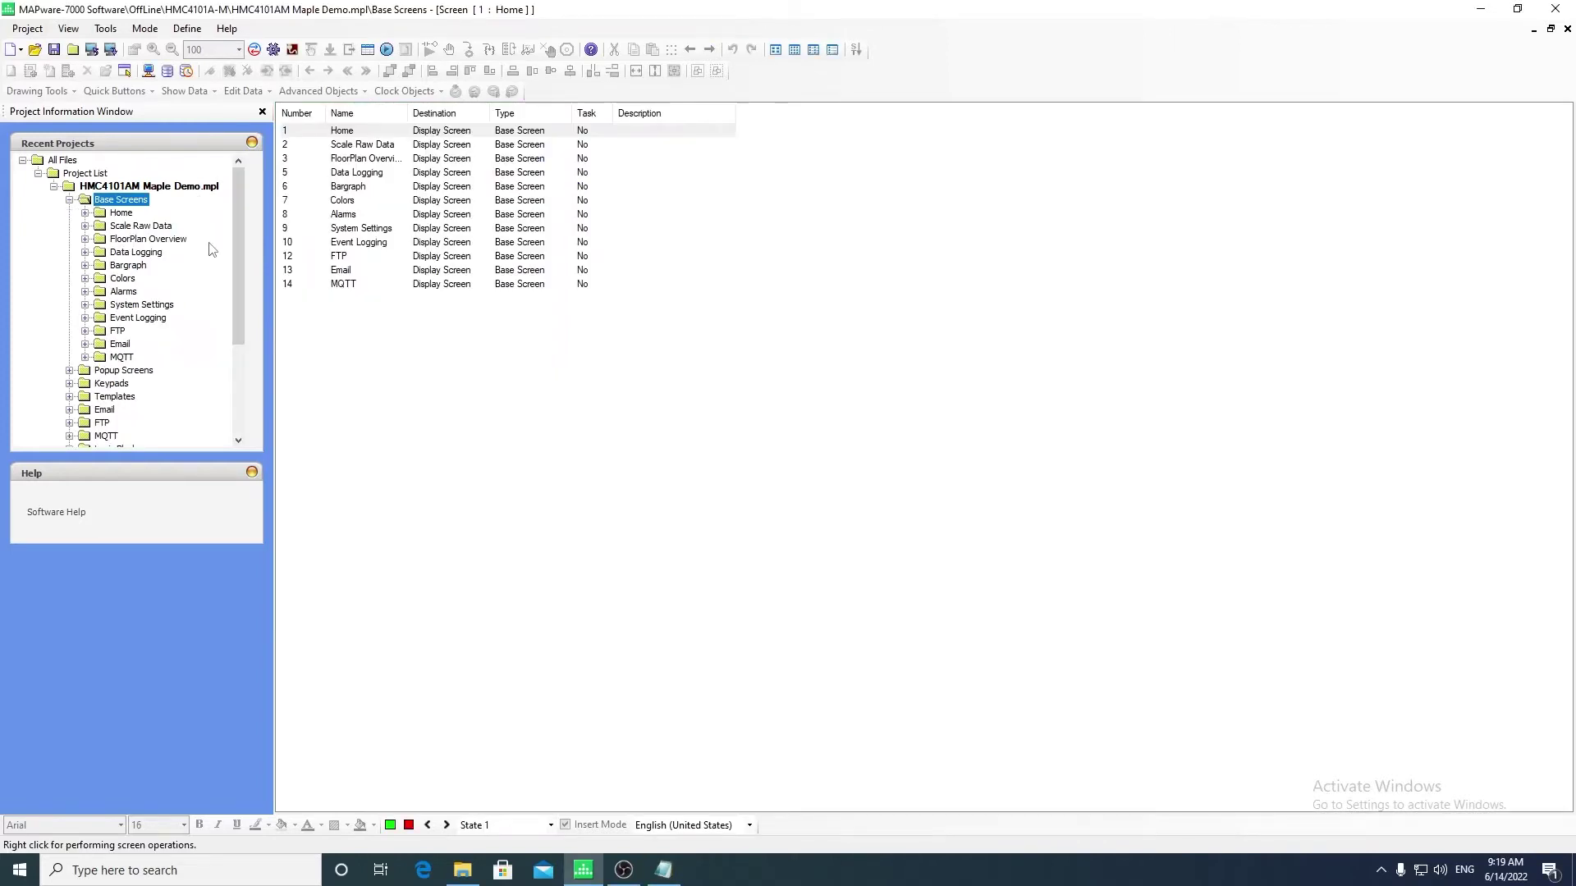
Step: Open the Home screen and browse its Quick Buttons, Edit Data and Advanced Objects sets
right_click(129, 204)
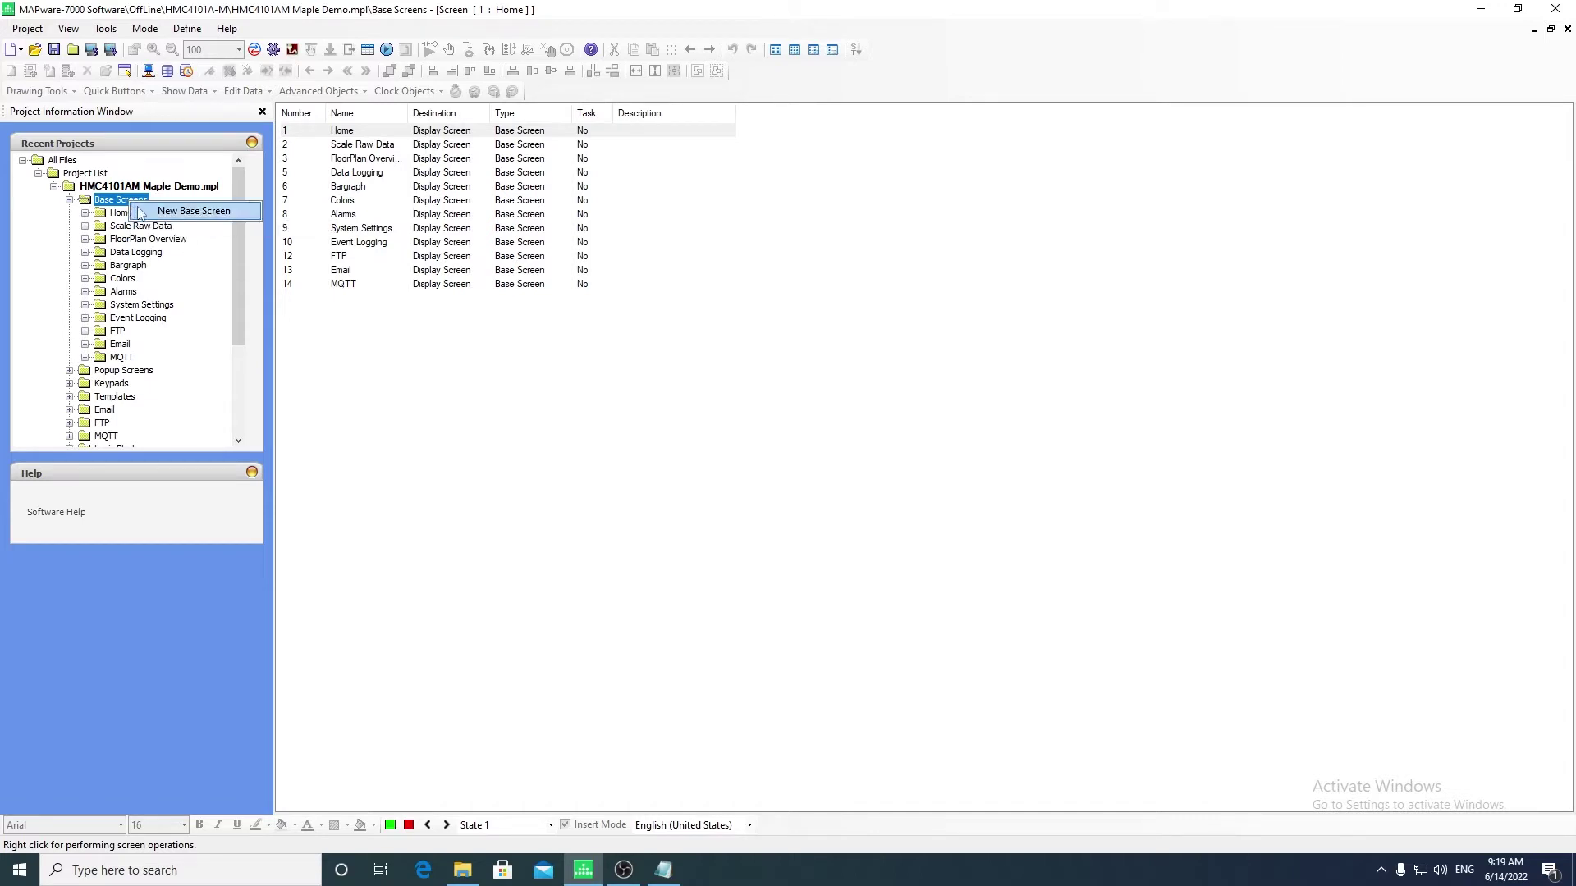
key("Escape")
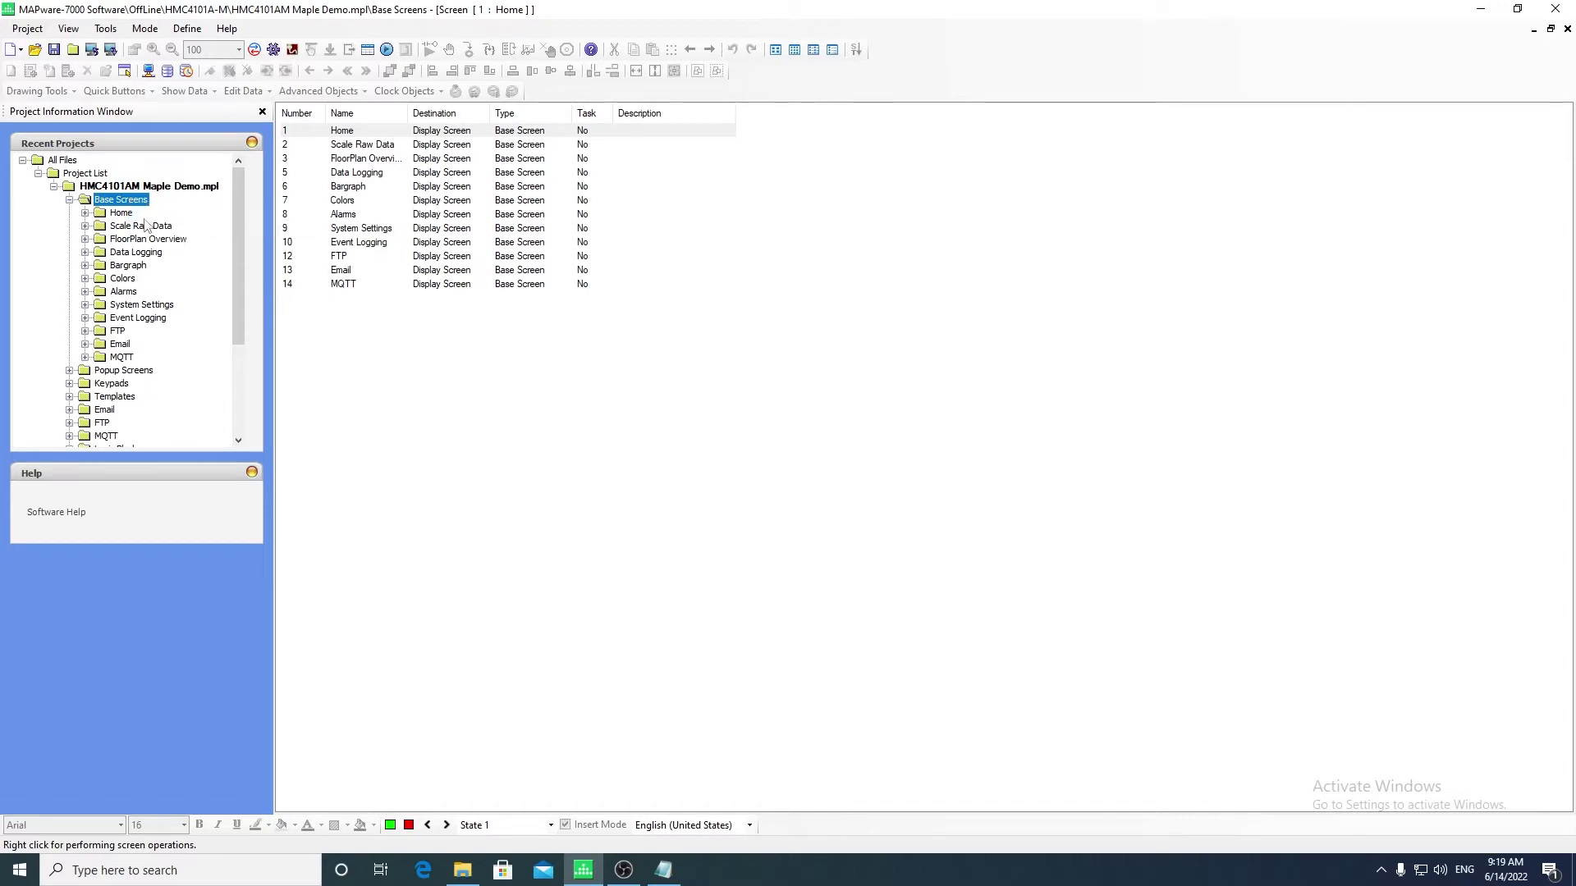
double_click(123, 213)
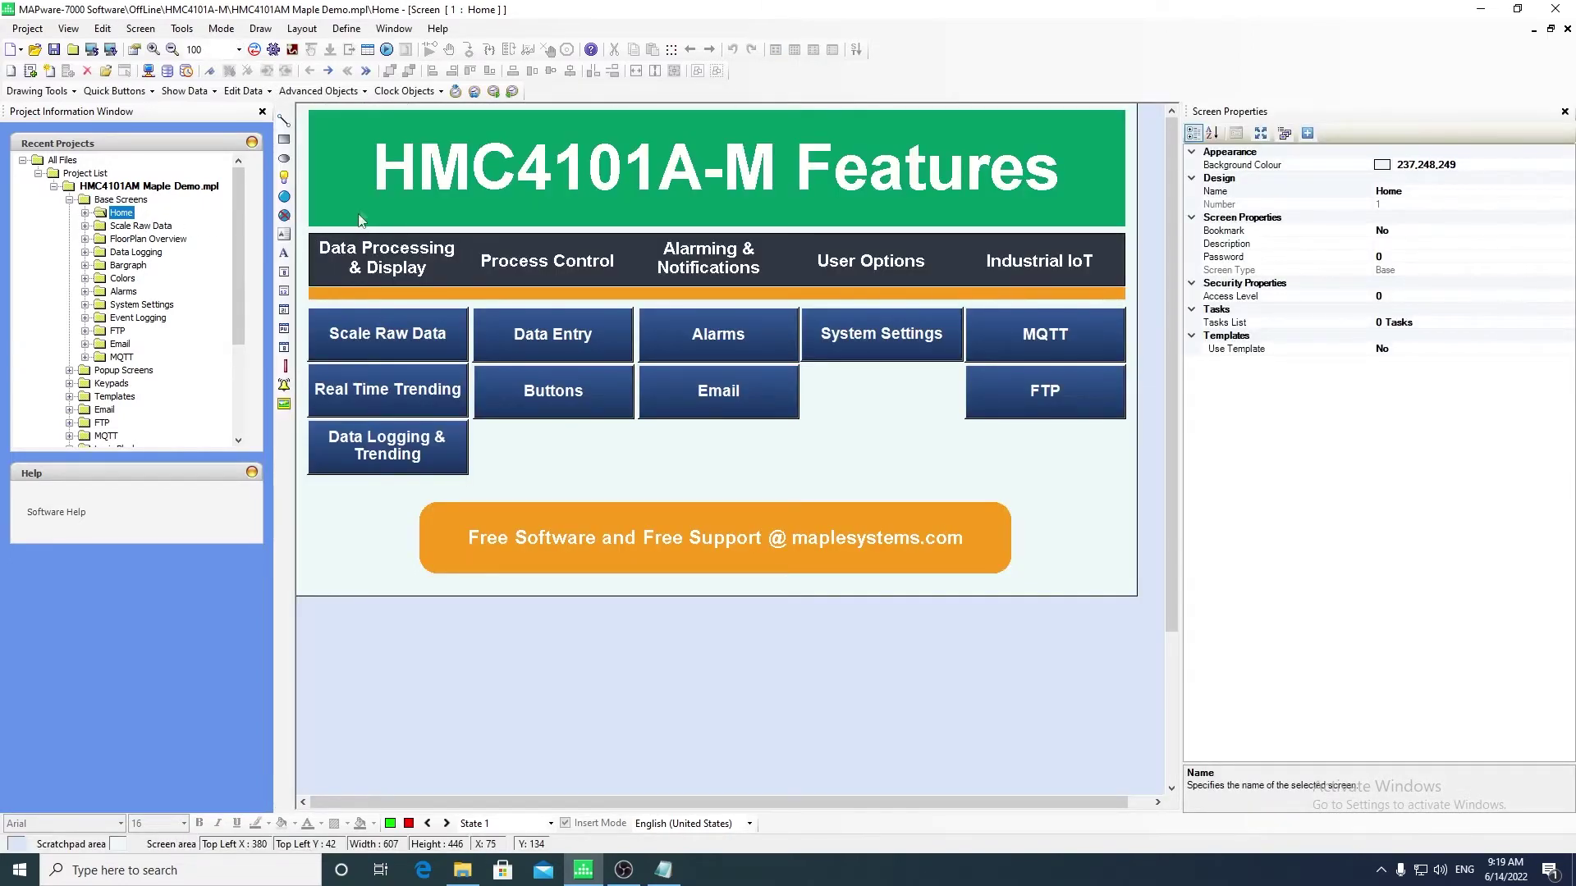
left_click(144, 92)
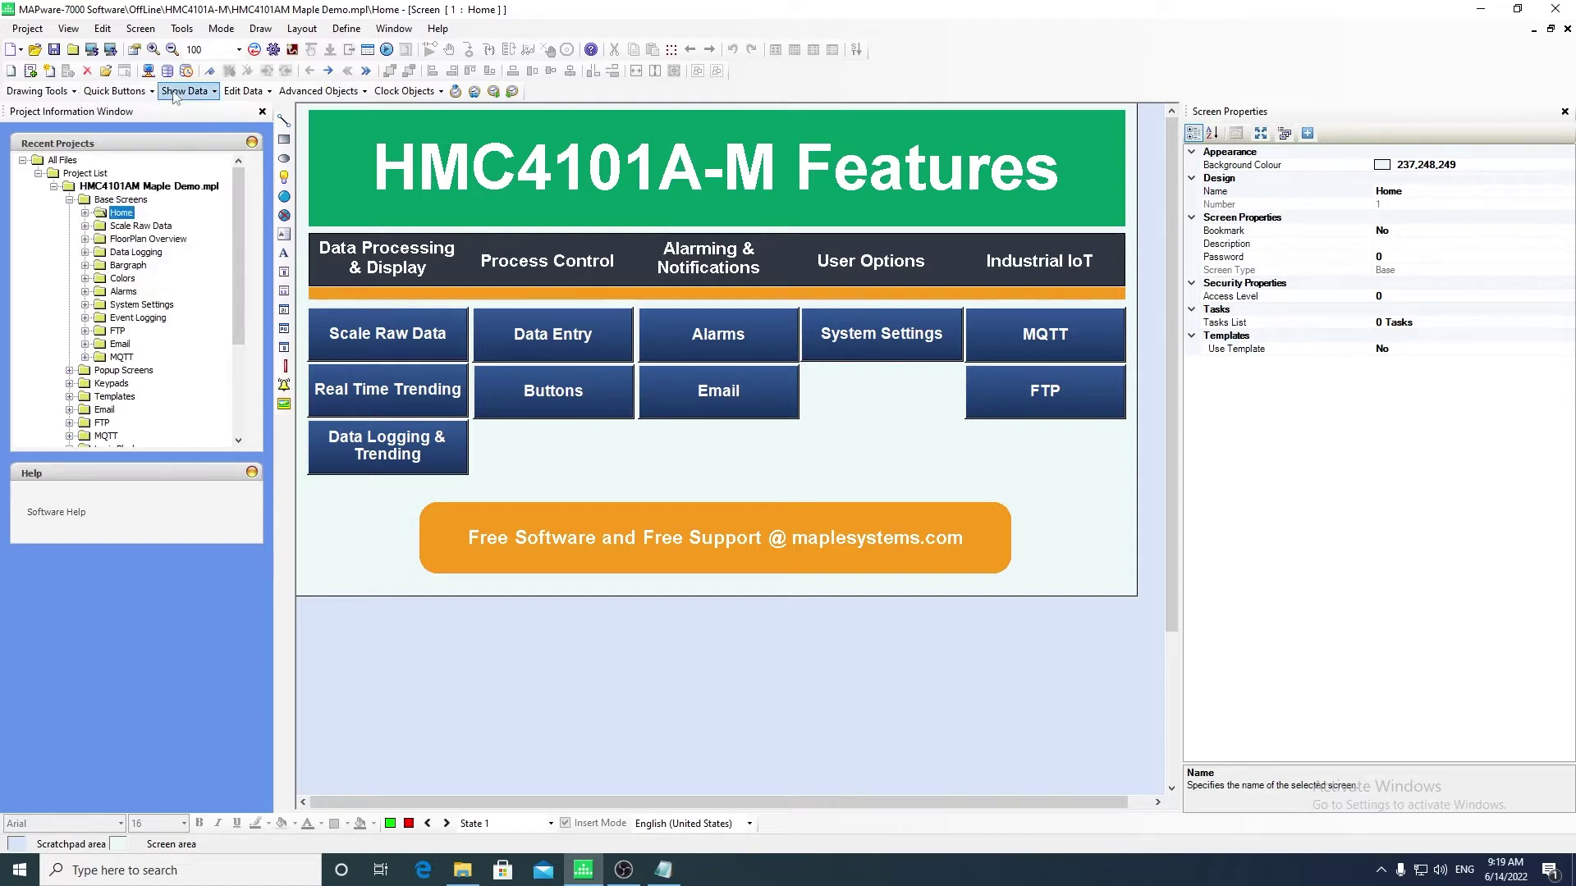
left_click(236, 93)
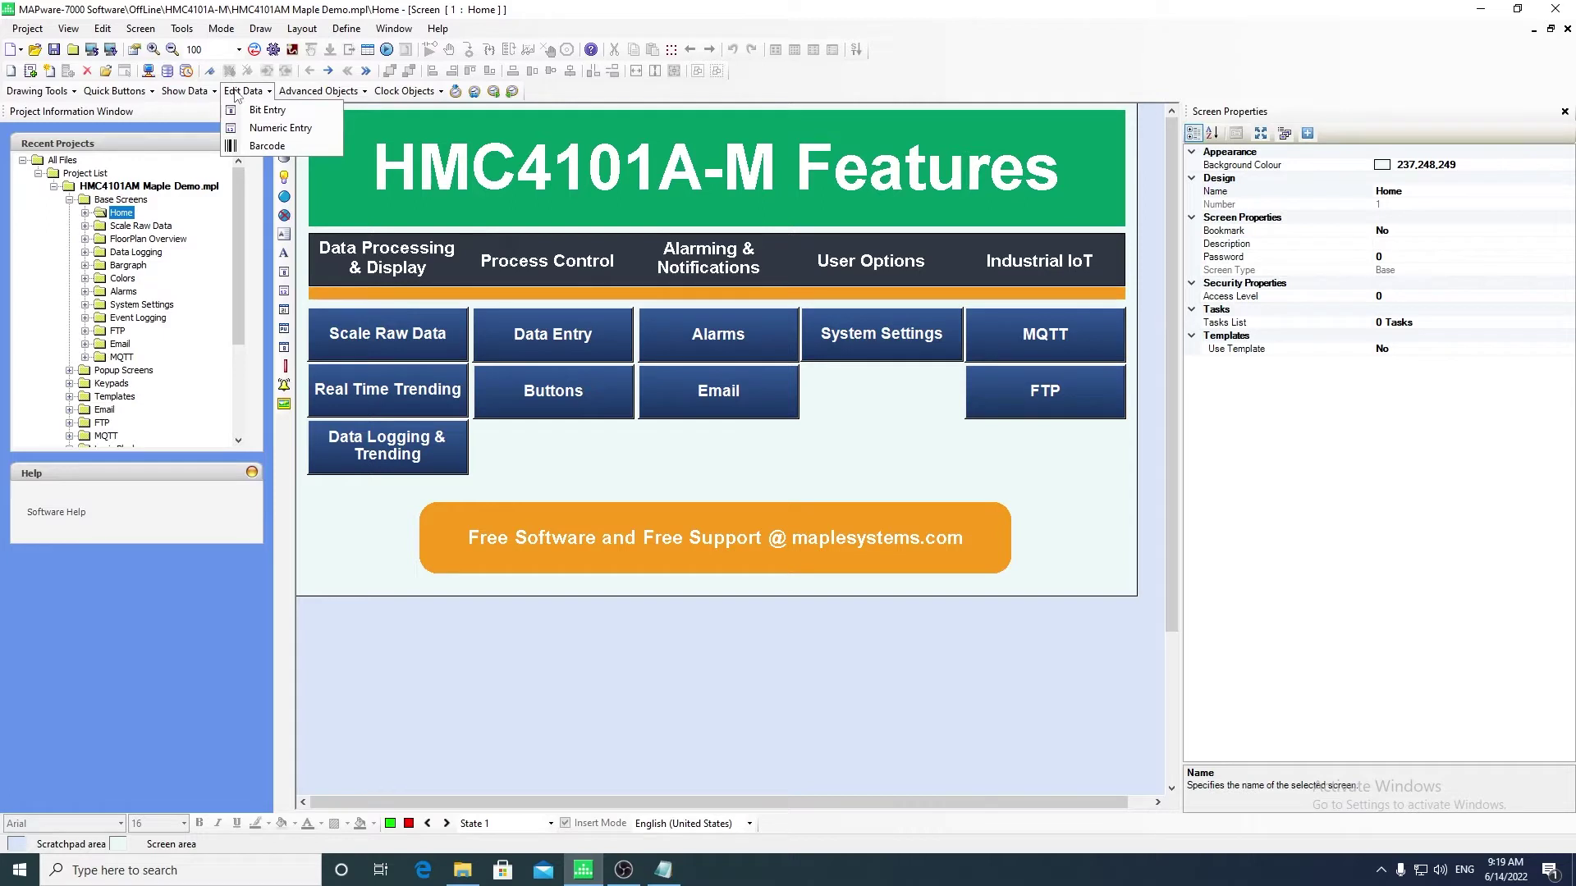
left_click(312, 92)
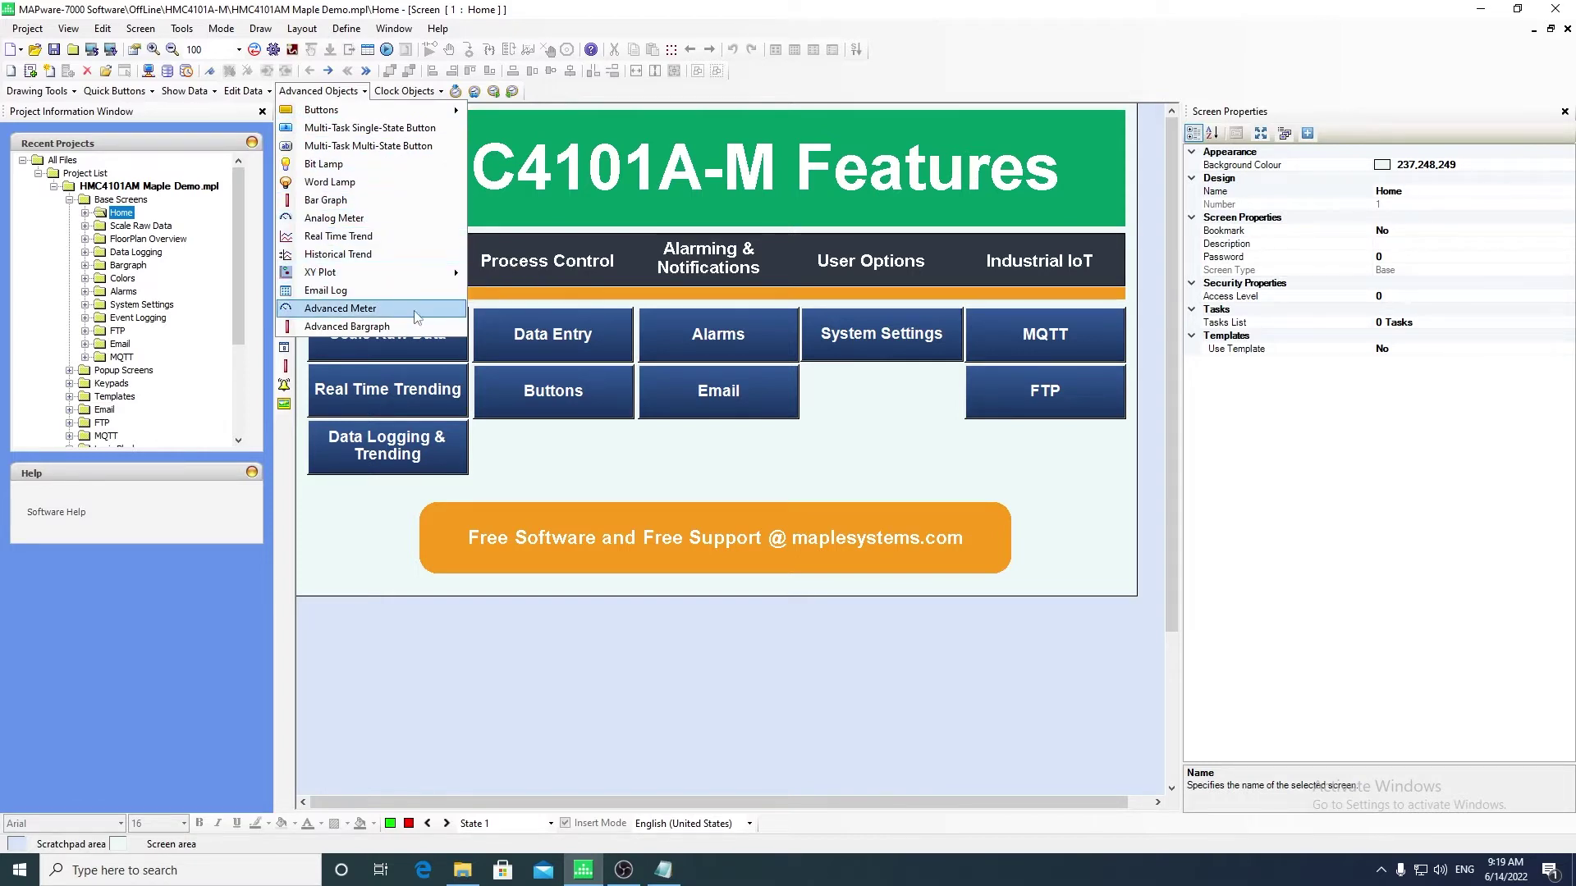
left_click(436, 307)
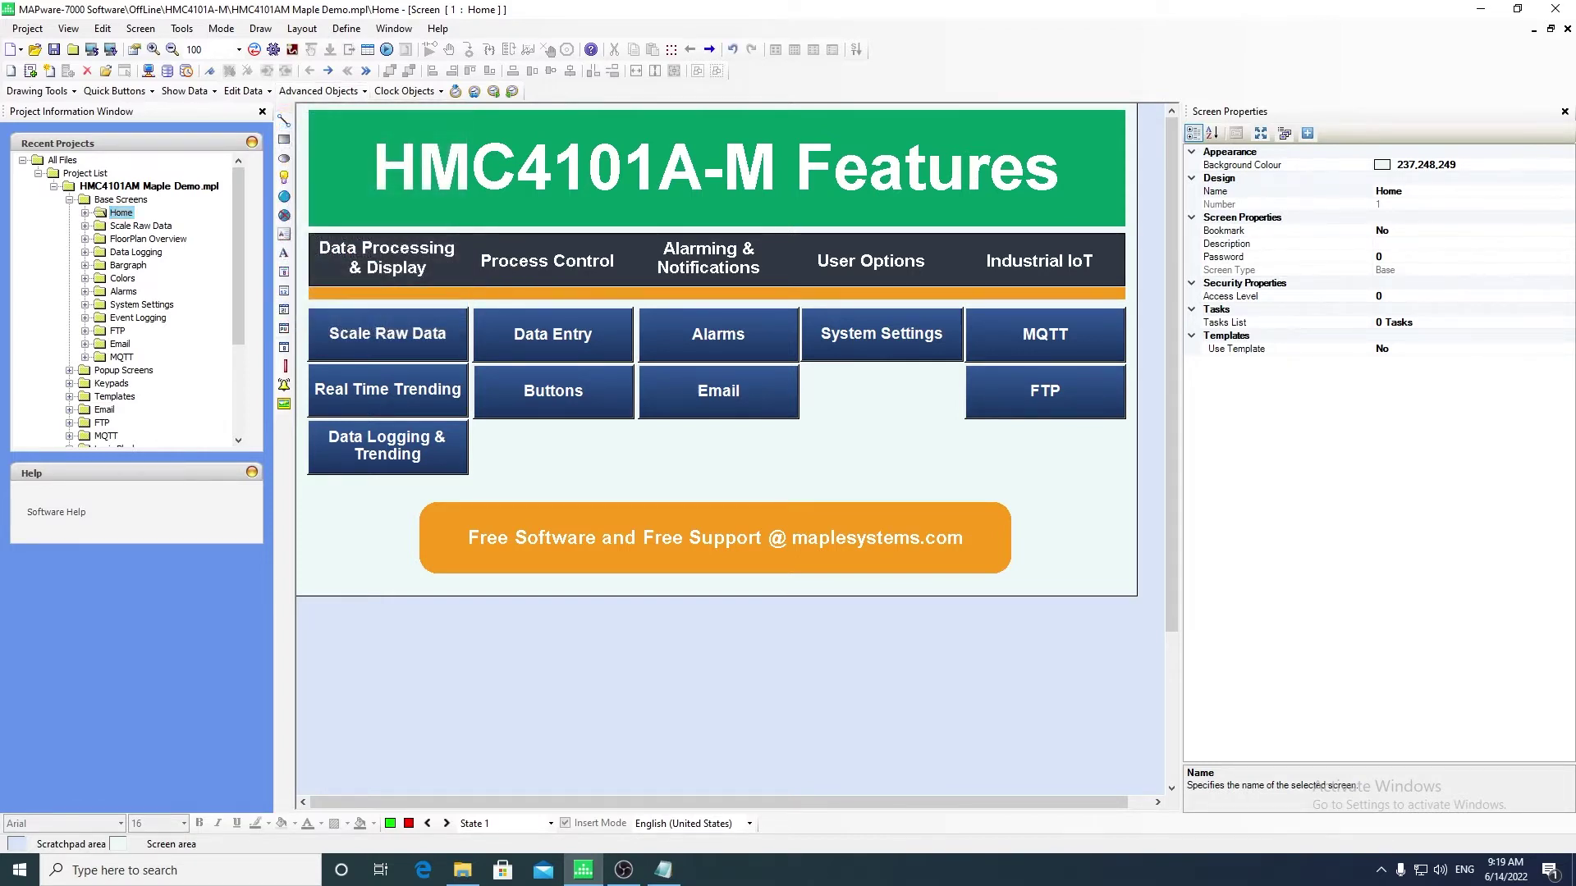
Step: Select the MQTT button, then open popup screen Screen65001 with the Fahrenheit trend
left_click(1082, 360)
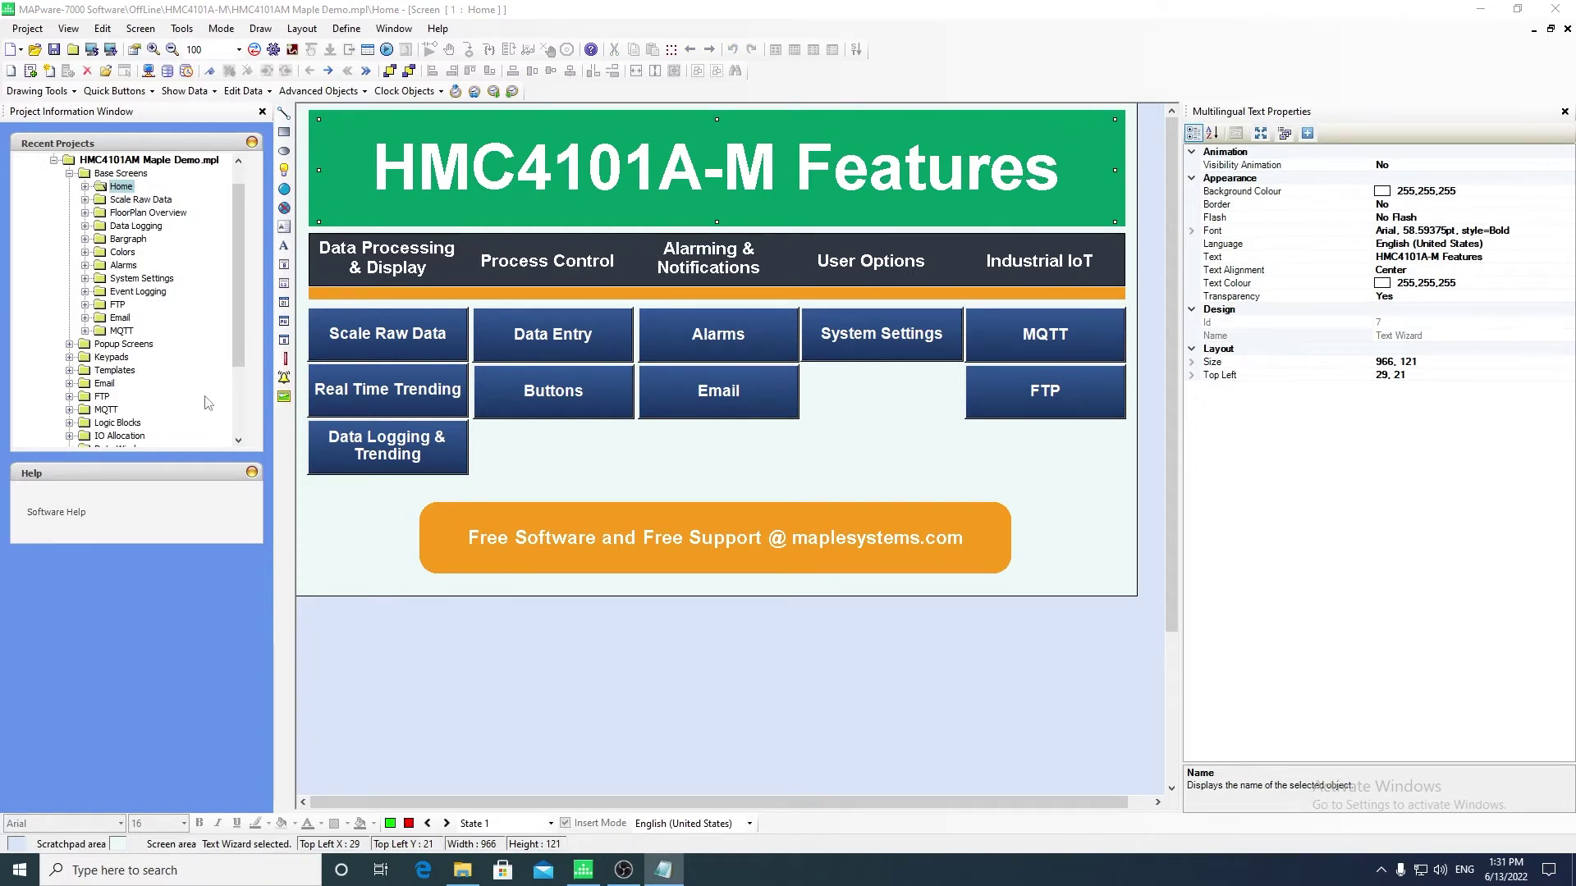
left_click(69, 343)
double_click(123, 357)
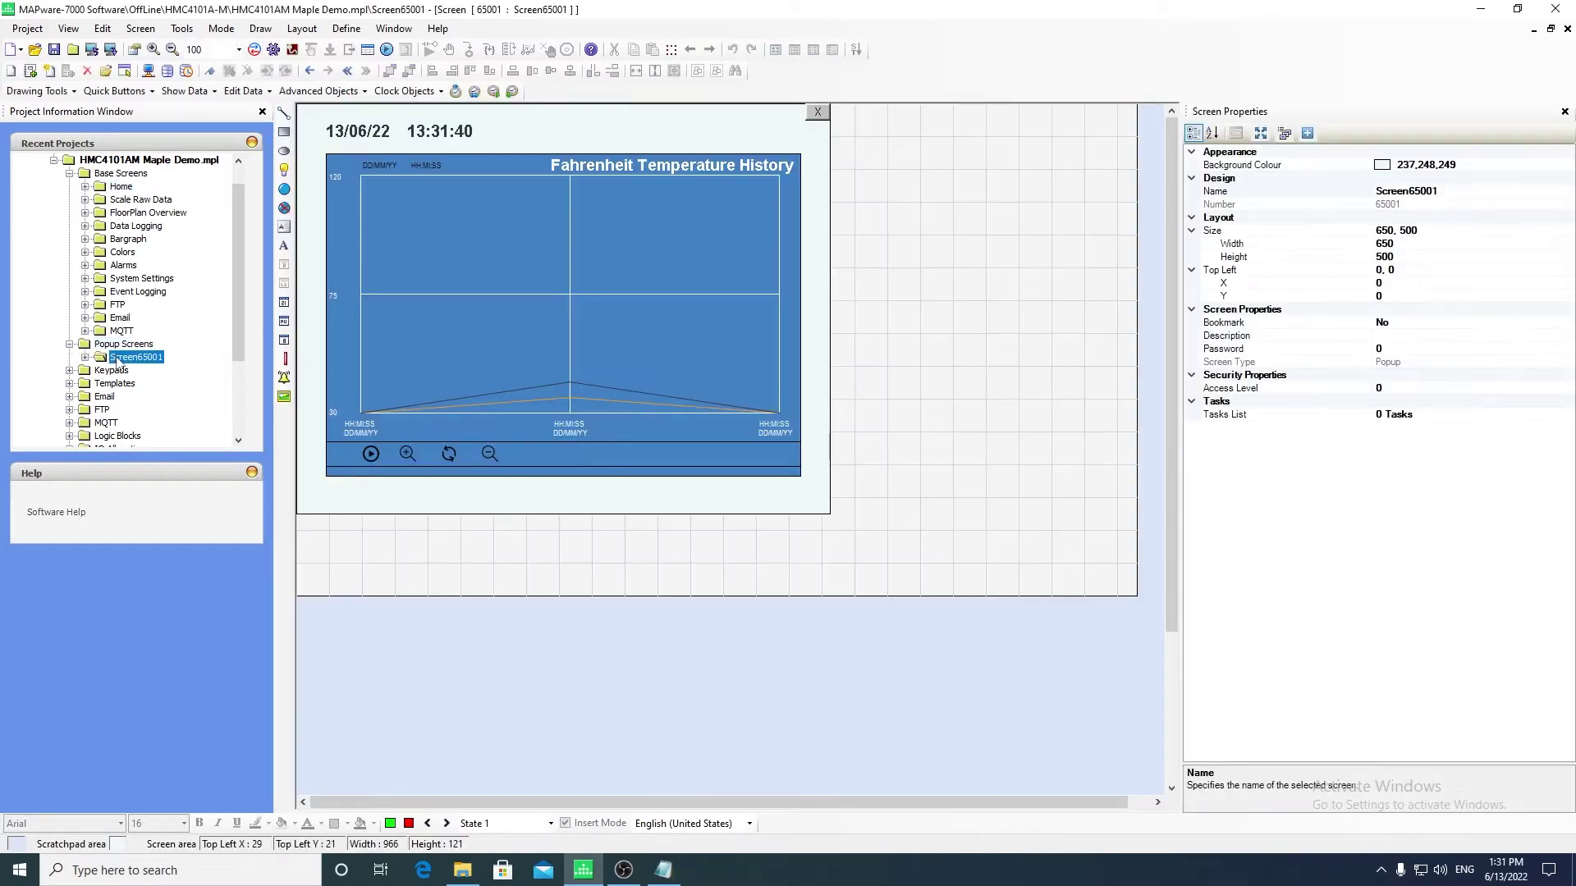
Step: Open the Numeric Keypad from the Keypads group and show the templates list
left_click(70, 371)
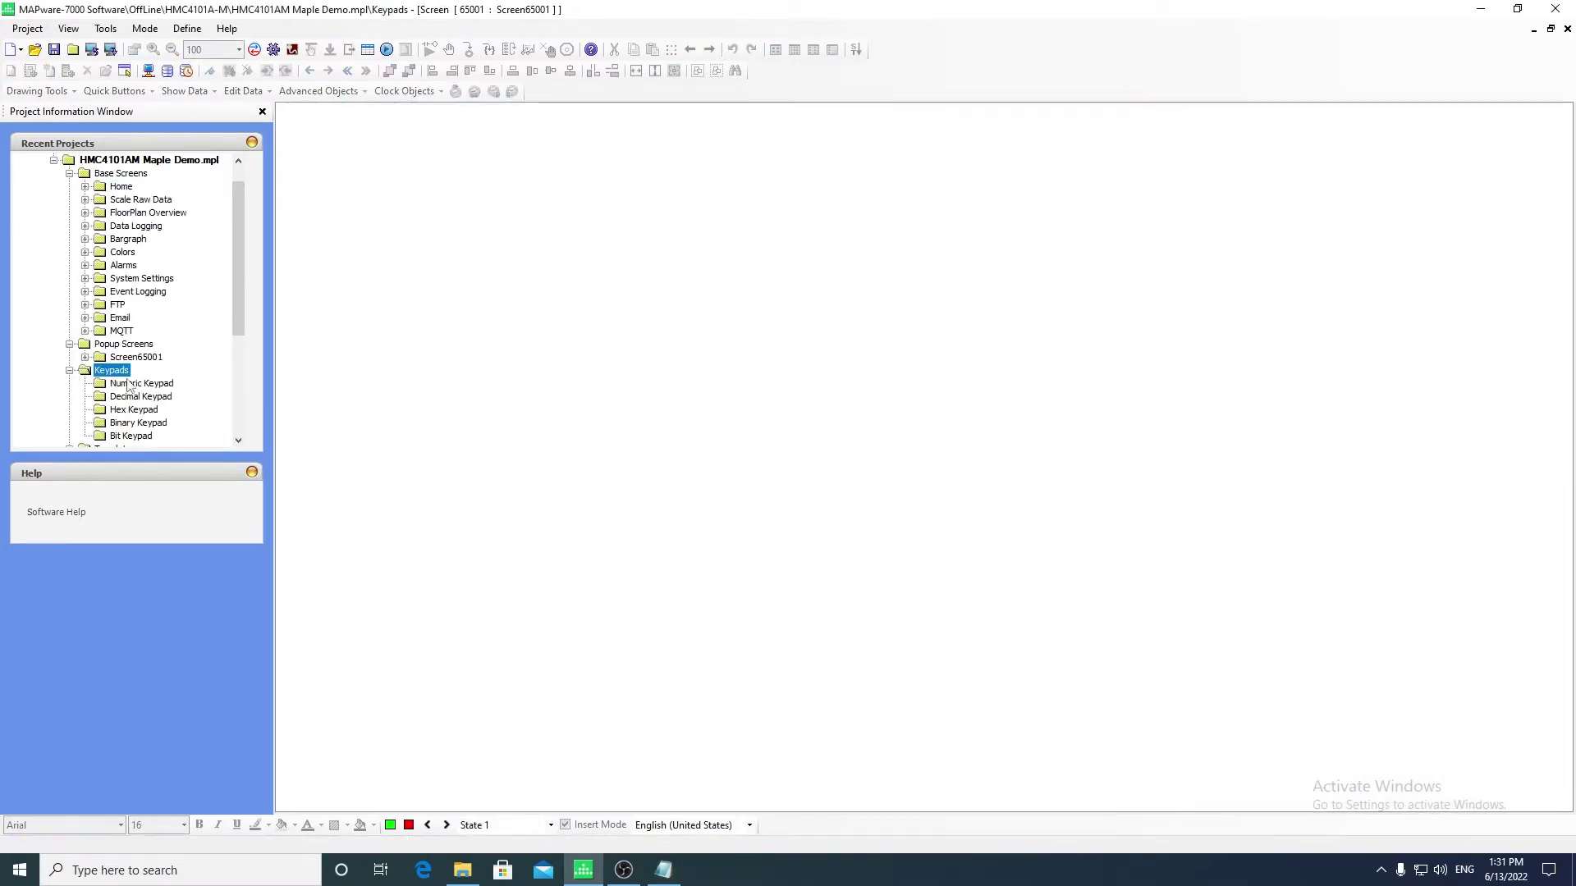
double_click(131, 385)
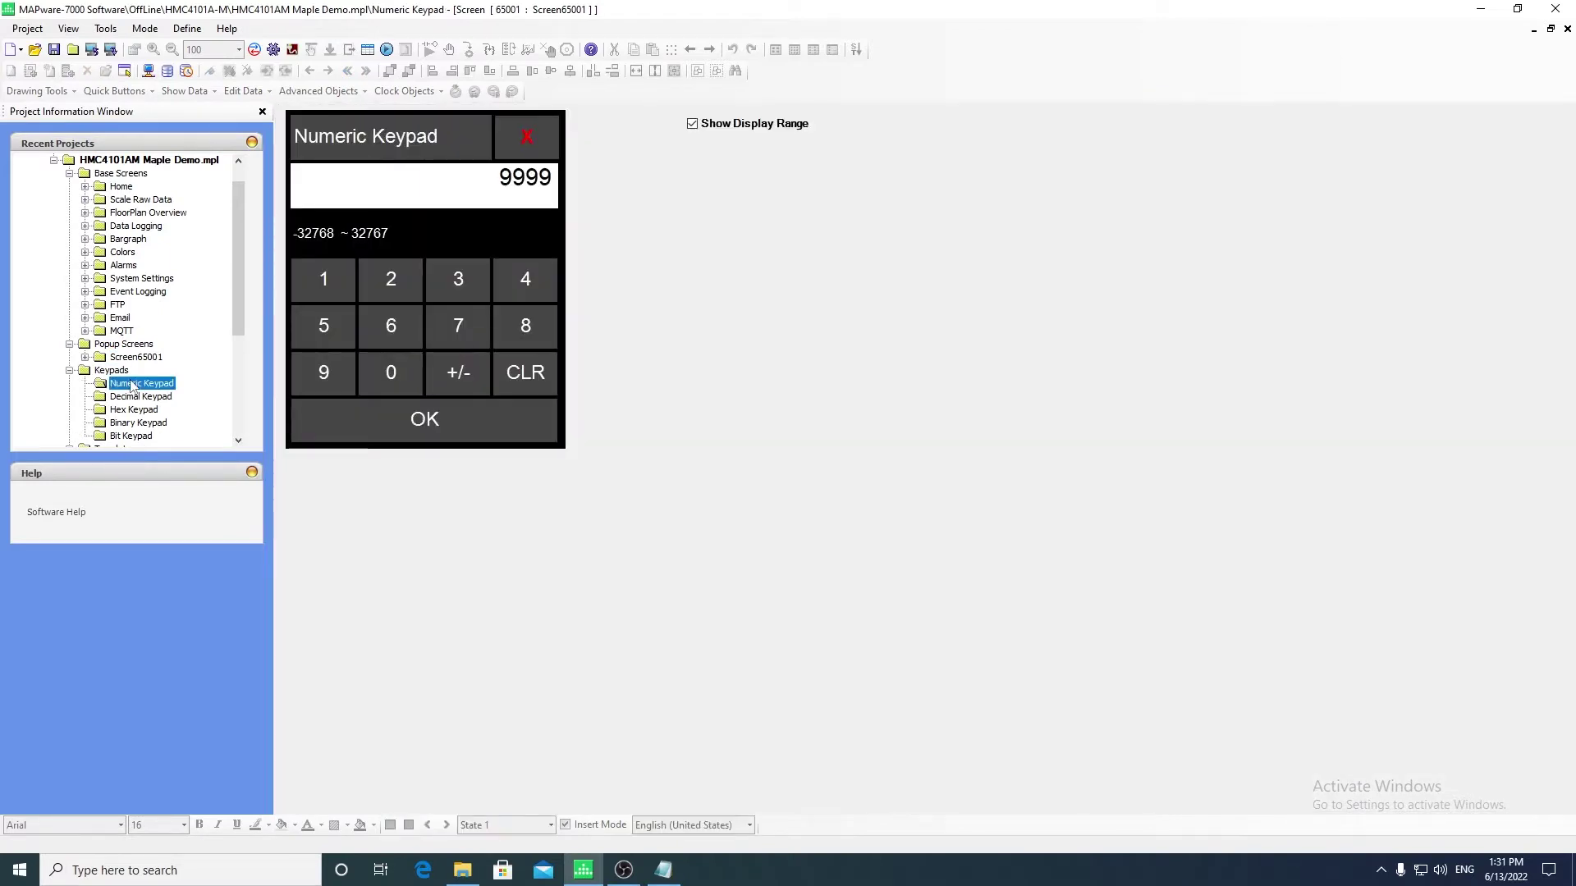
double_click(115, 448)
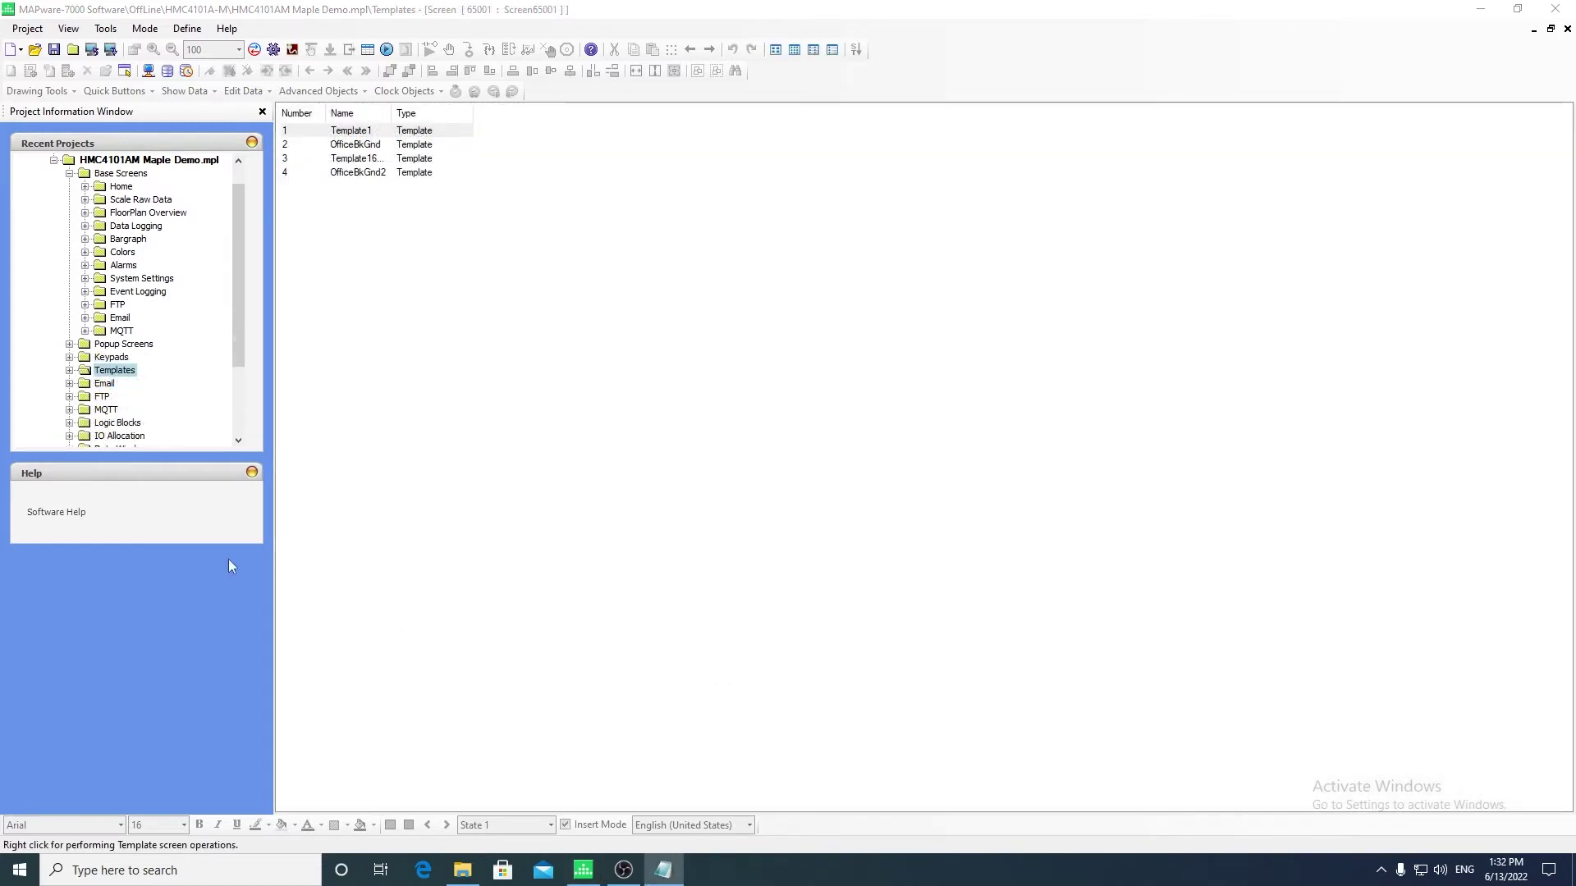
Step: Open the OfficeBkGnd template, then Template164993, in the editor
left_click(70, 371)
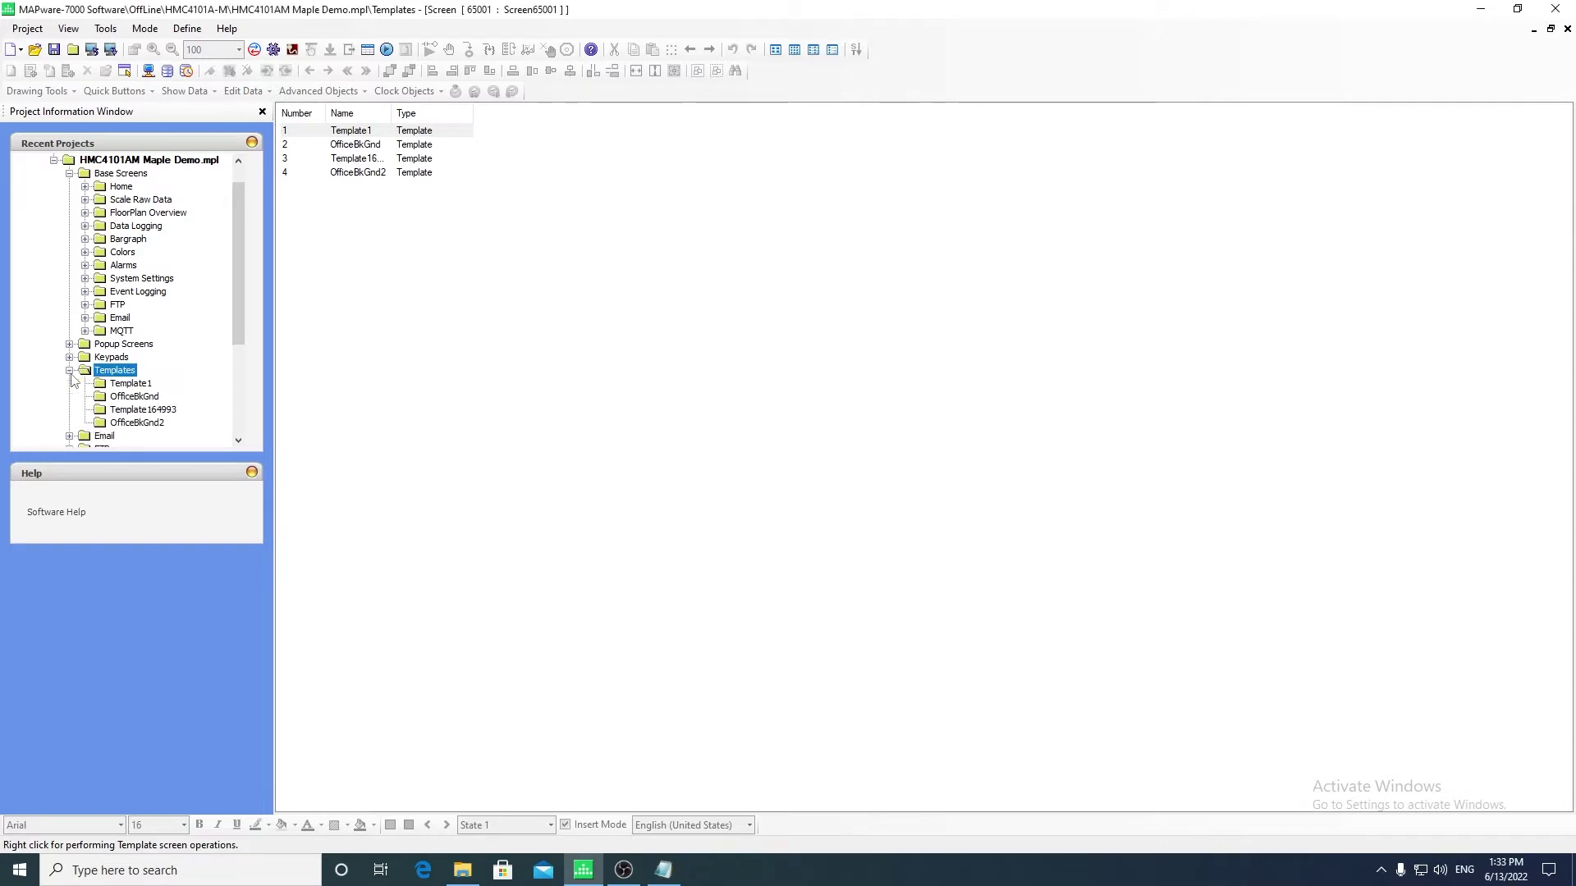
double_click(124, 398)
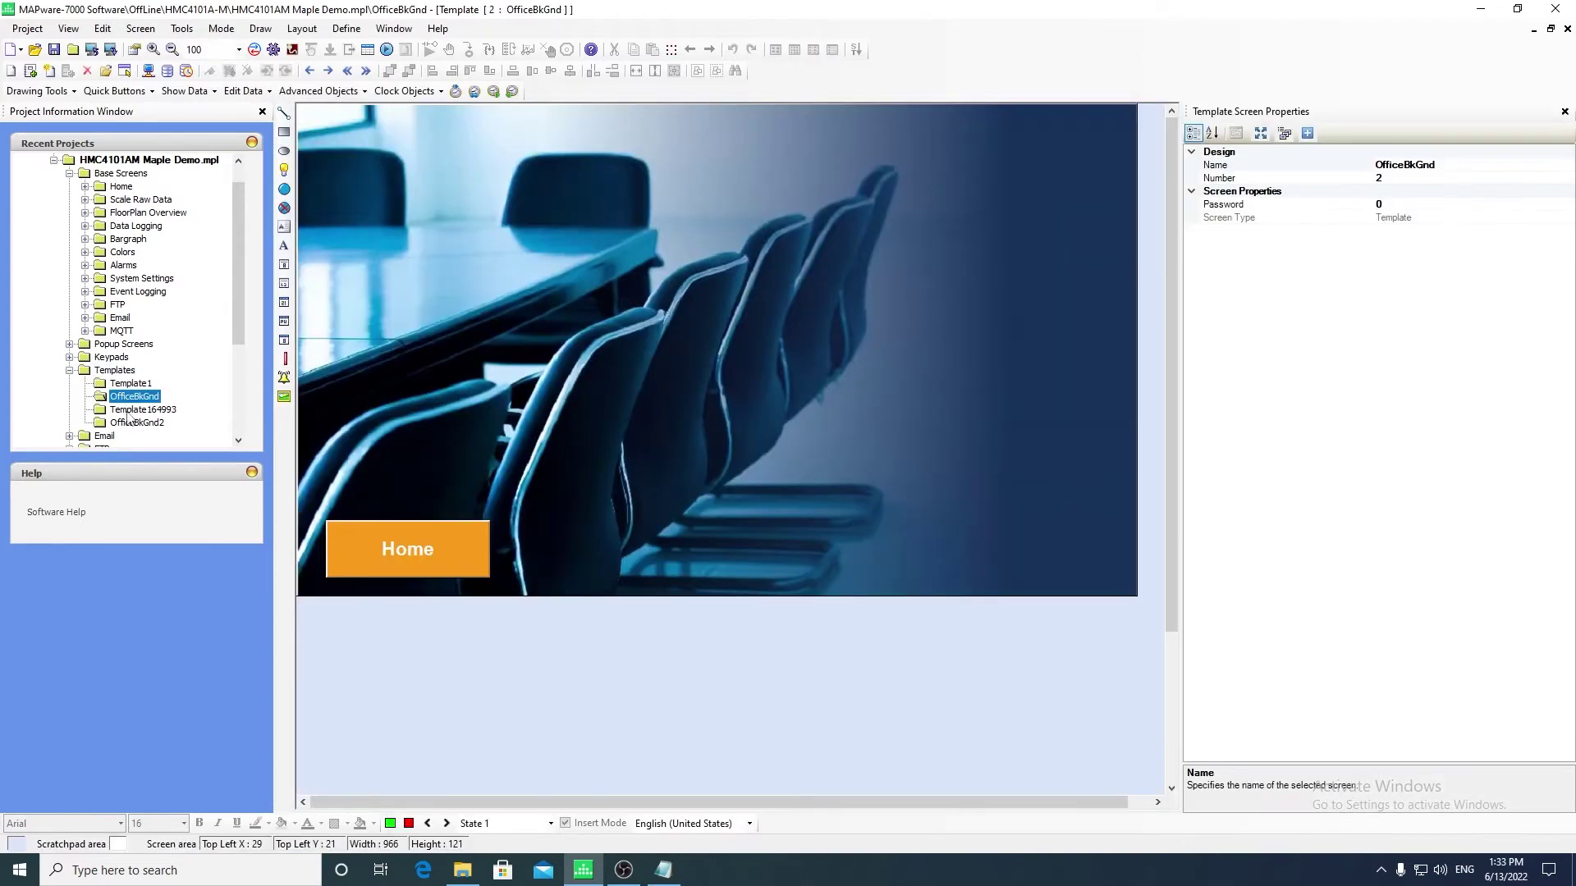
left_click(127, 410)
double_click(128, 412)
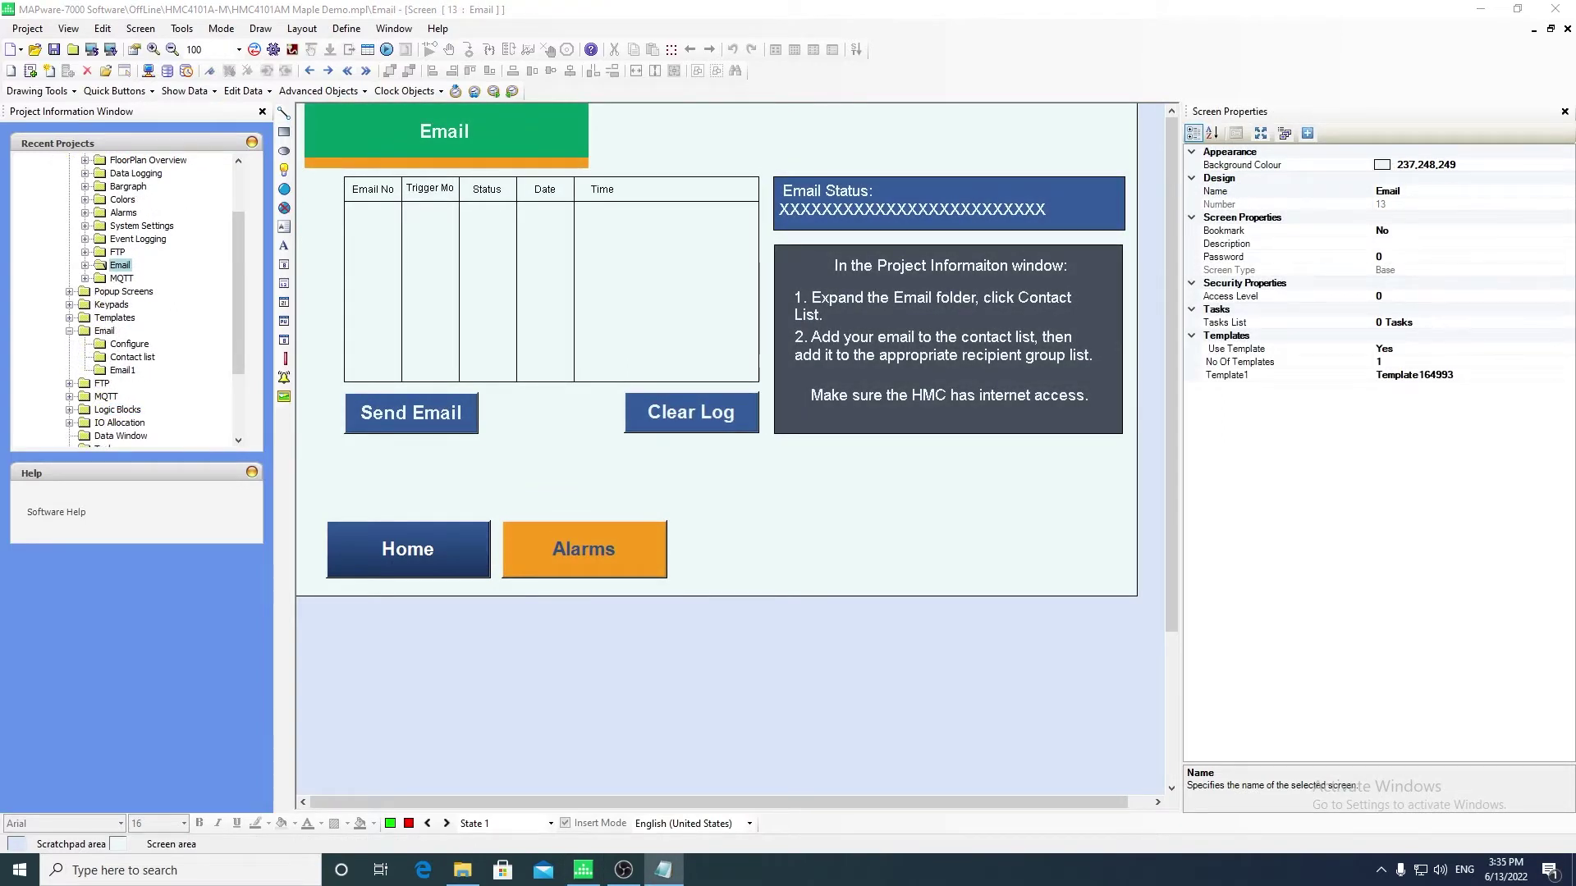
Step: Open the email server Configure settings, the Contact list and the Email1 settings
left_click(129, 345)
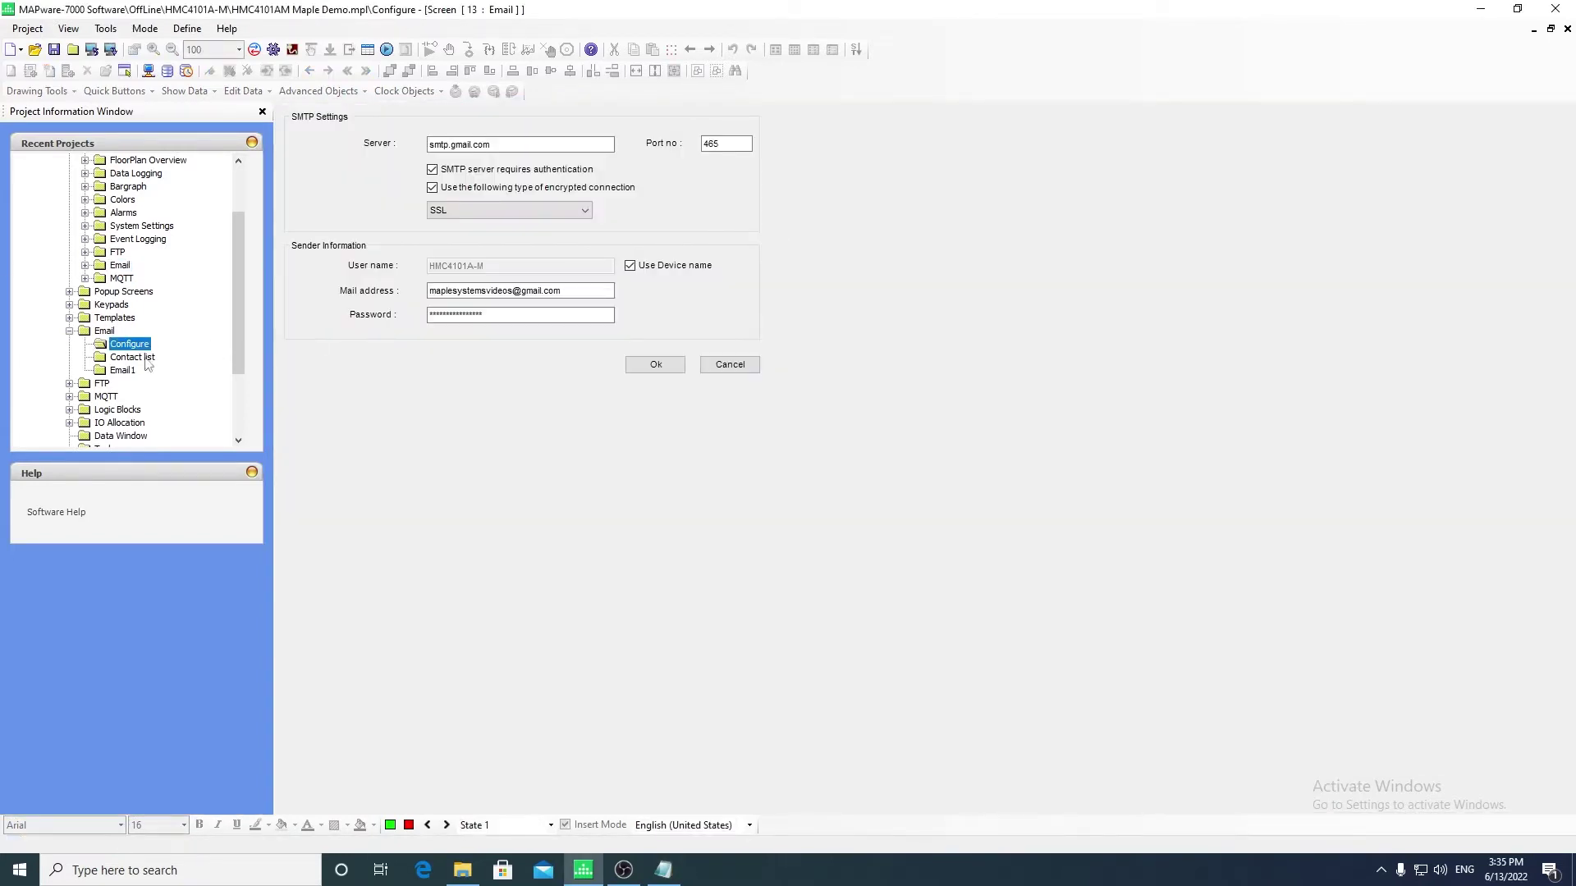
left_click(143, 359)
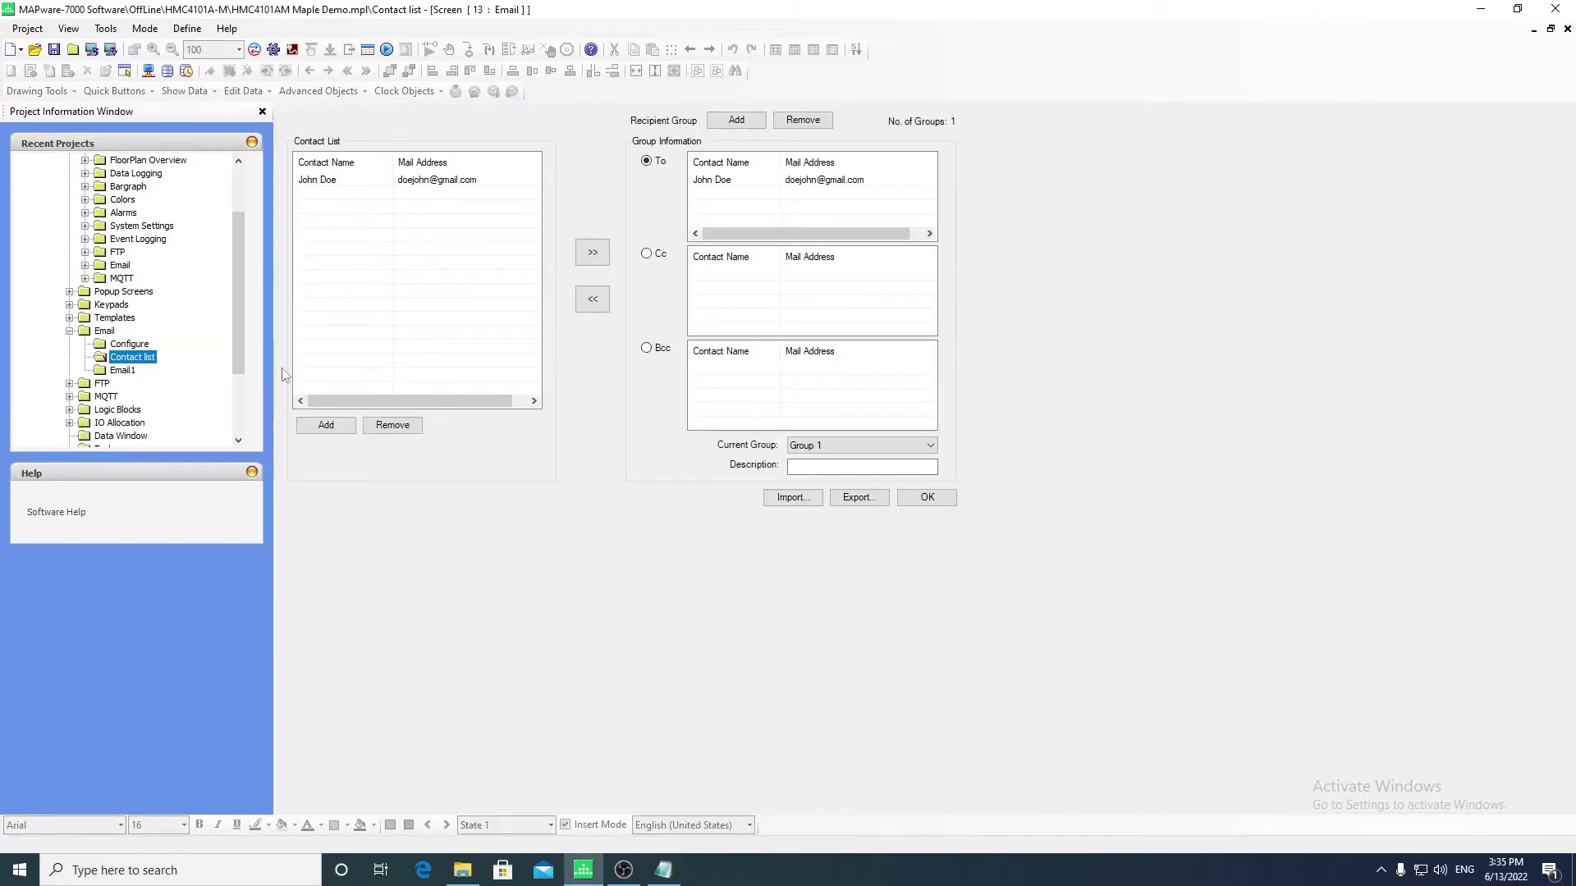
left_click(124, 370)
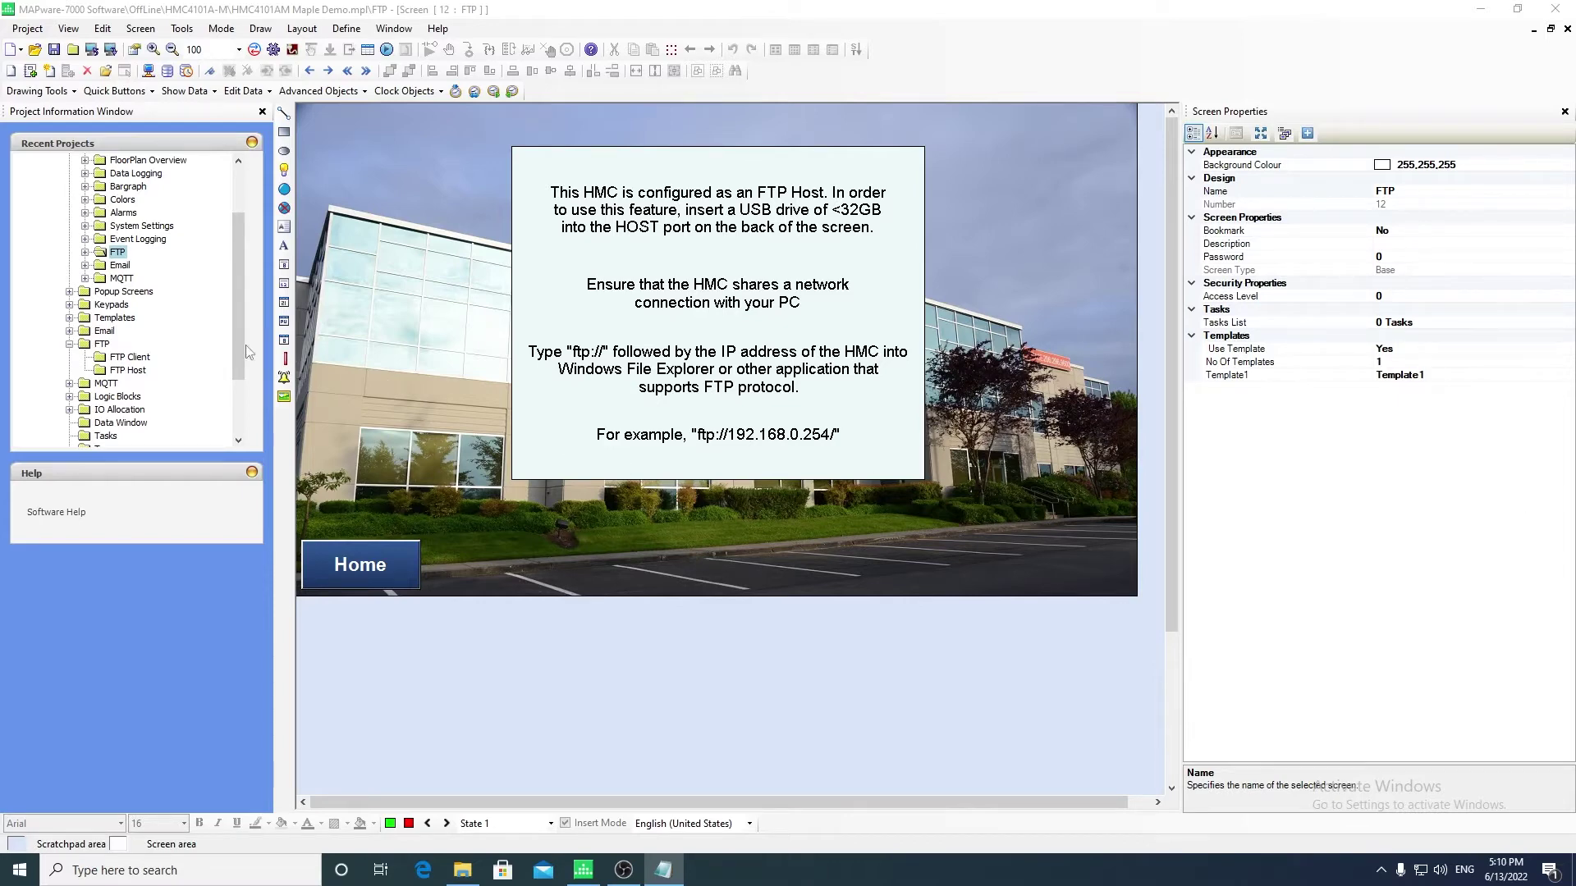
Step: Open FTP Client and FTP Host settings and check the FTP file source choices
double_click(141, 358)
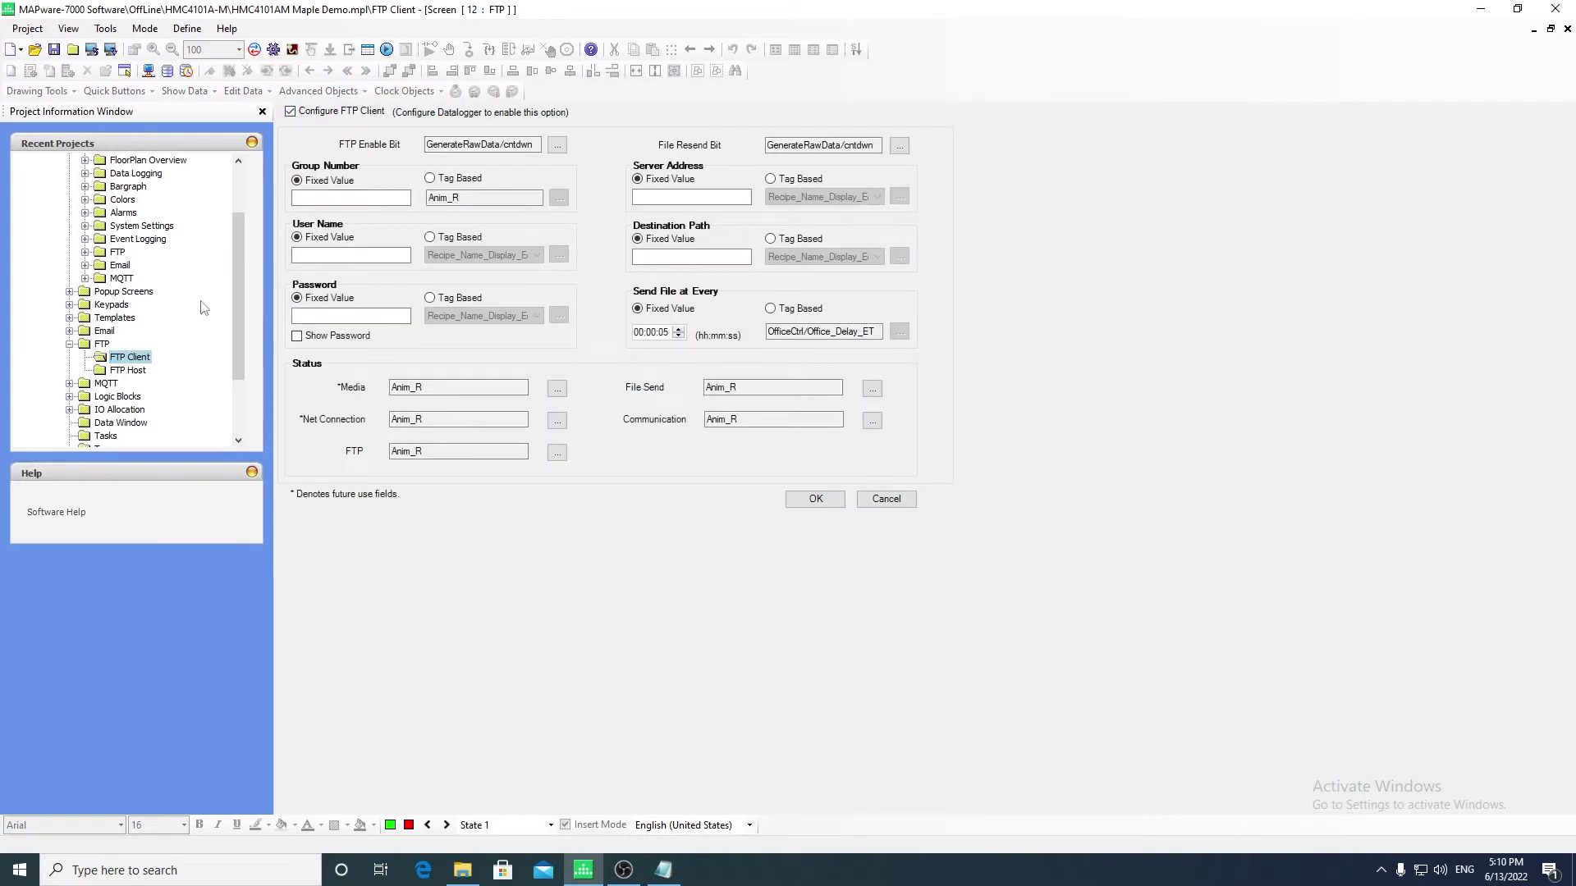
double_click(131, 372)
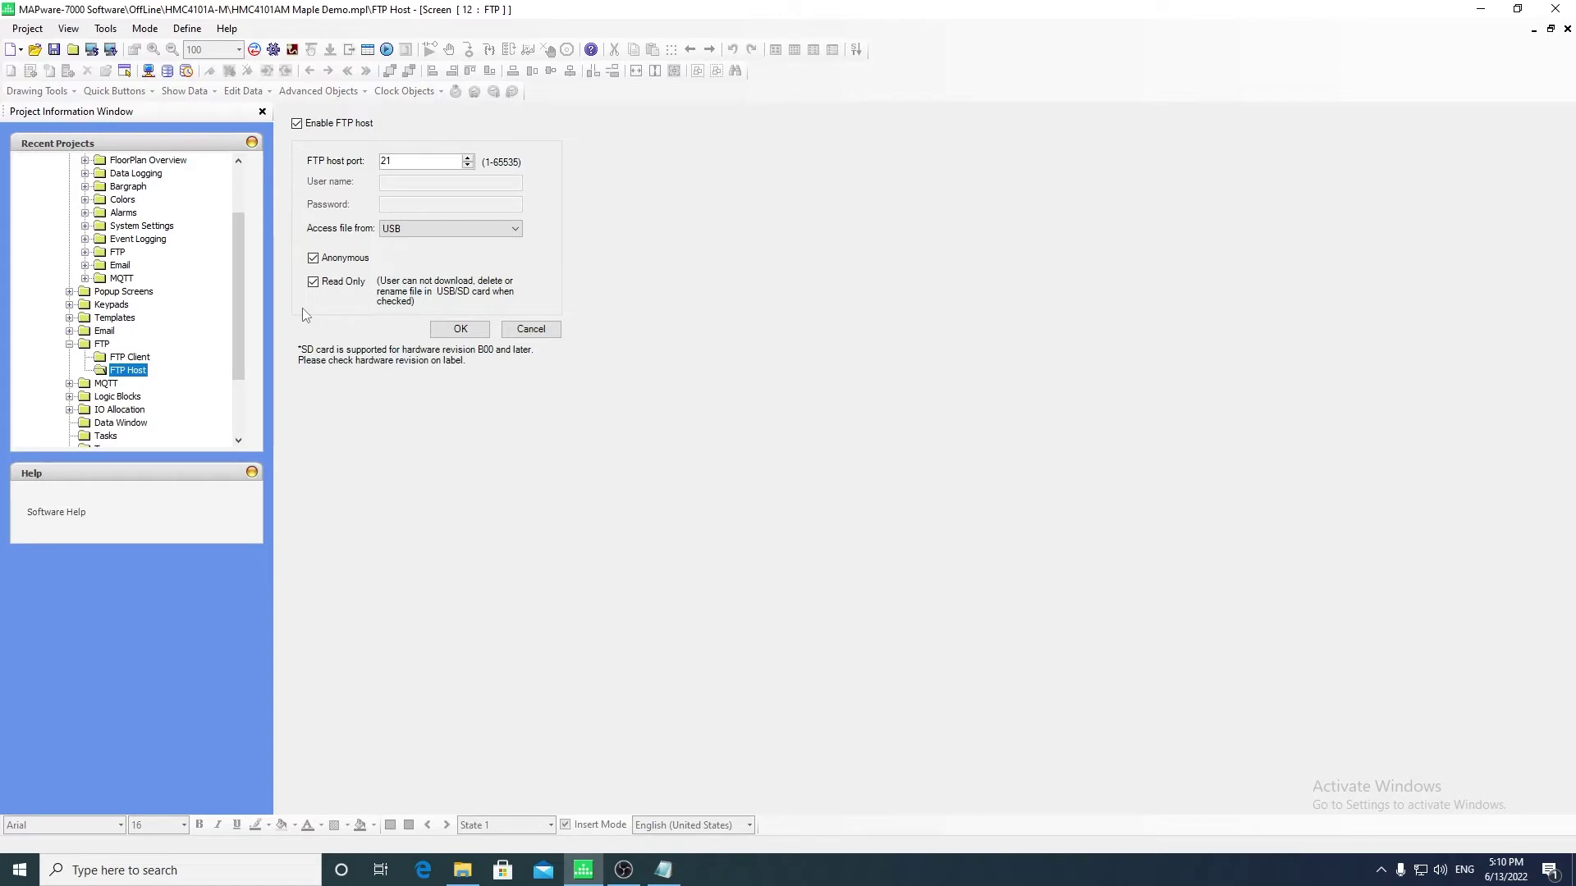
left_click(405, 230)
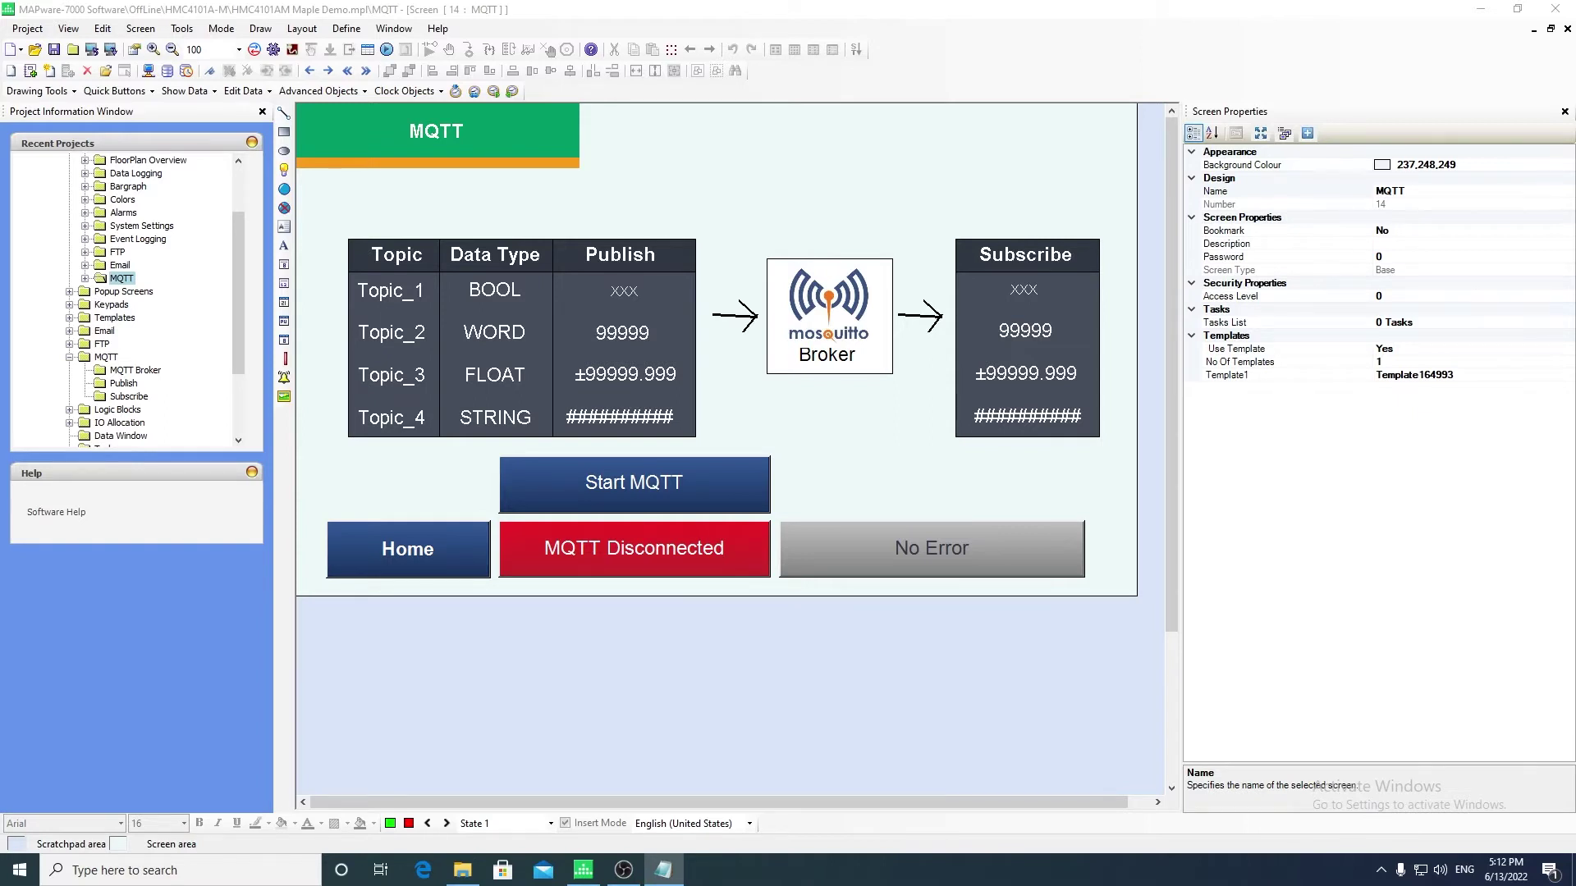
Step: Open the MQTT Broker settings, then the Publish and Subscribe topics
double_click(151, 373)
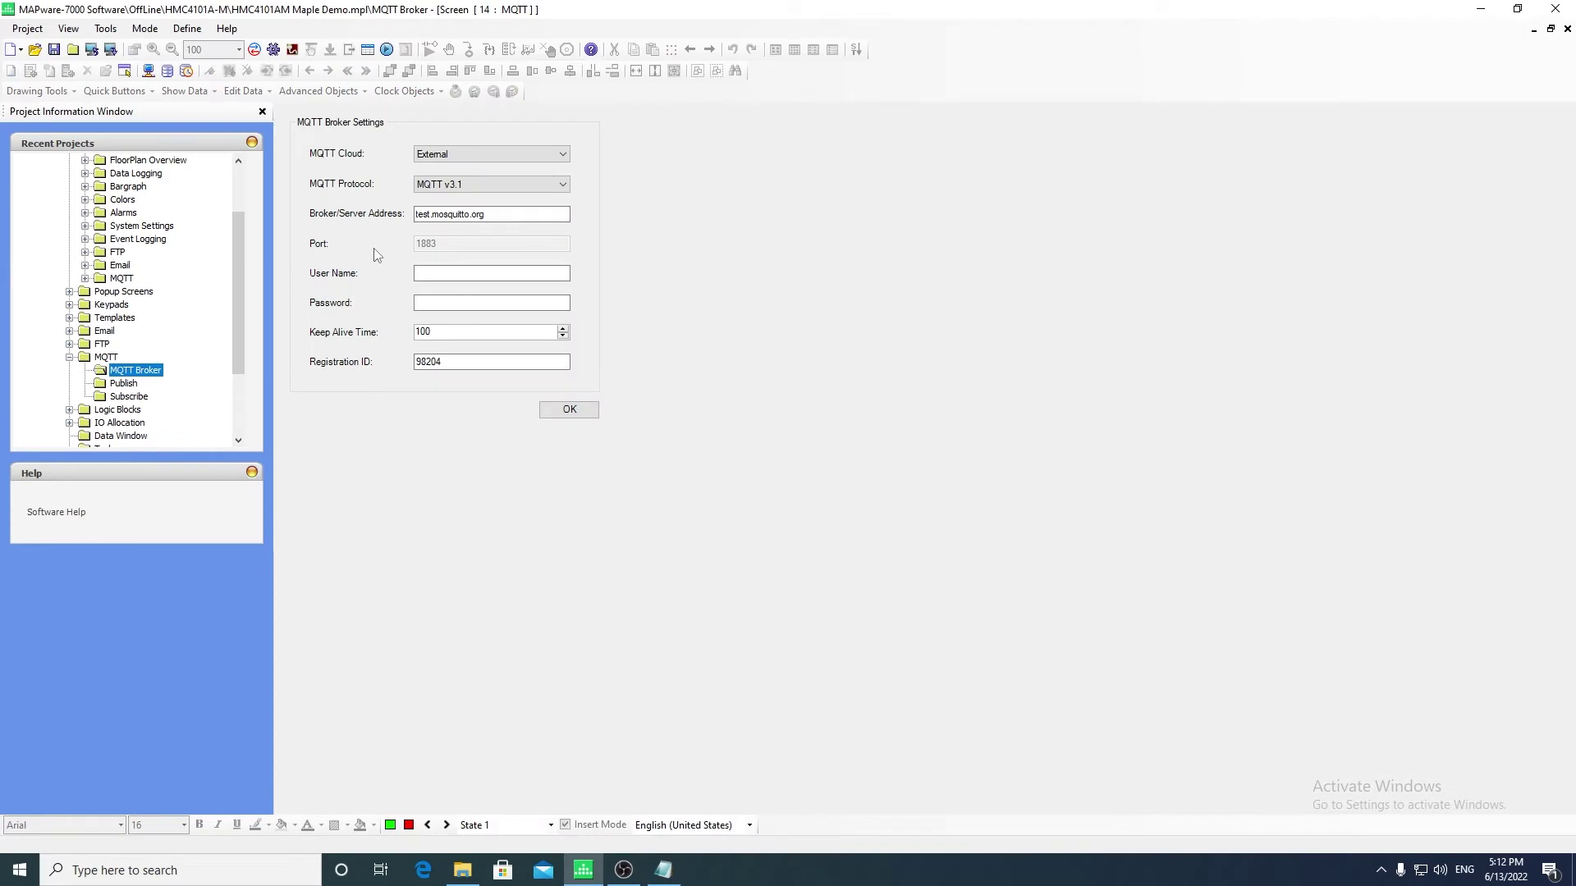
double_click(125, 386)
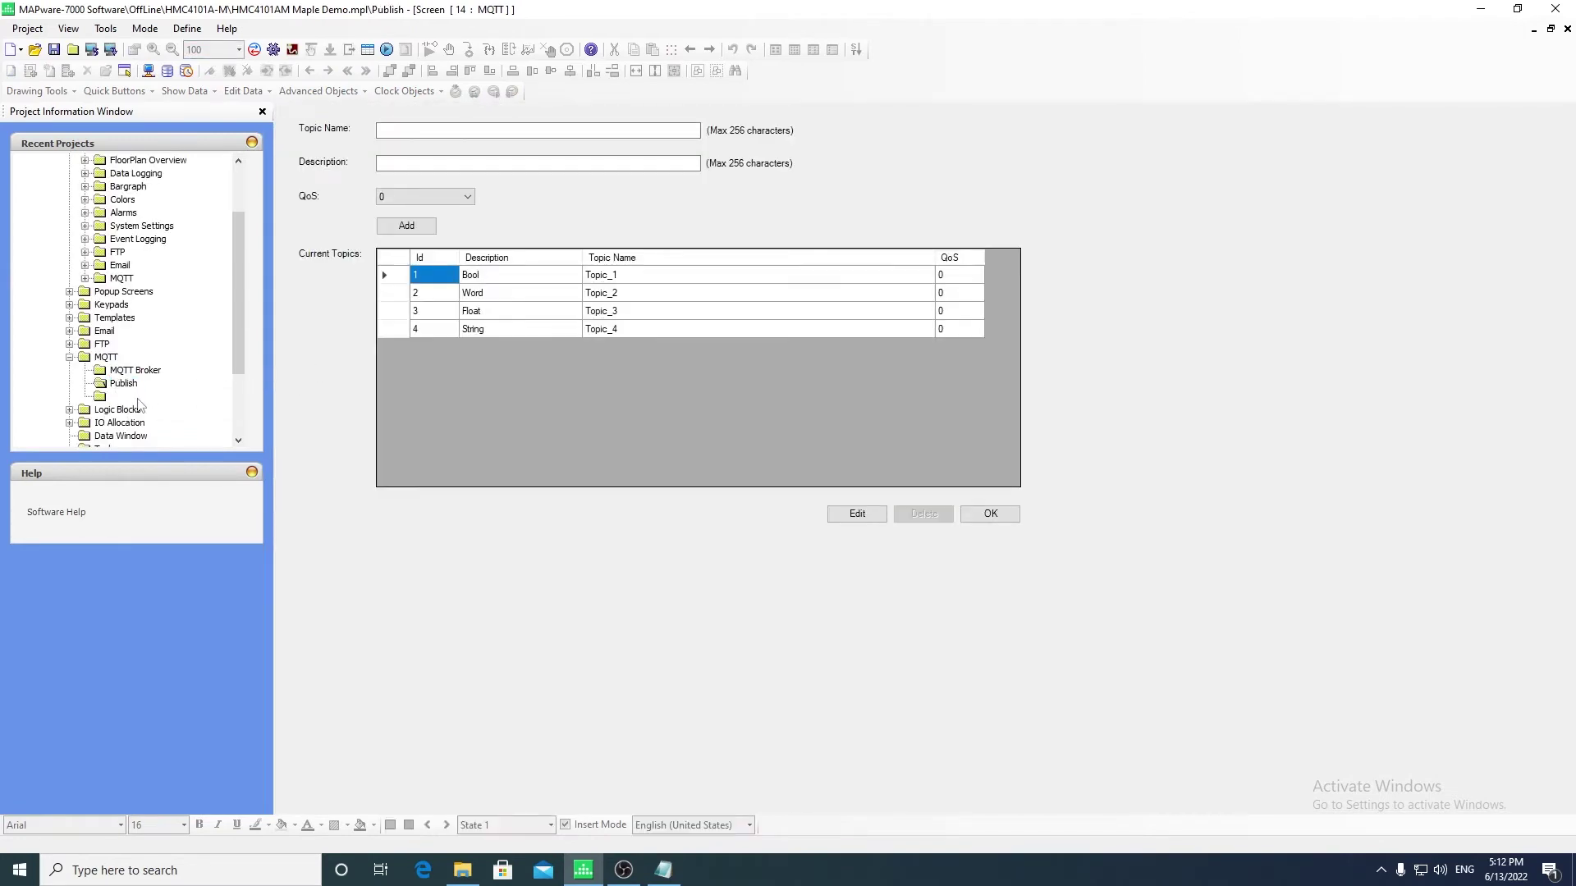
double_click(130, 396)
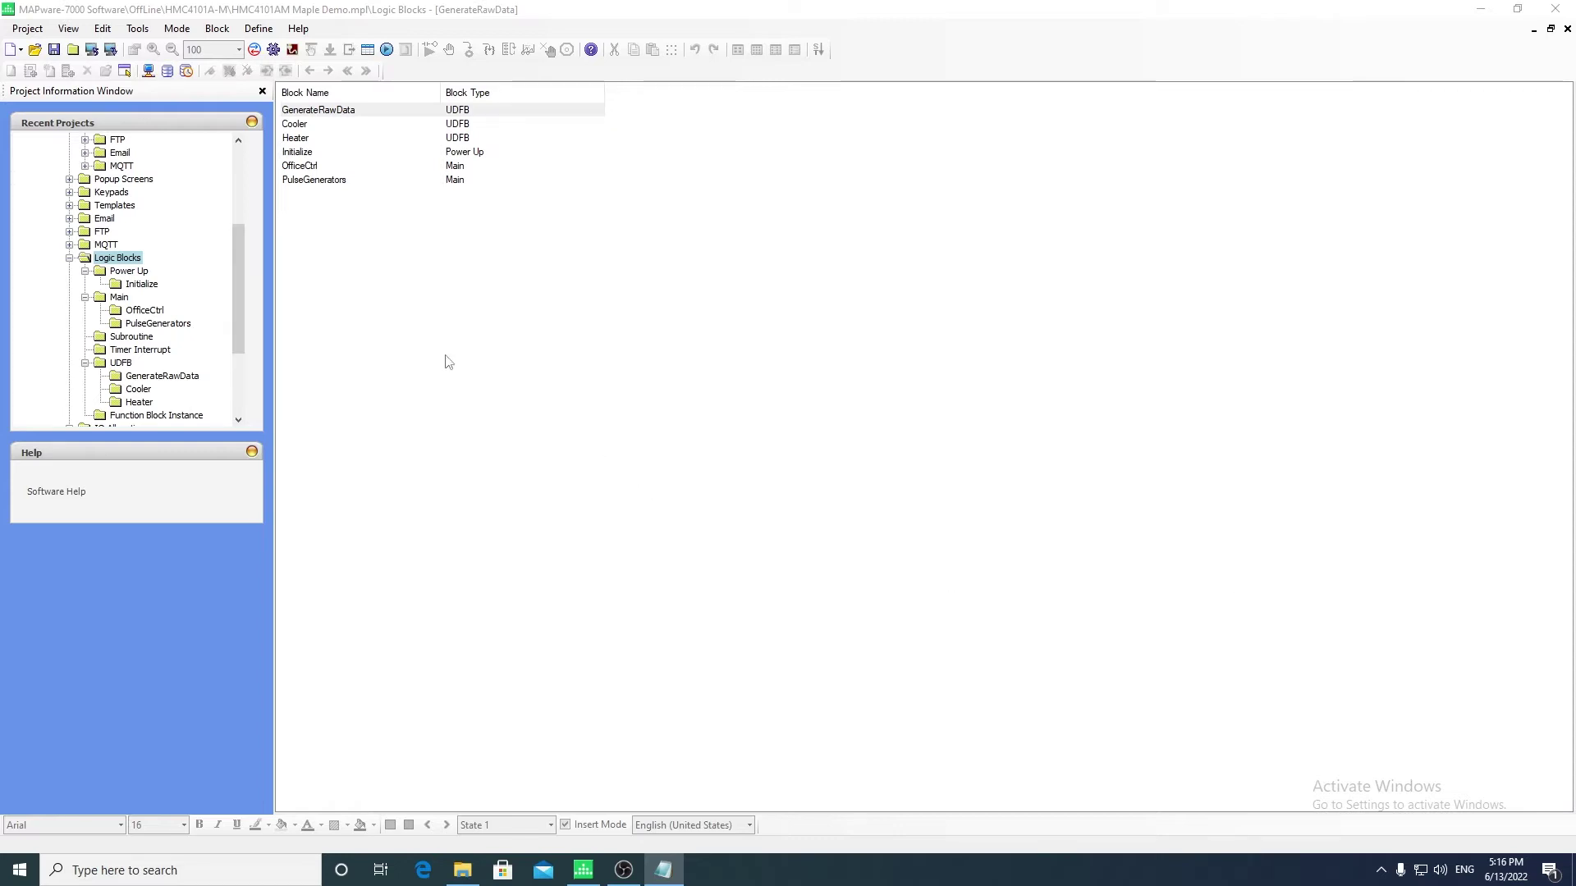
Step: Open the Initialize and OfficeCtrl logic blocks, then list the empty Subroutine blocks
double_click(142, 285)
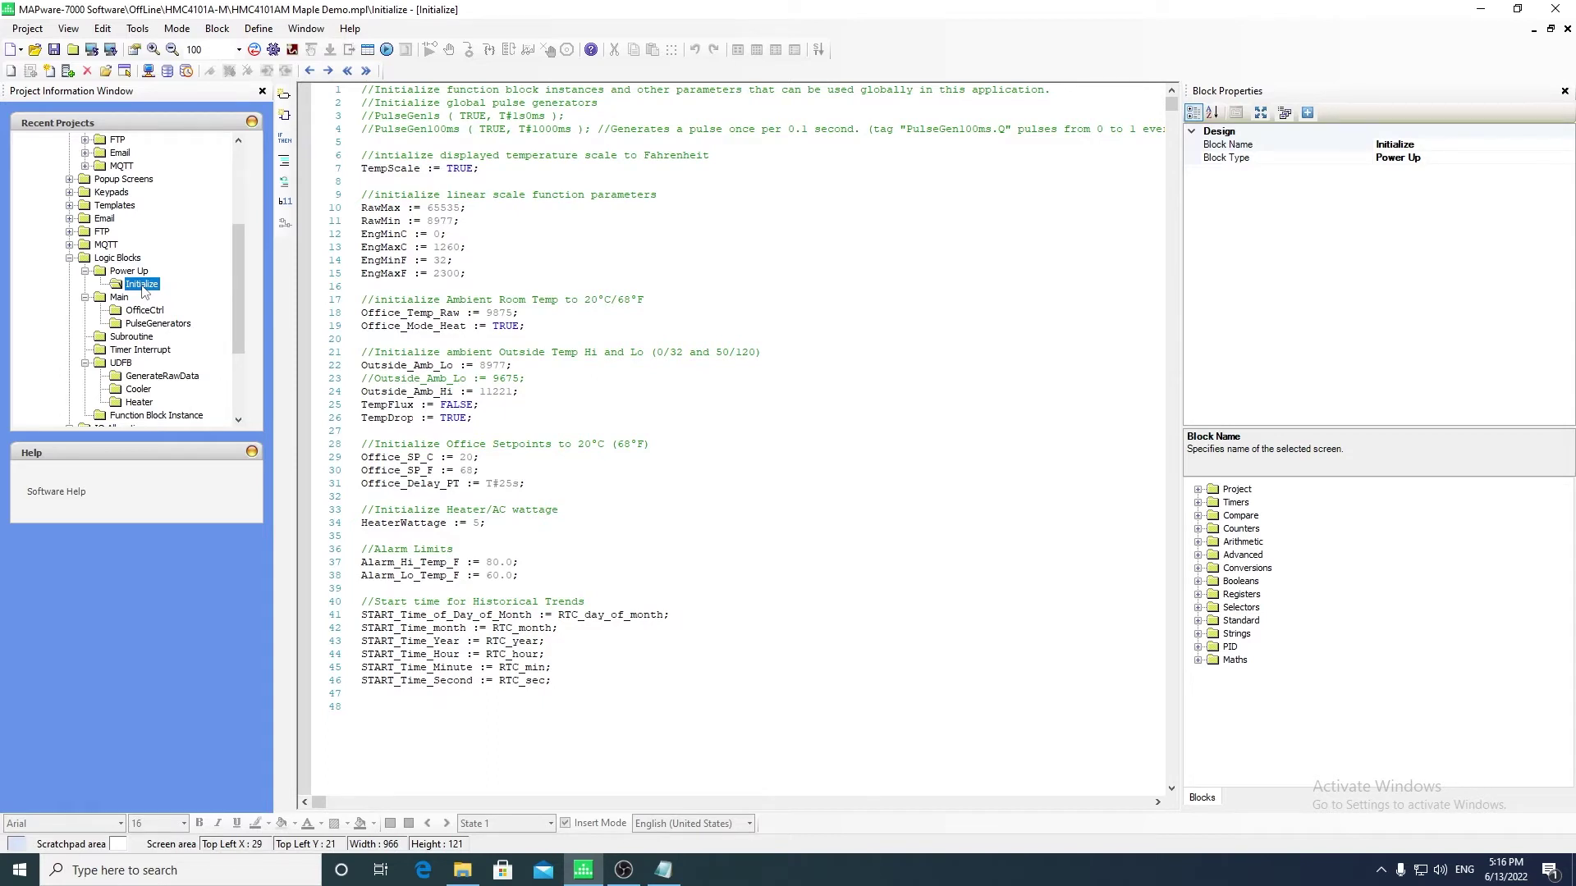
double_click(145, 311)
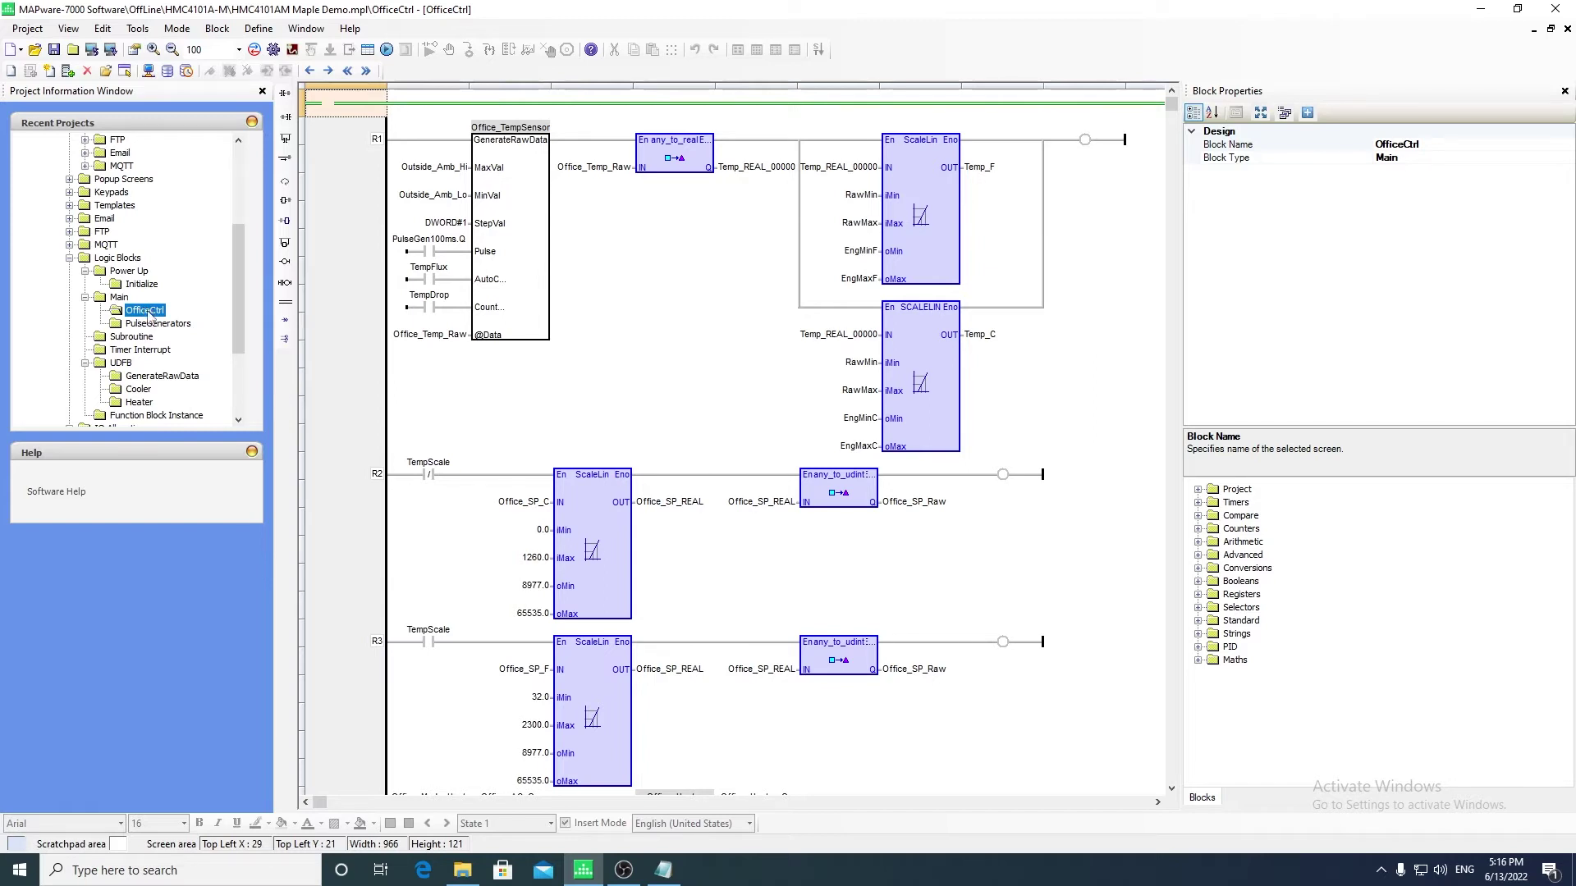
left_click(146, 336)
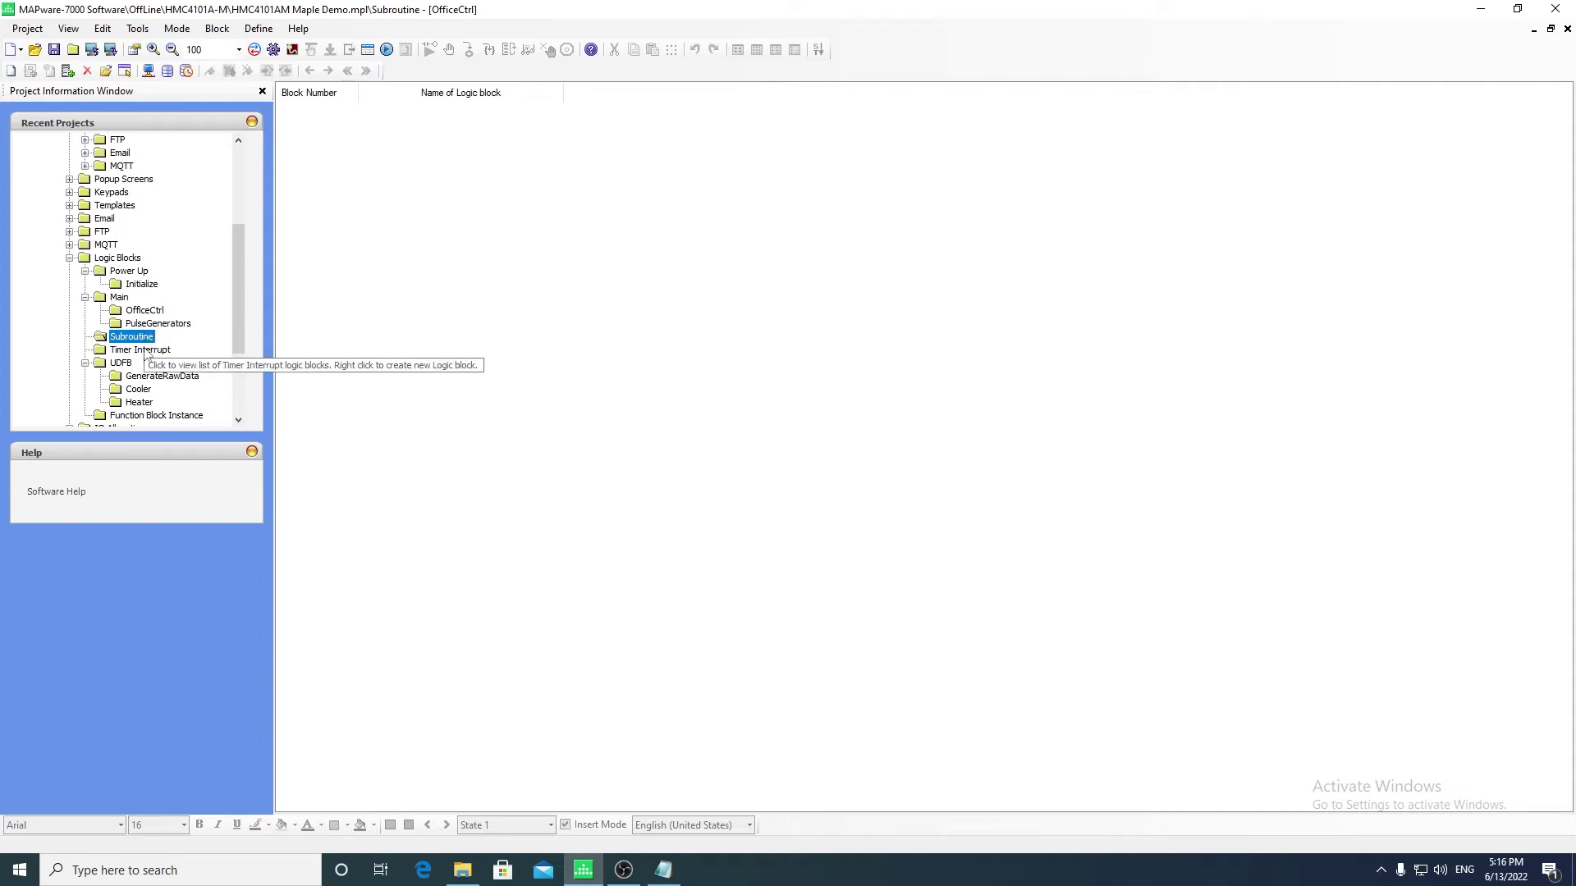
Step: List the Timer Interrupt and UDFB blocks and open the GenerateRawData function block code
left_click(146, 350)
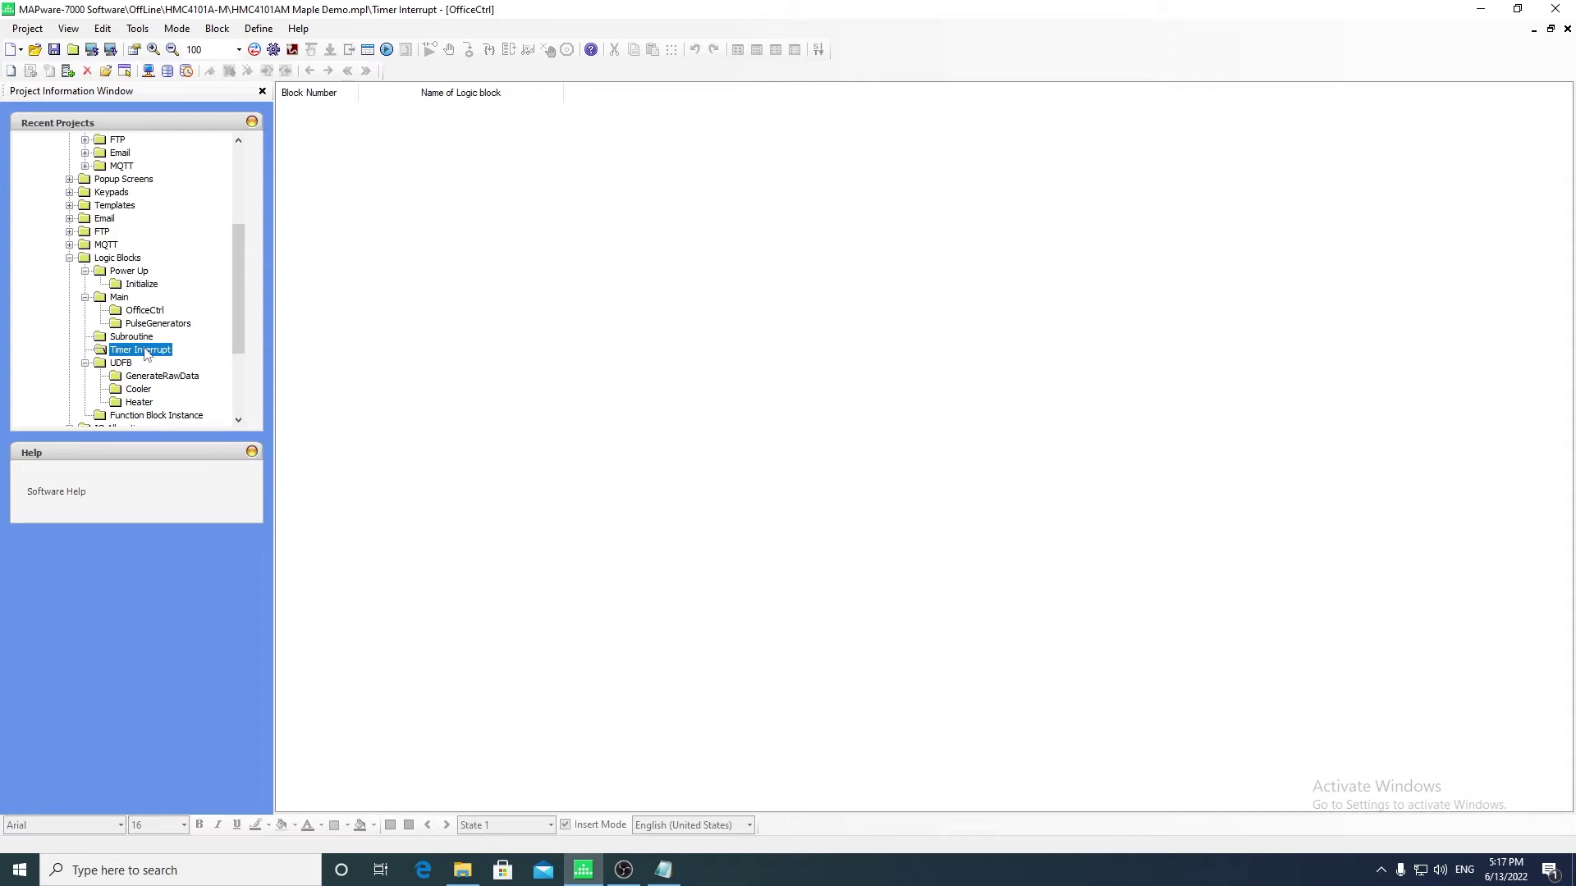
left_click(128, 367)
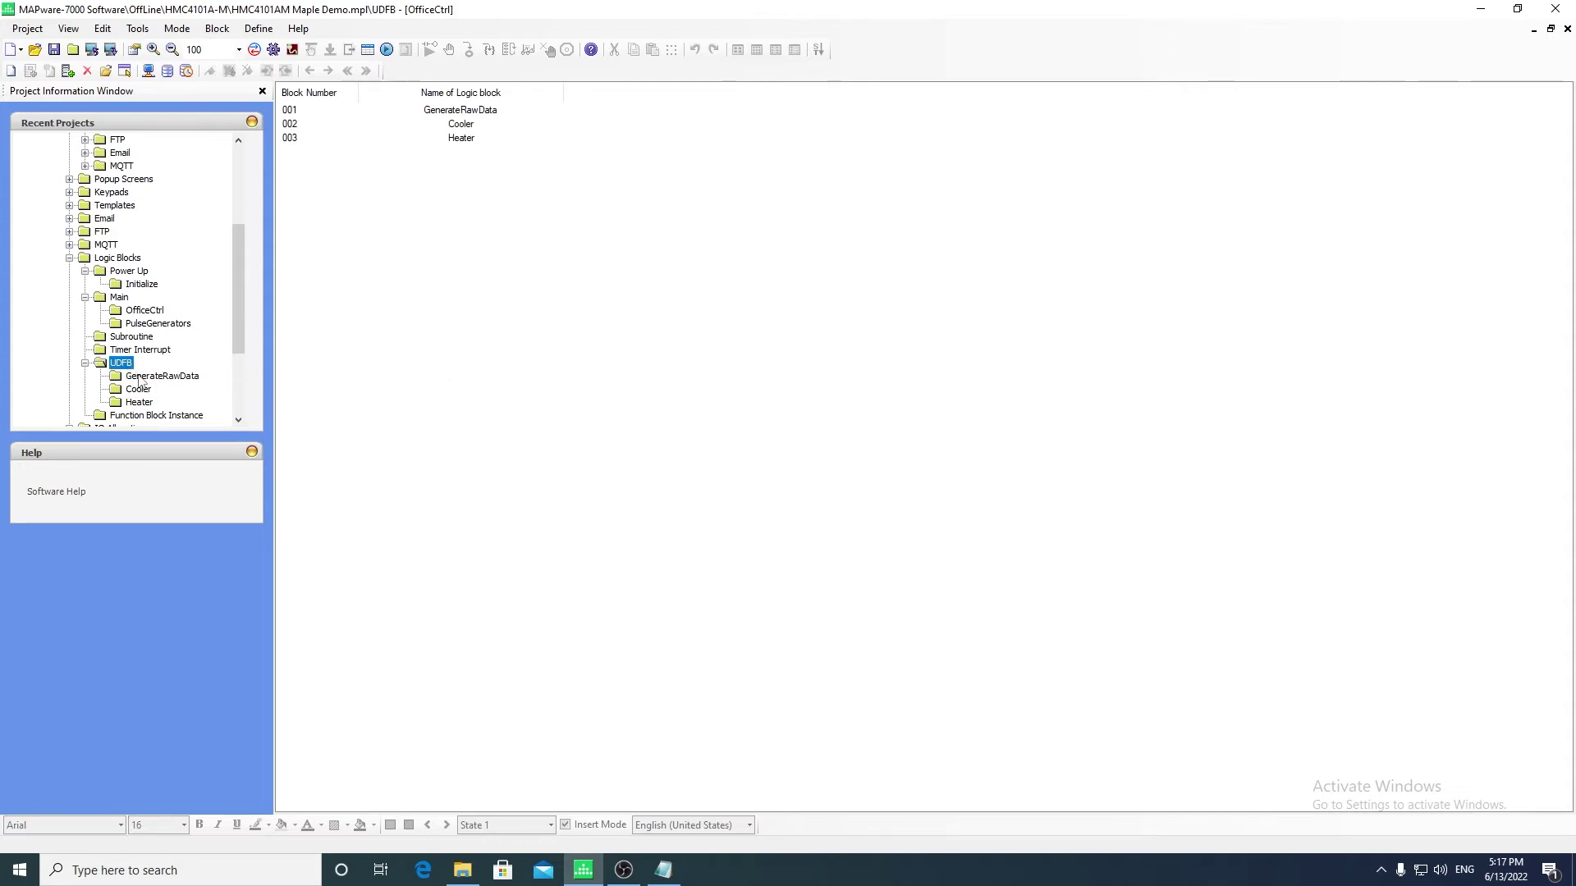
double_click(143, 377)
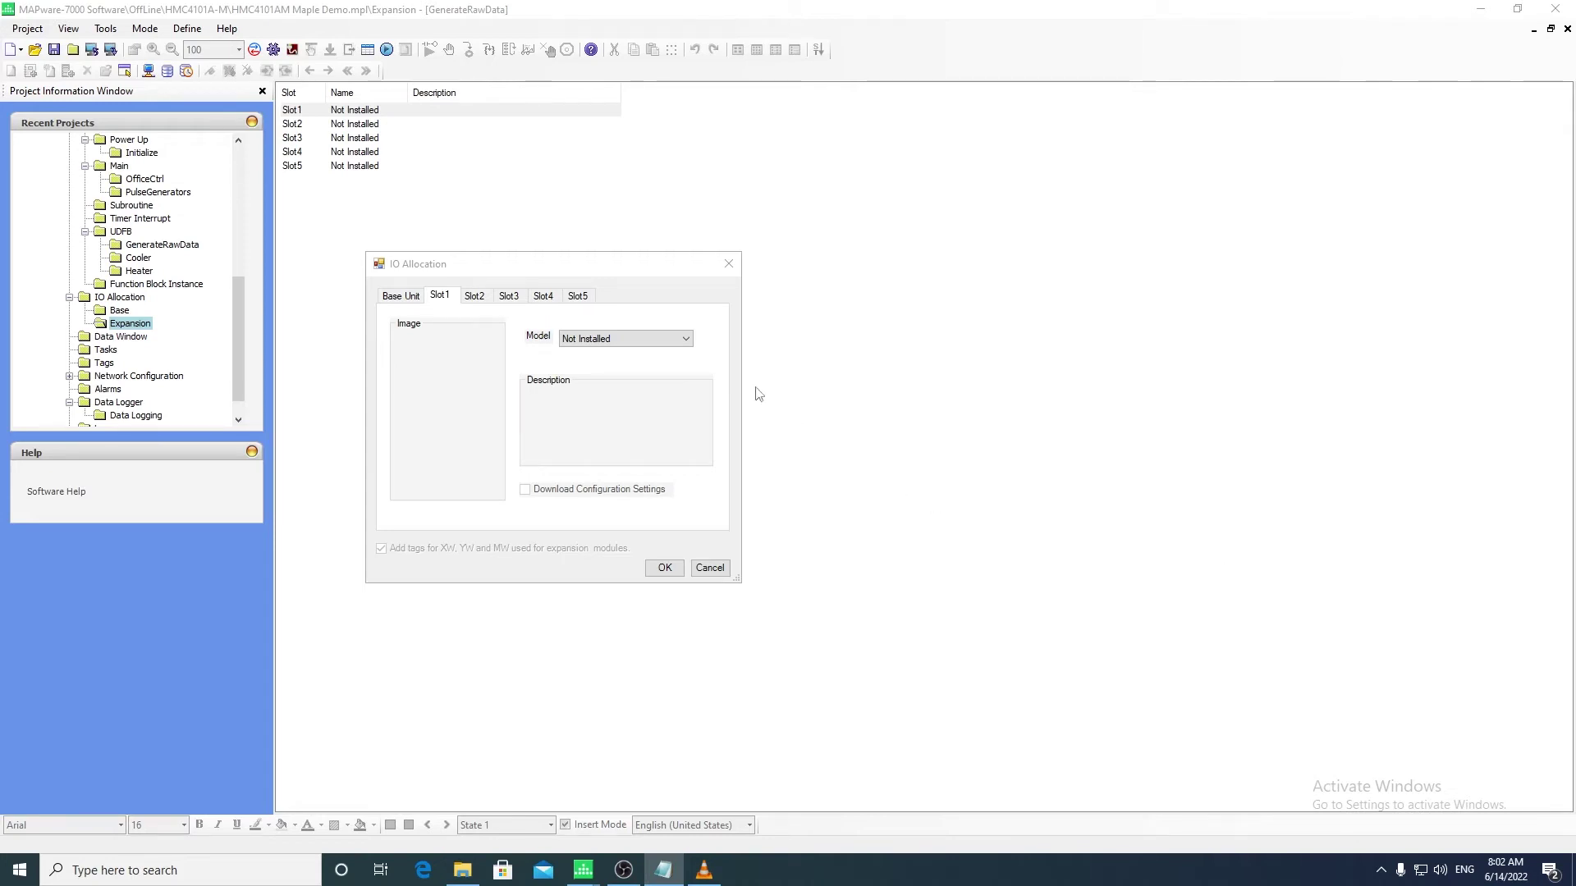
Step: Assign module HMC3-M0808P0401T to expansion slot 1 and open its PWM Channel1 settings
left_click(644, 340)
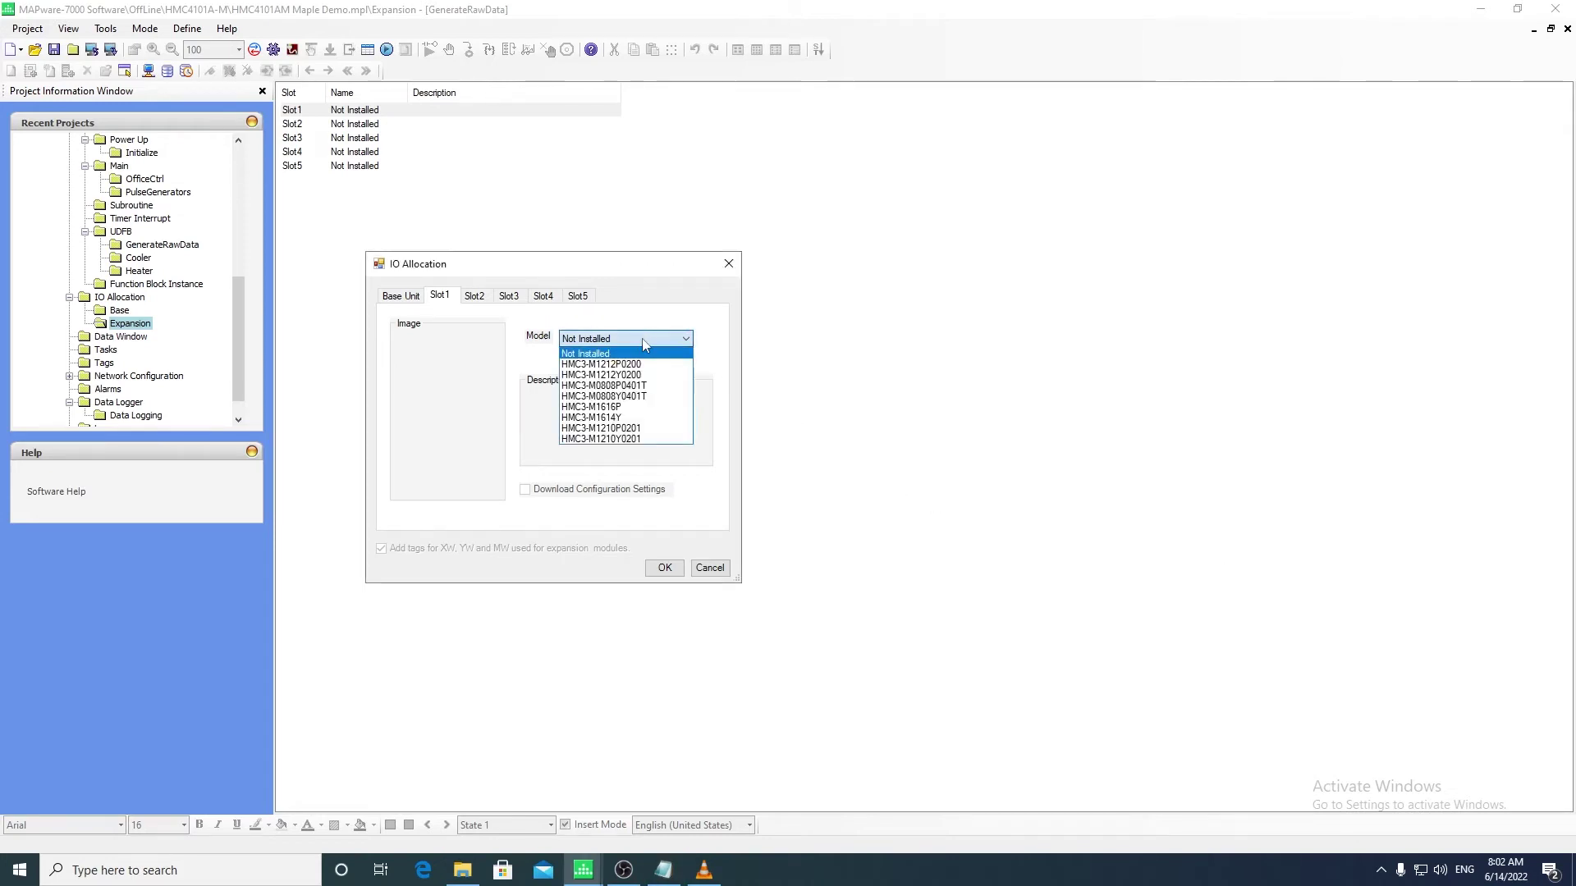
left_click(643, 386)
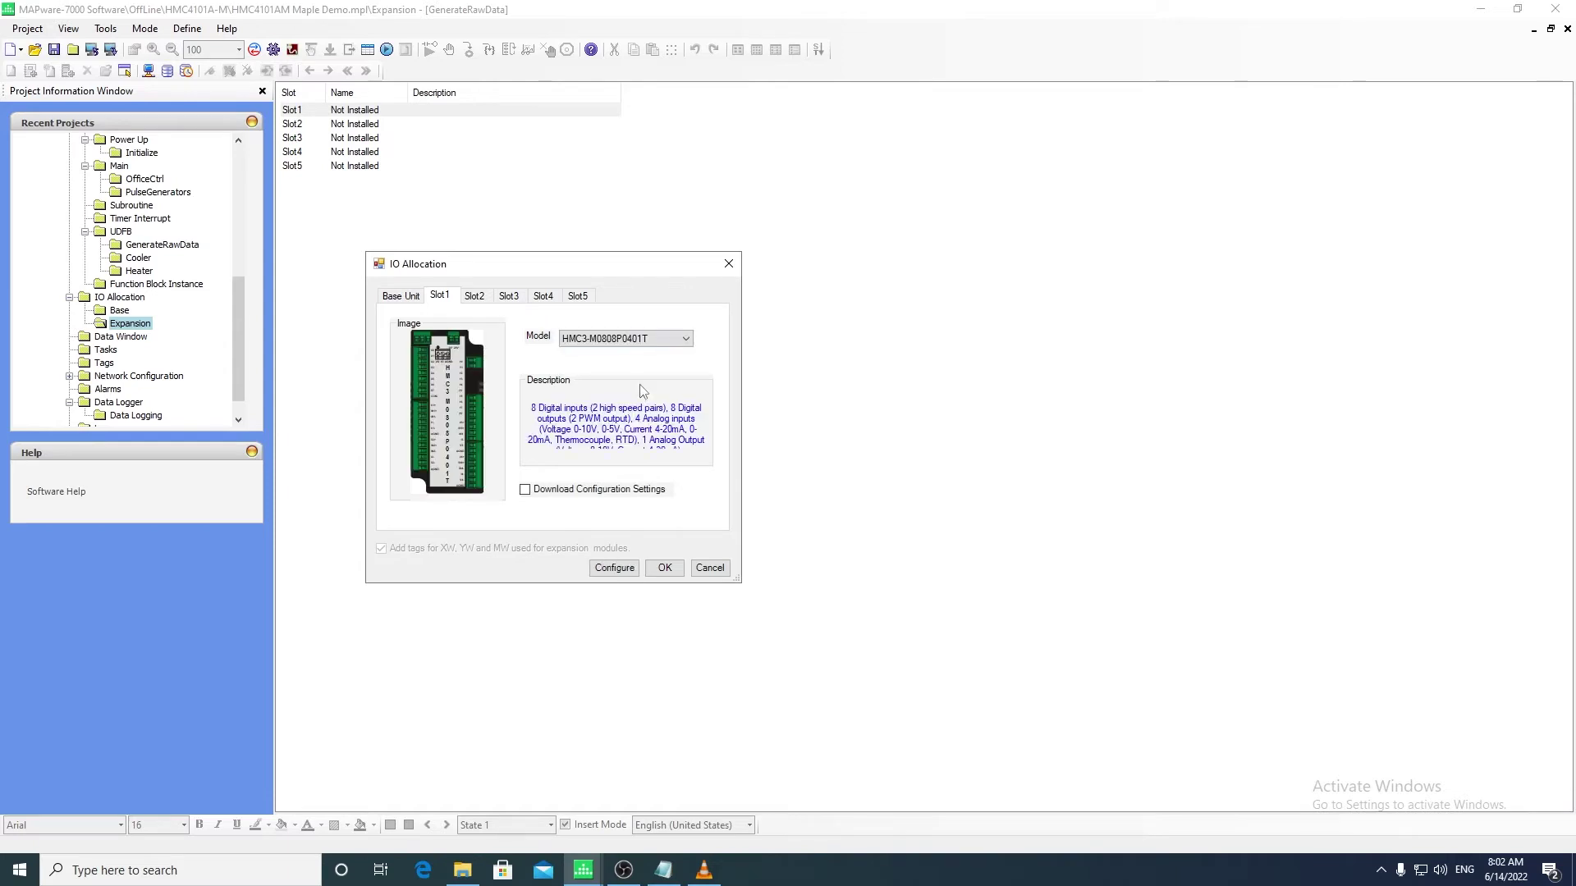
left_click(630, 567)
left_click(726, 571)
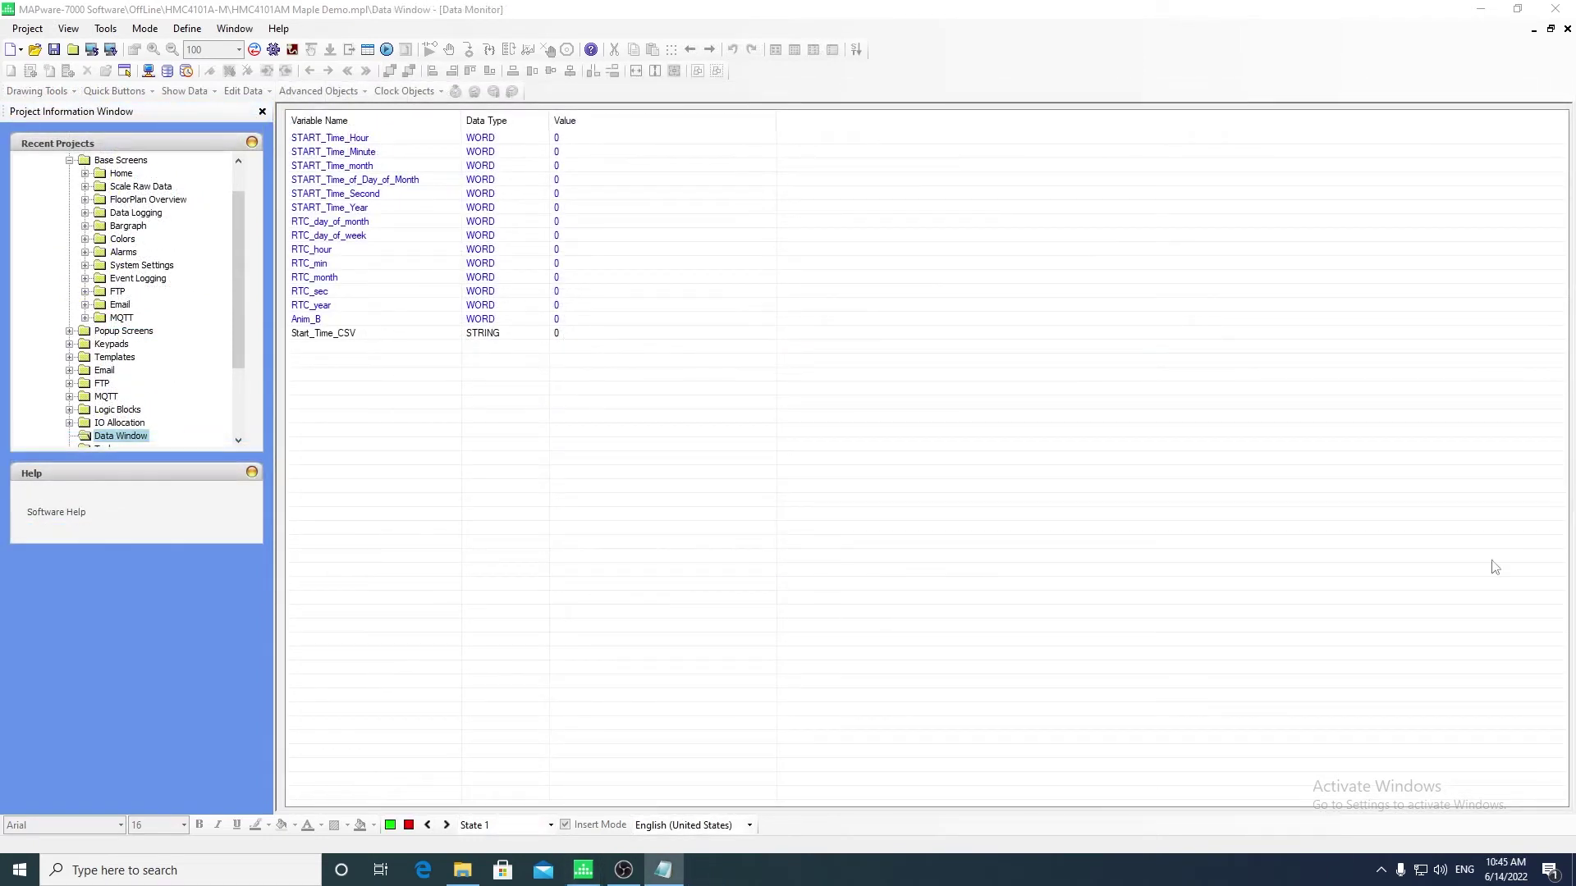
Step: Add the Alarm_Hi_Temp_F tag to the Data Window variables
right_click(753, 437)
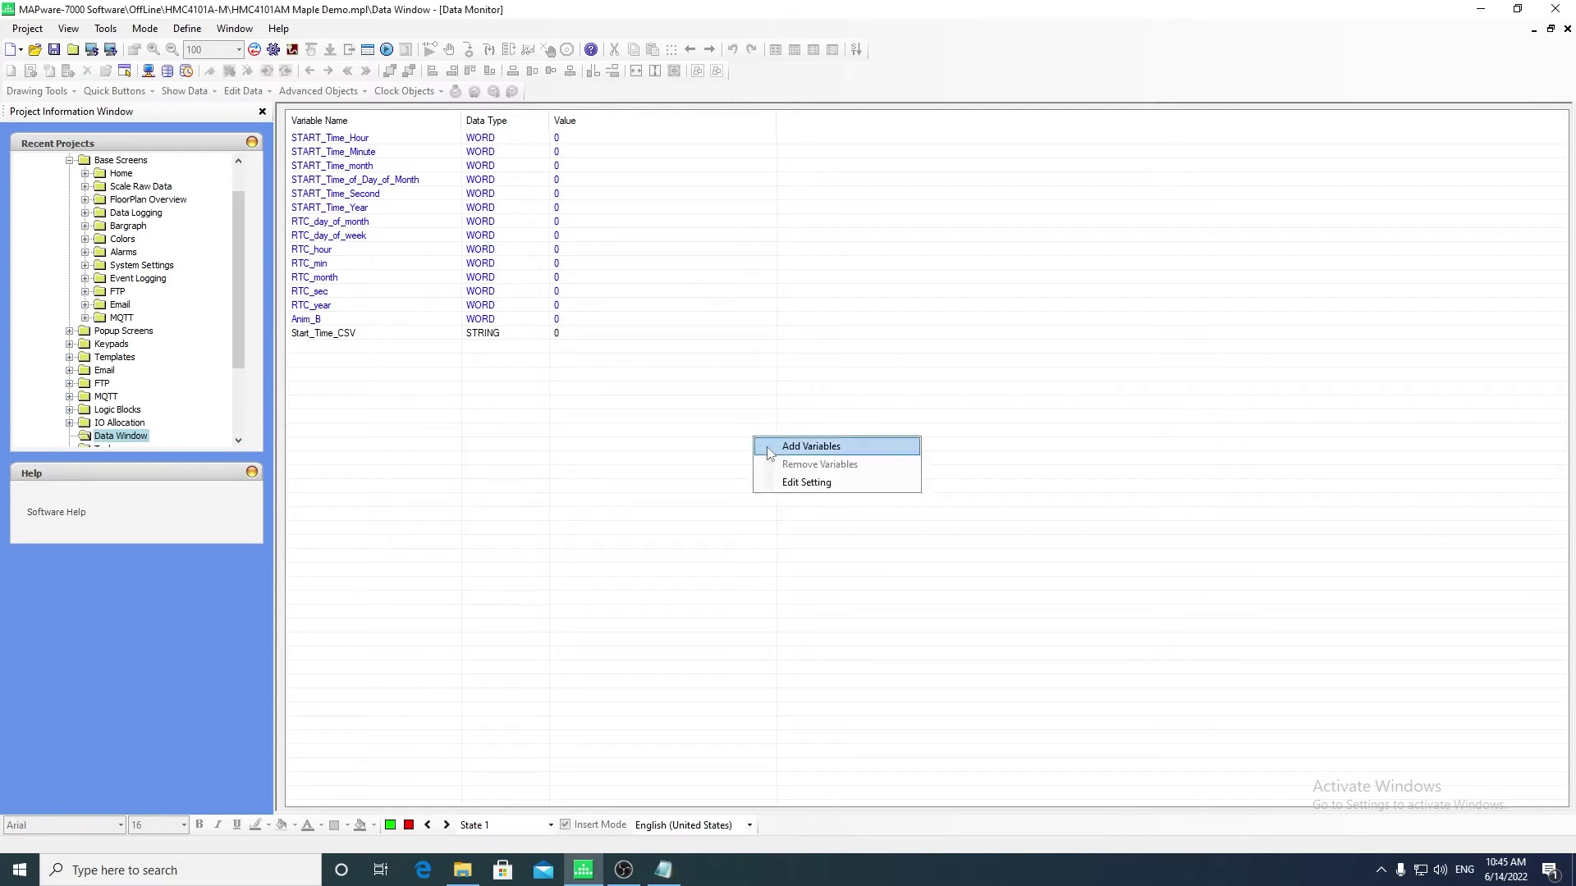
left_click(770, 454)
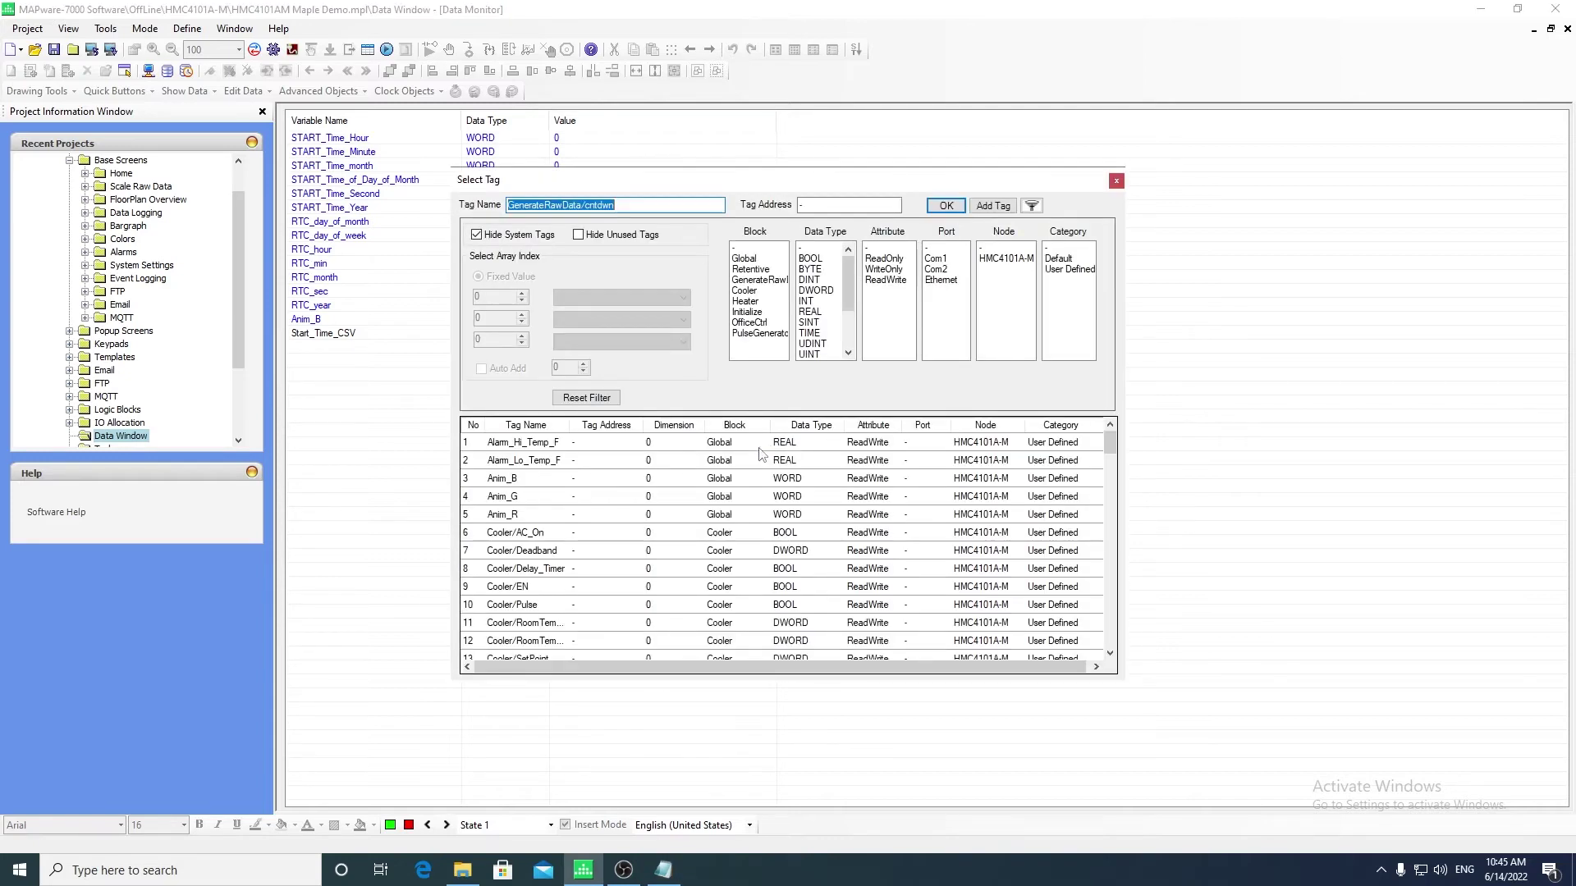
left_click(651, 444)
left_click(941, 206)
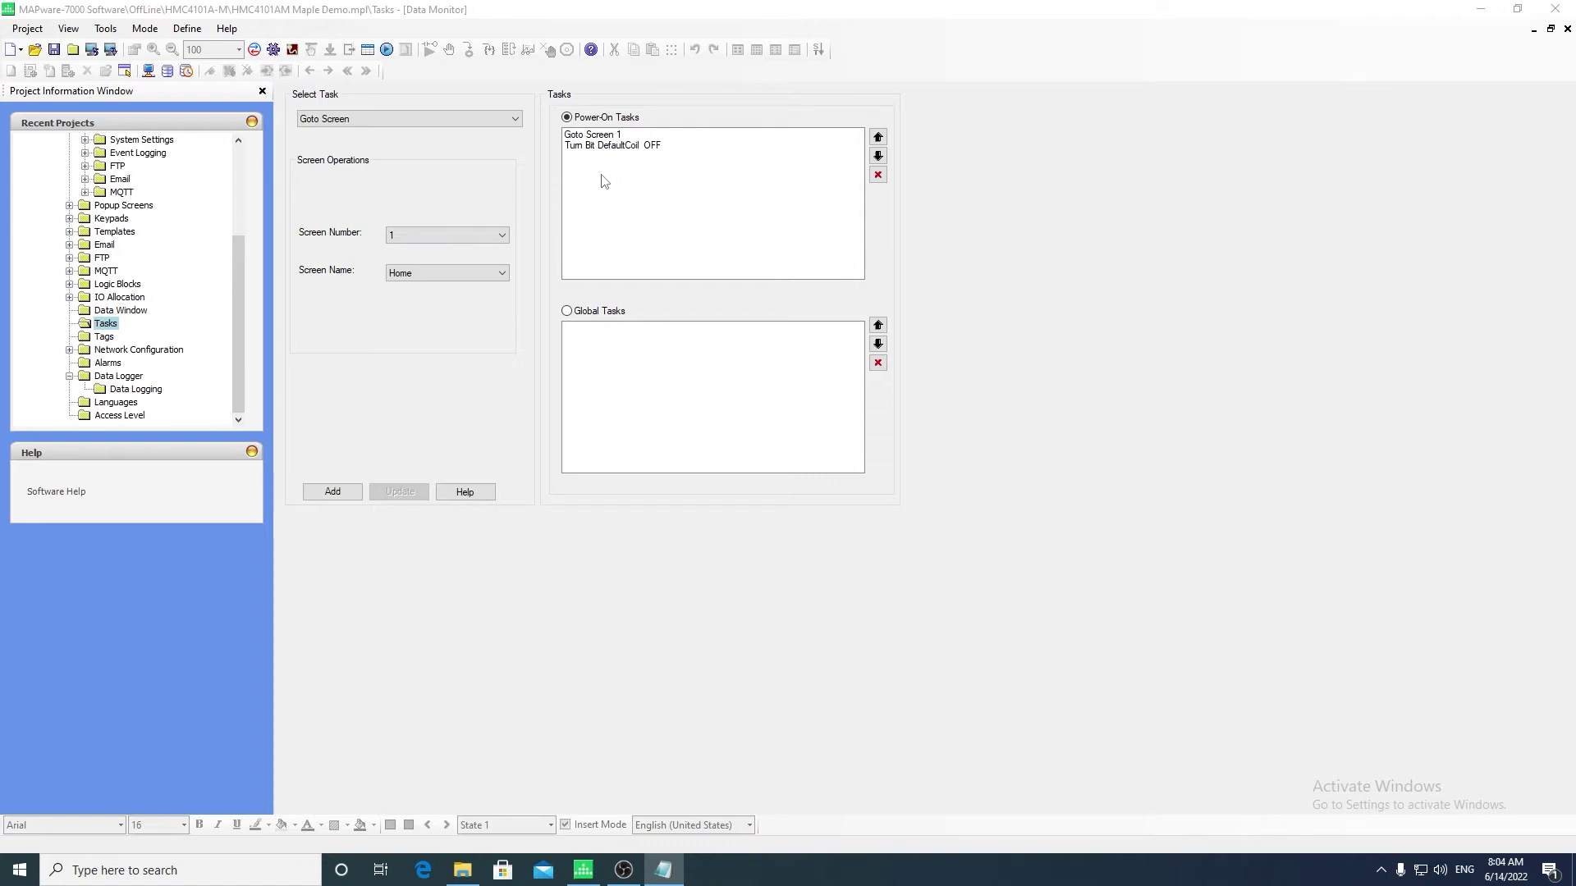
Step: Switch the Tasks page to Global Tasks and show the Select Task operations list
left_click(566, 310)
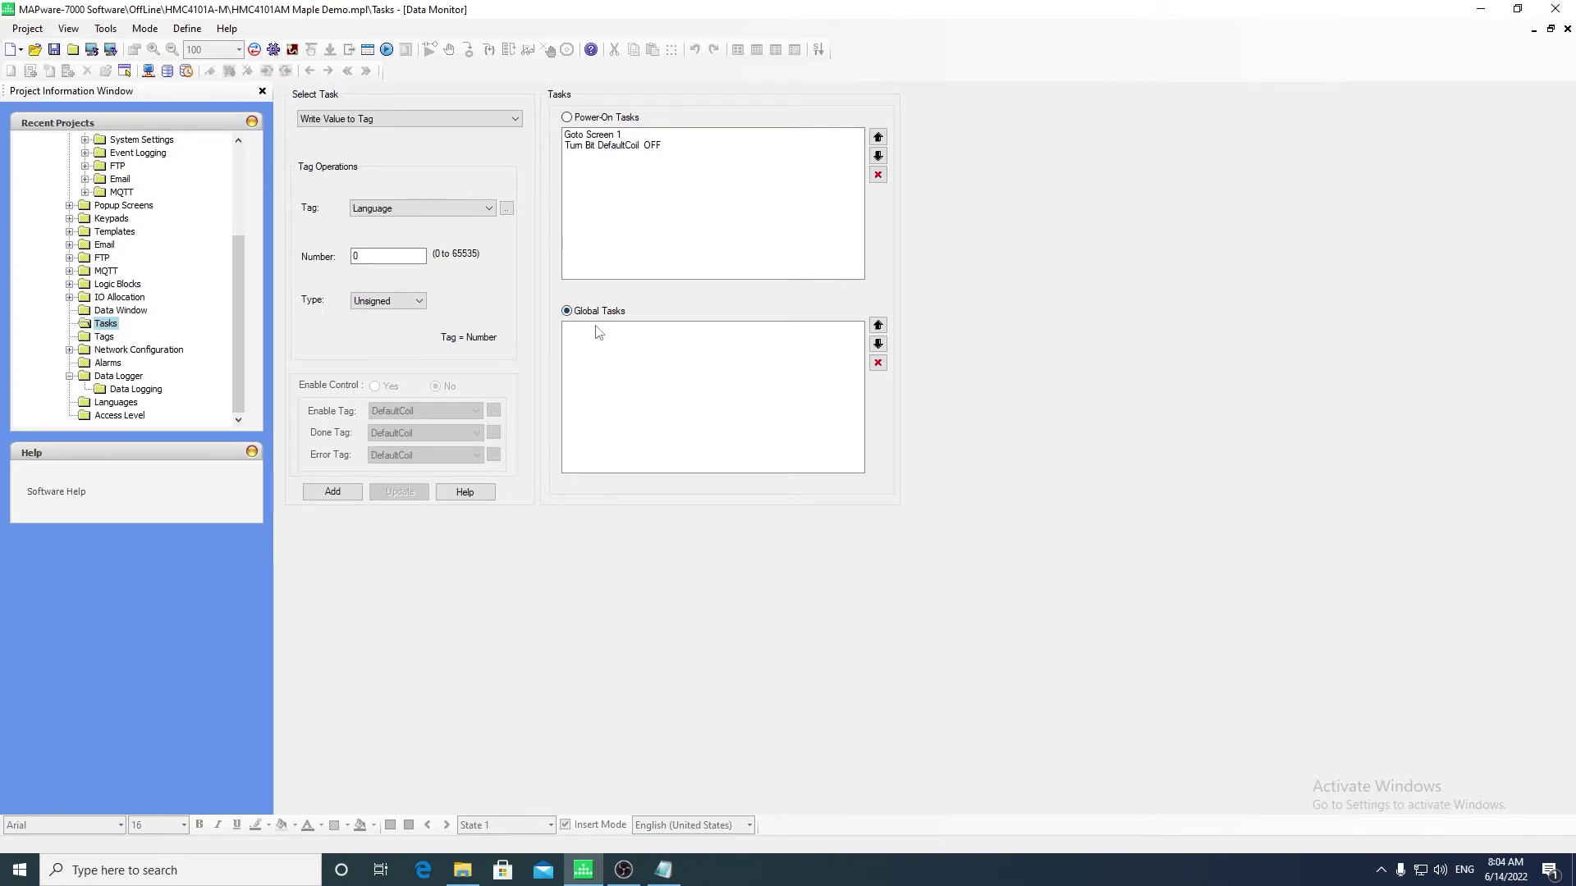
left_click(491, 121)
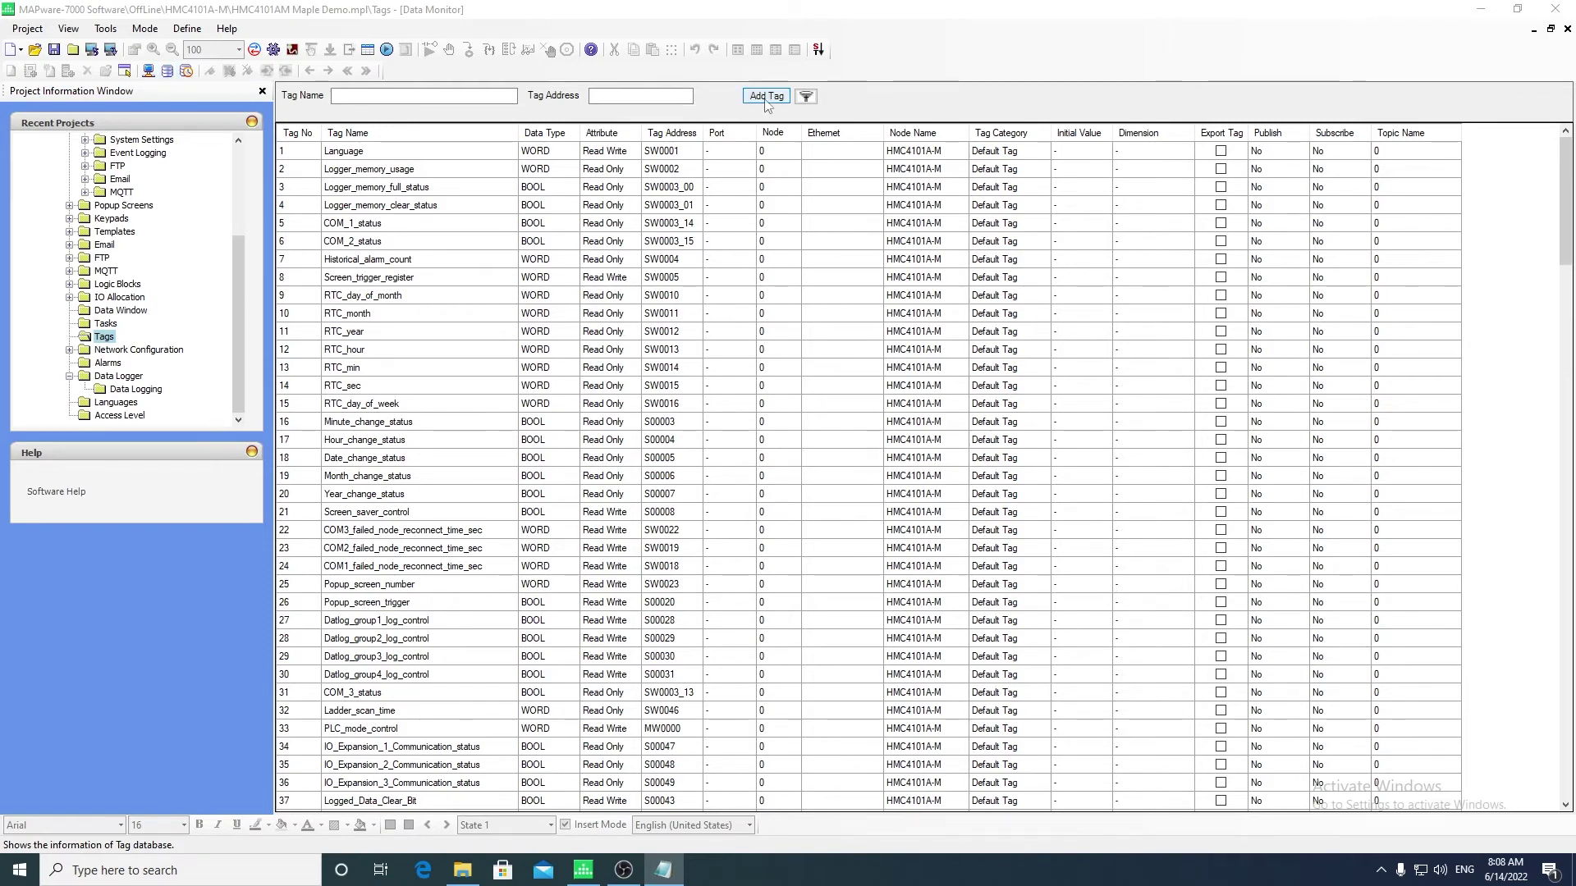
Step: Create a new BOOL tag with Local scope and MQTT Publish enabled, showing available topics
left_click(766, 97)
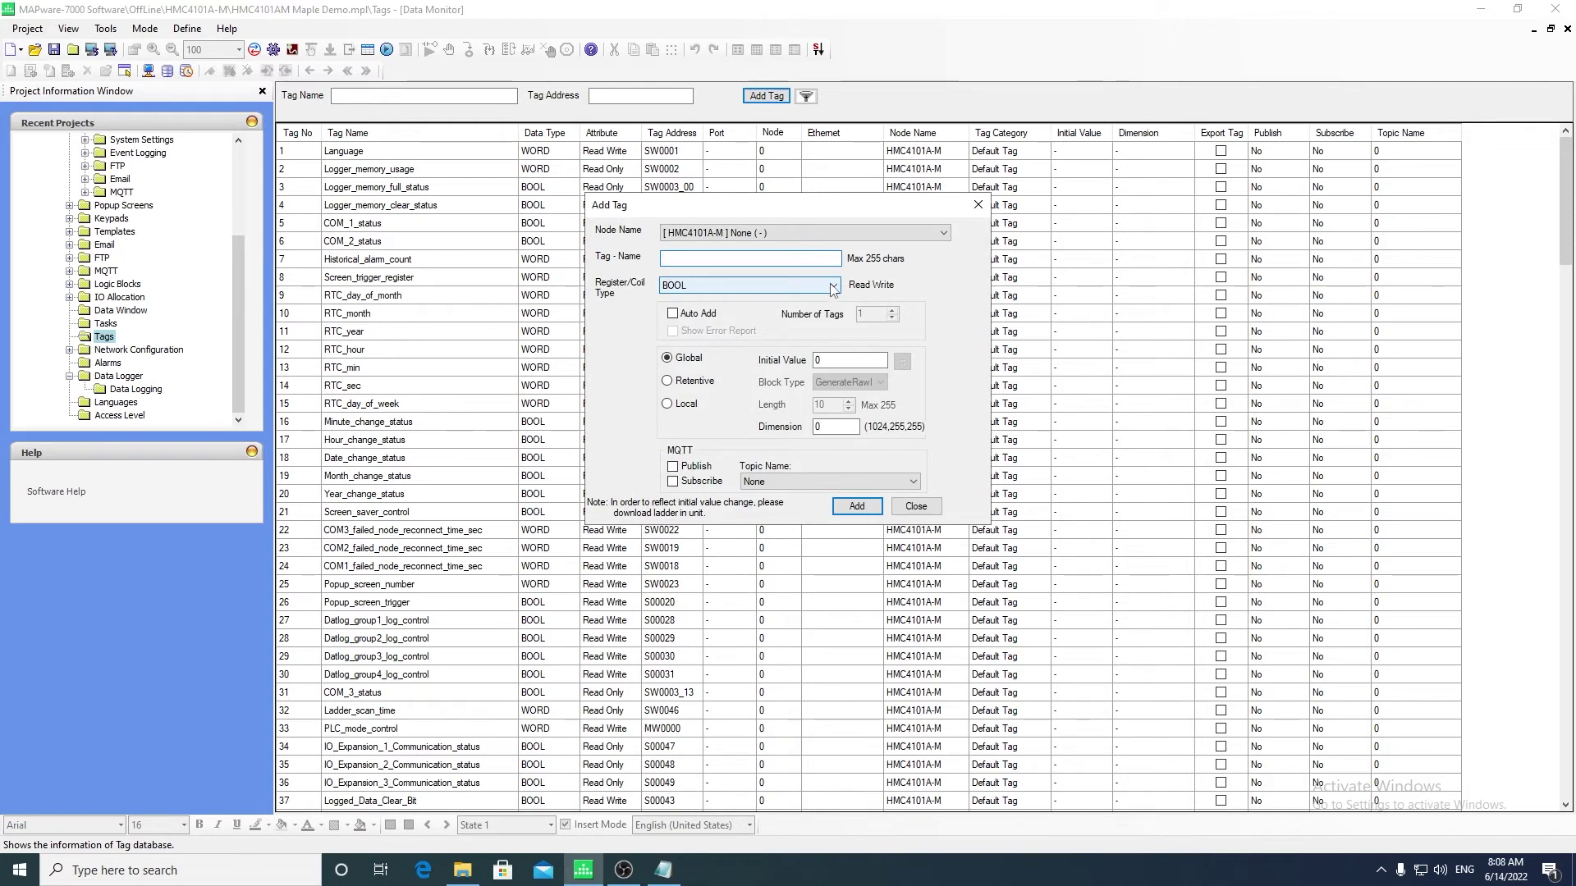
left_click(834, 287)
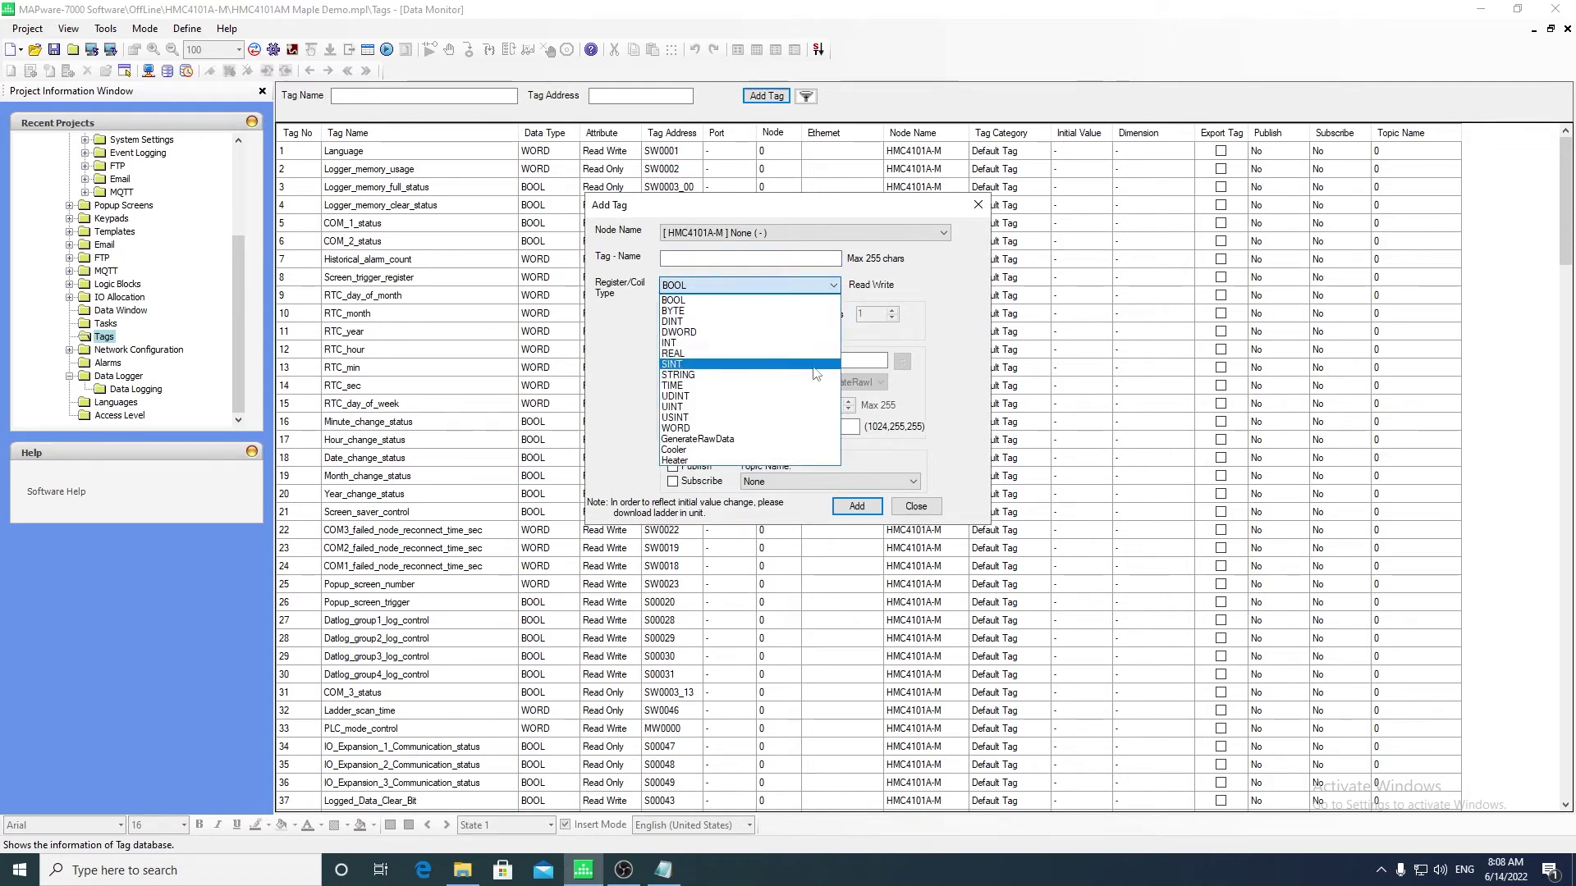
left_click(943, 342)
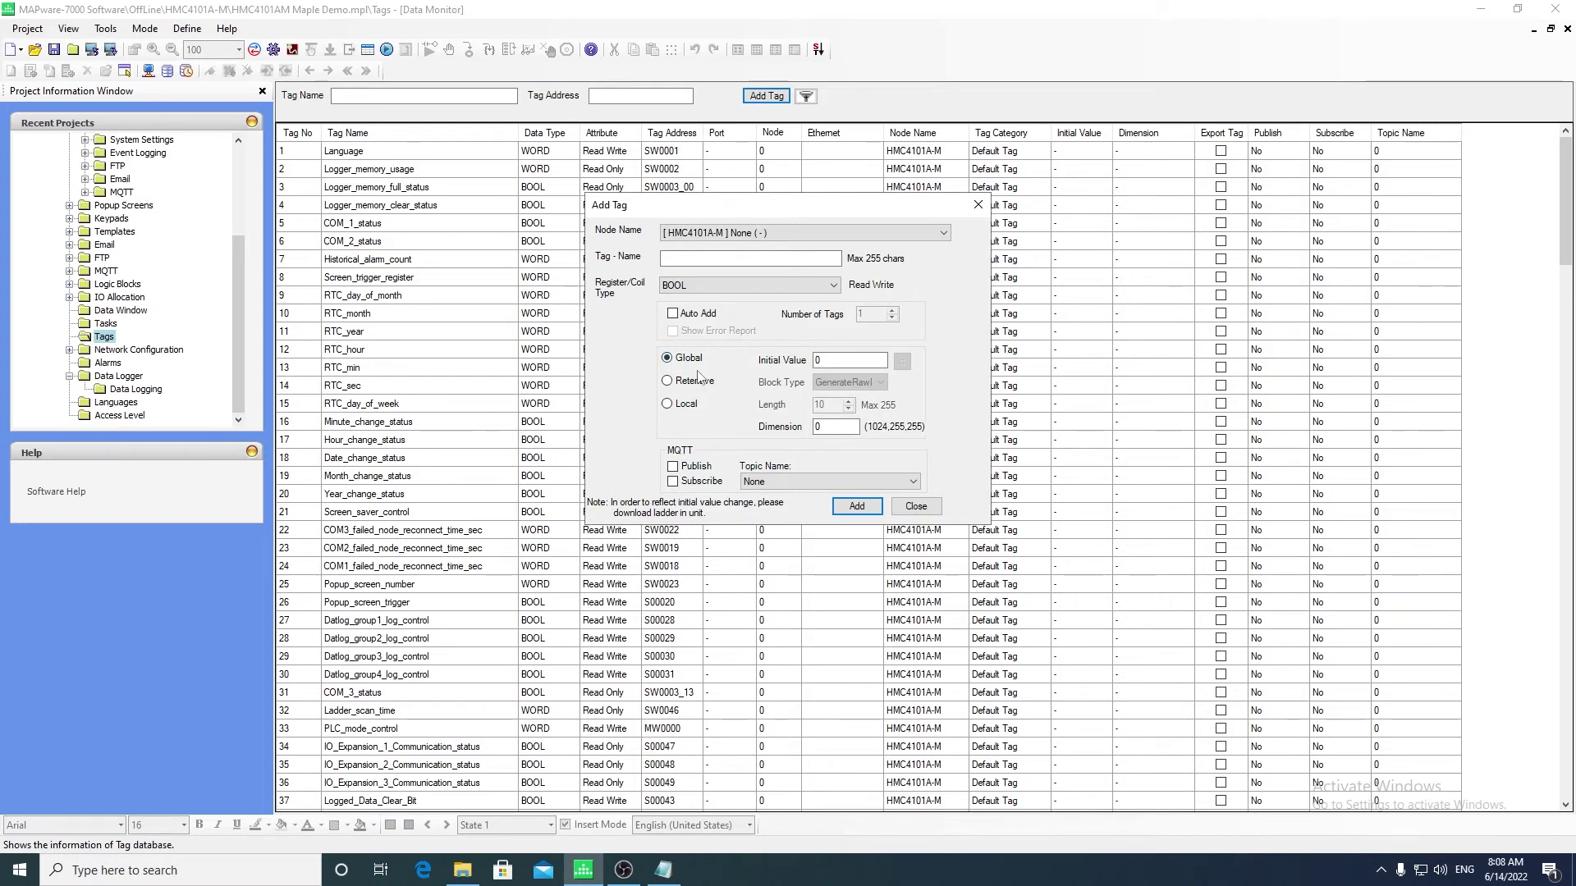
left_click(687, 404)
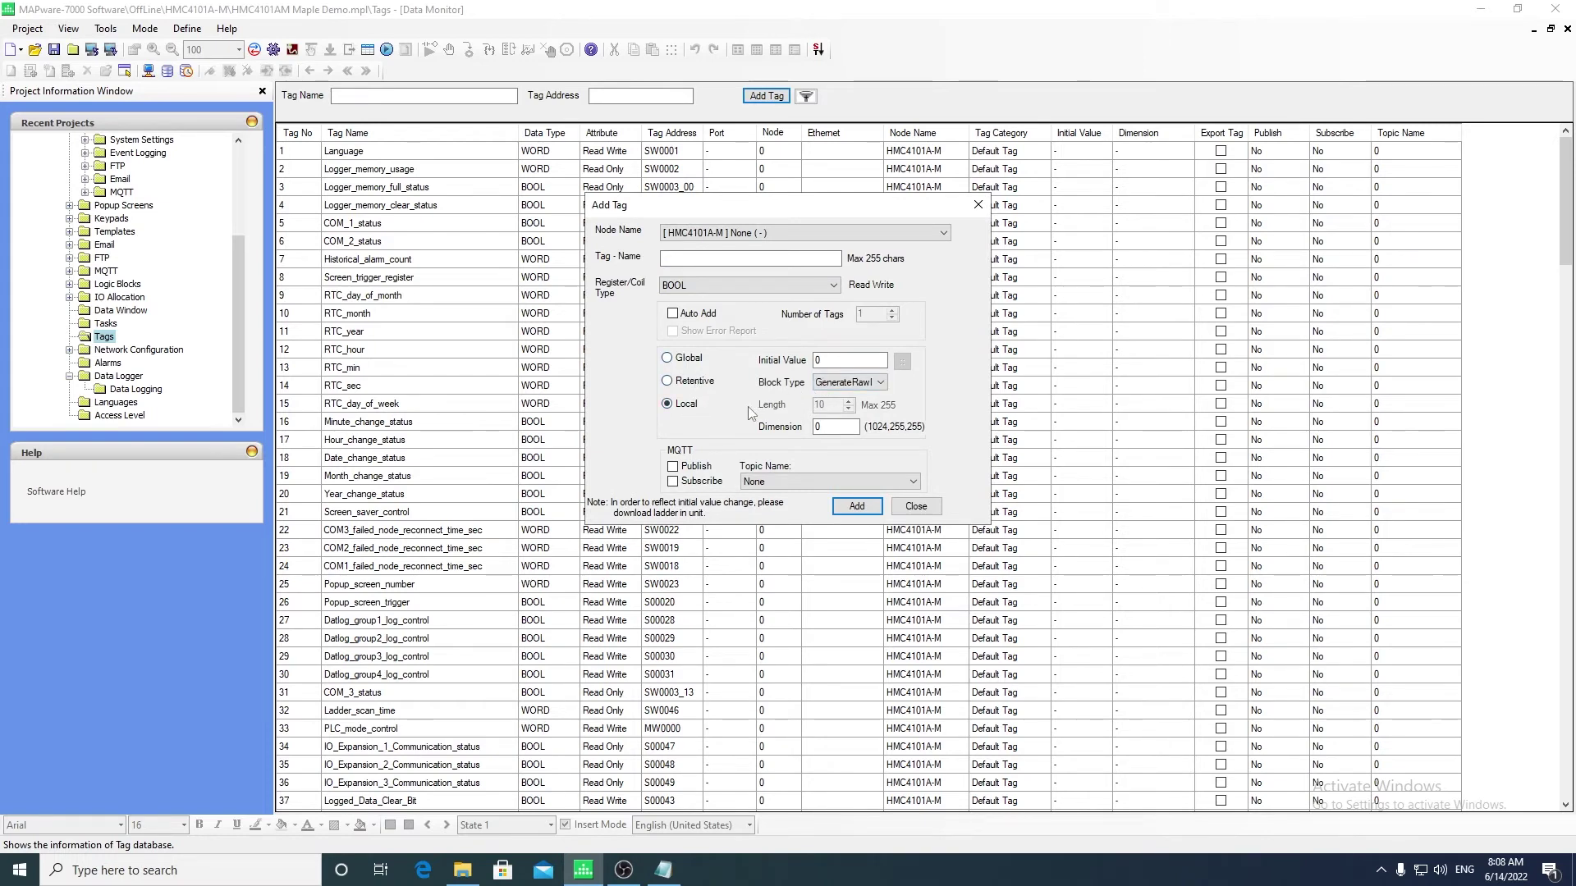
left_click(698, 467)
left_click(832, 484)
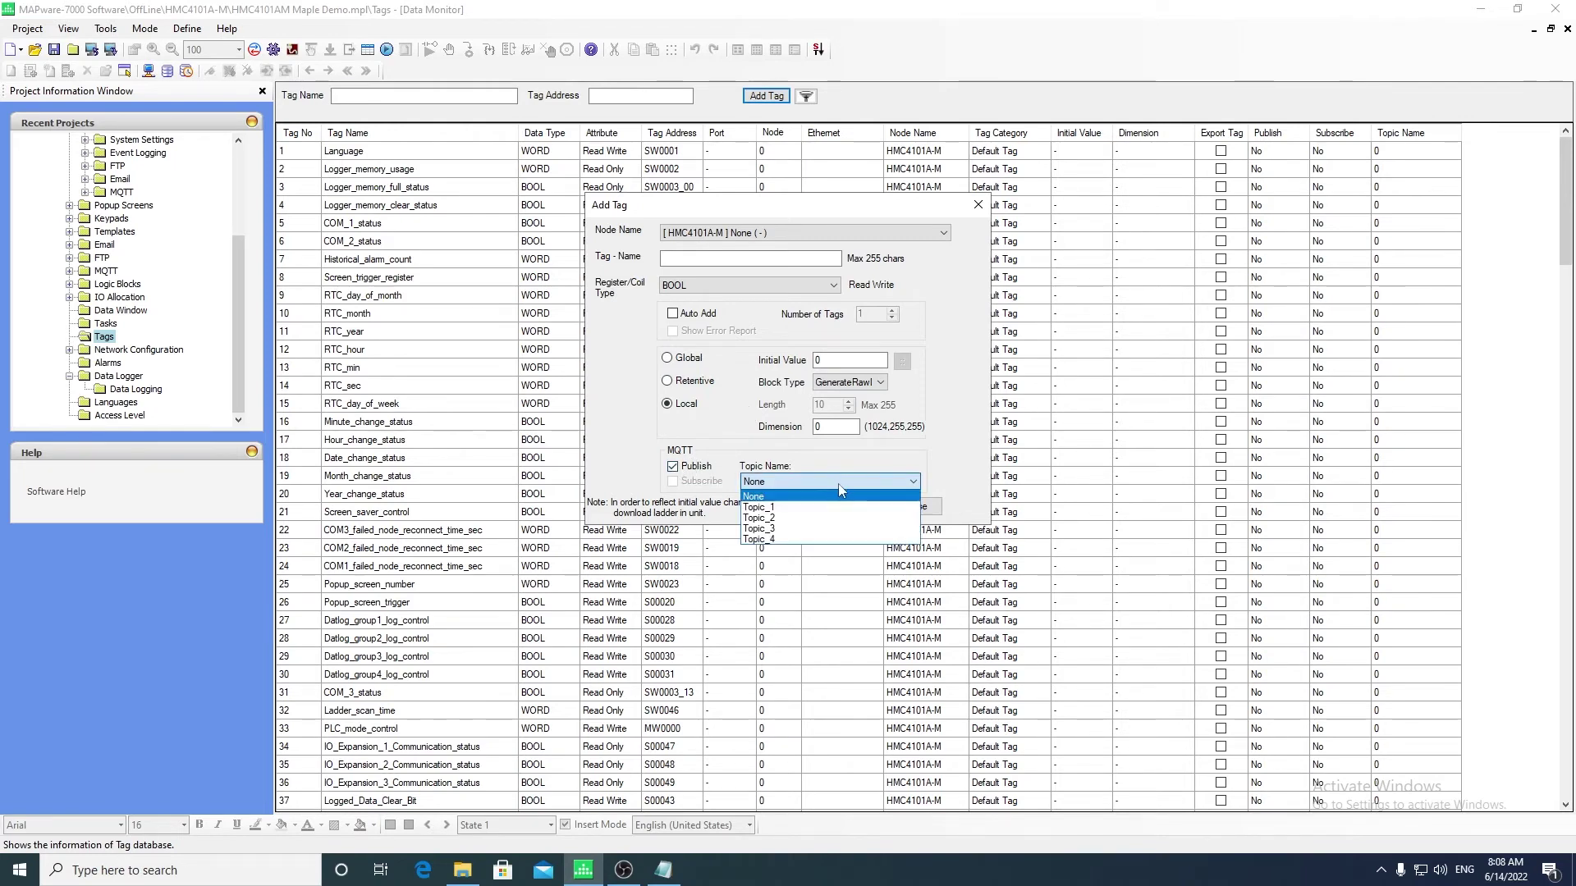
Step: Publish the new tag on Topic_1, then view the network nodes on Com1 and Ethernet
left_click(839, 507)
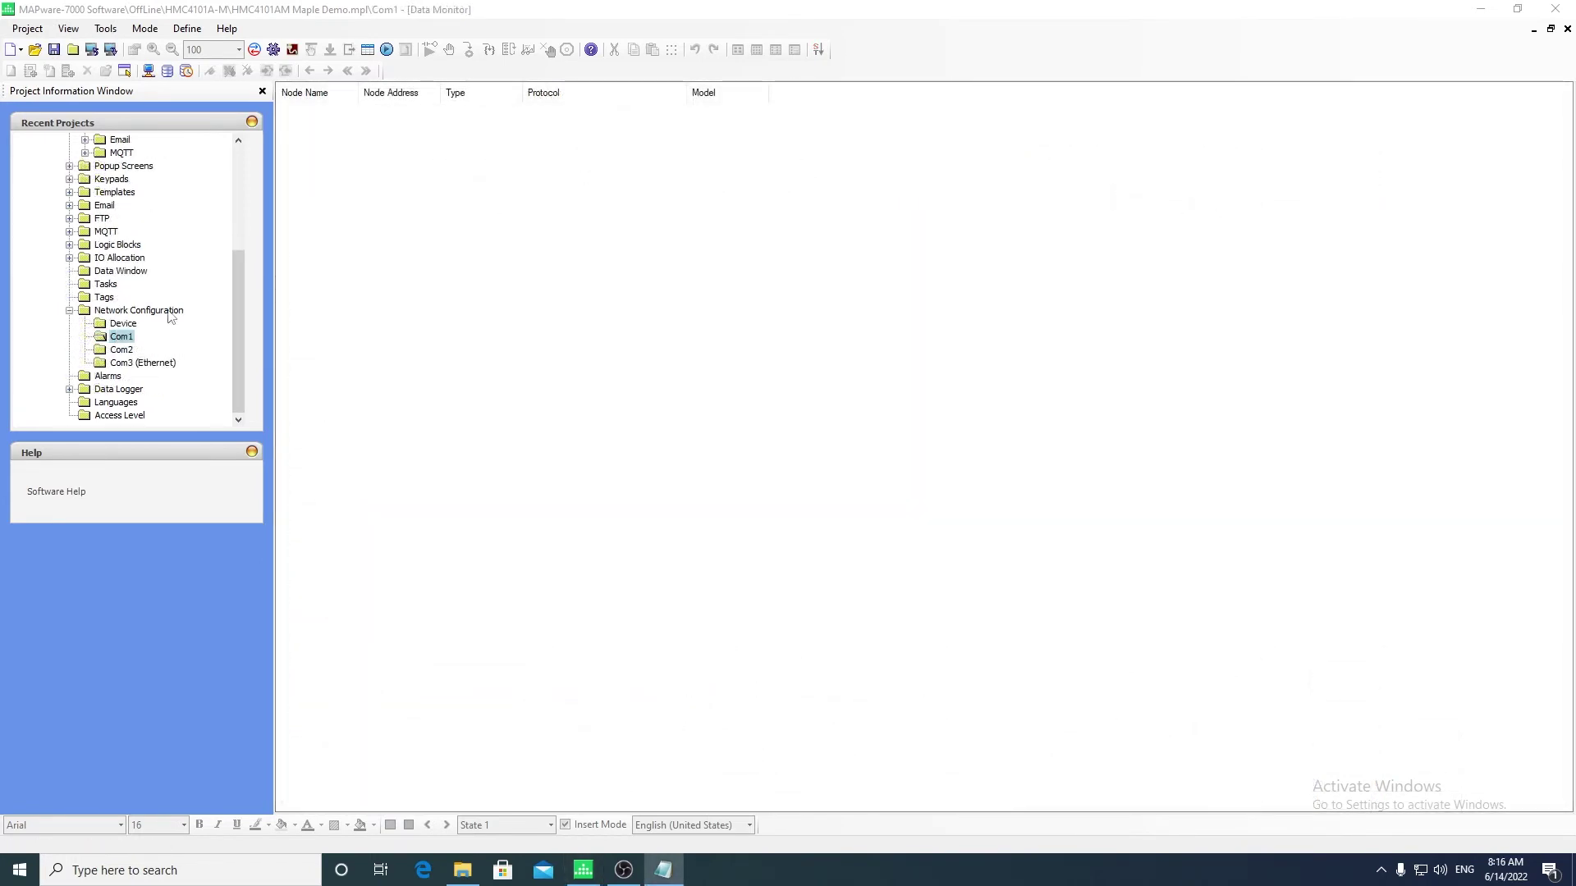
left_click(170, 313)
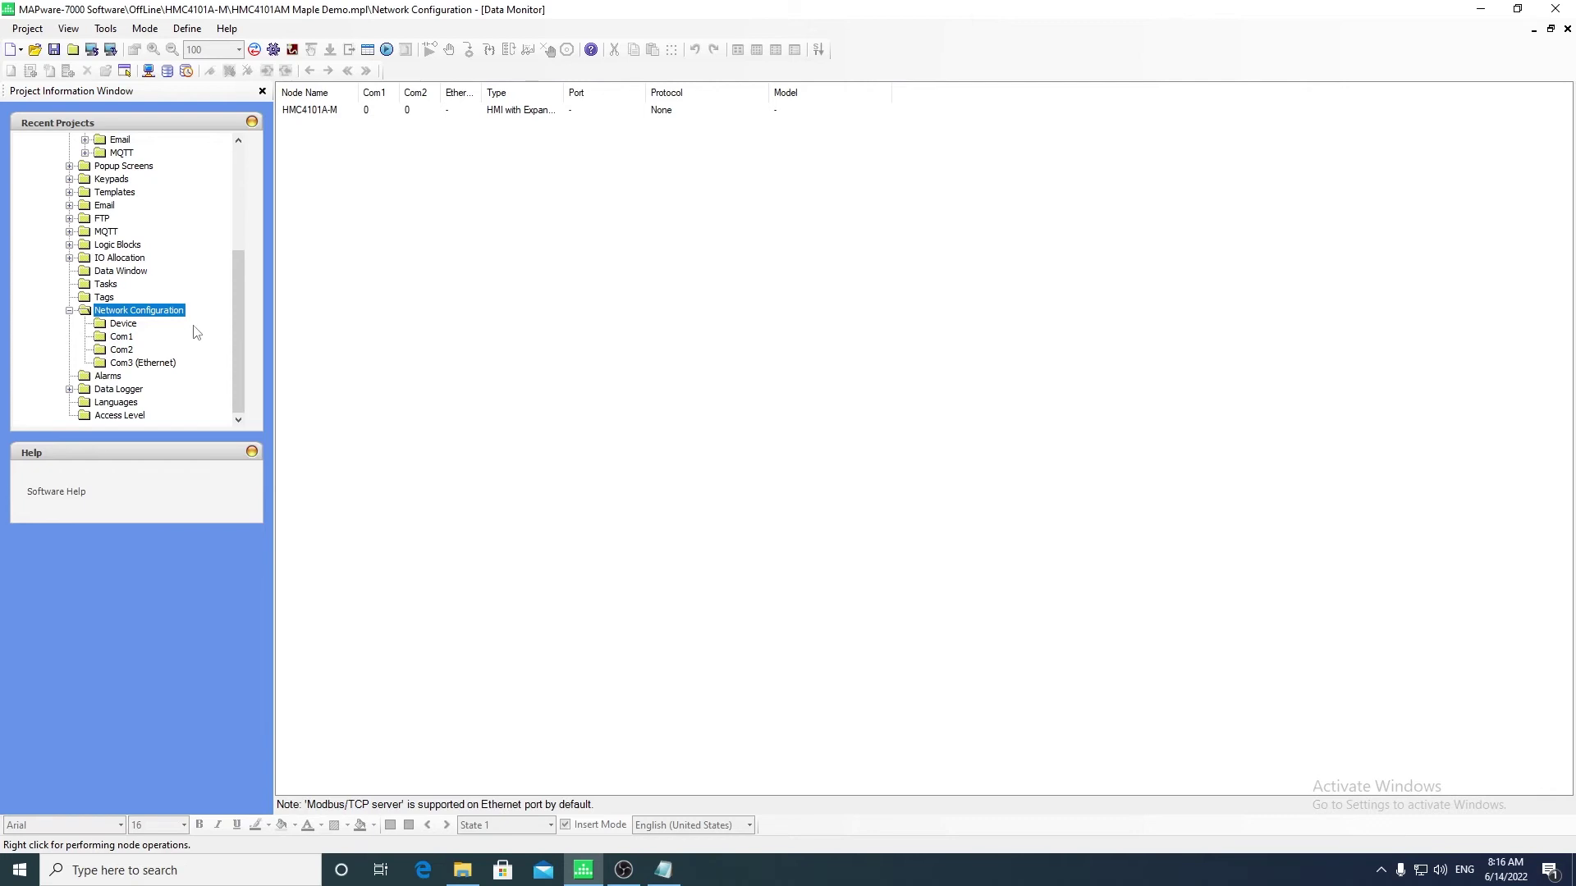
left_click(144, 336)
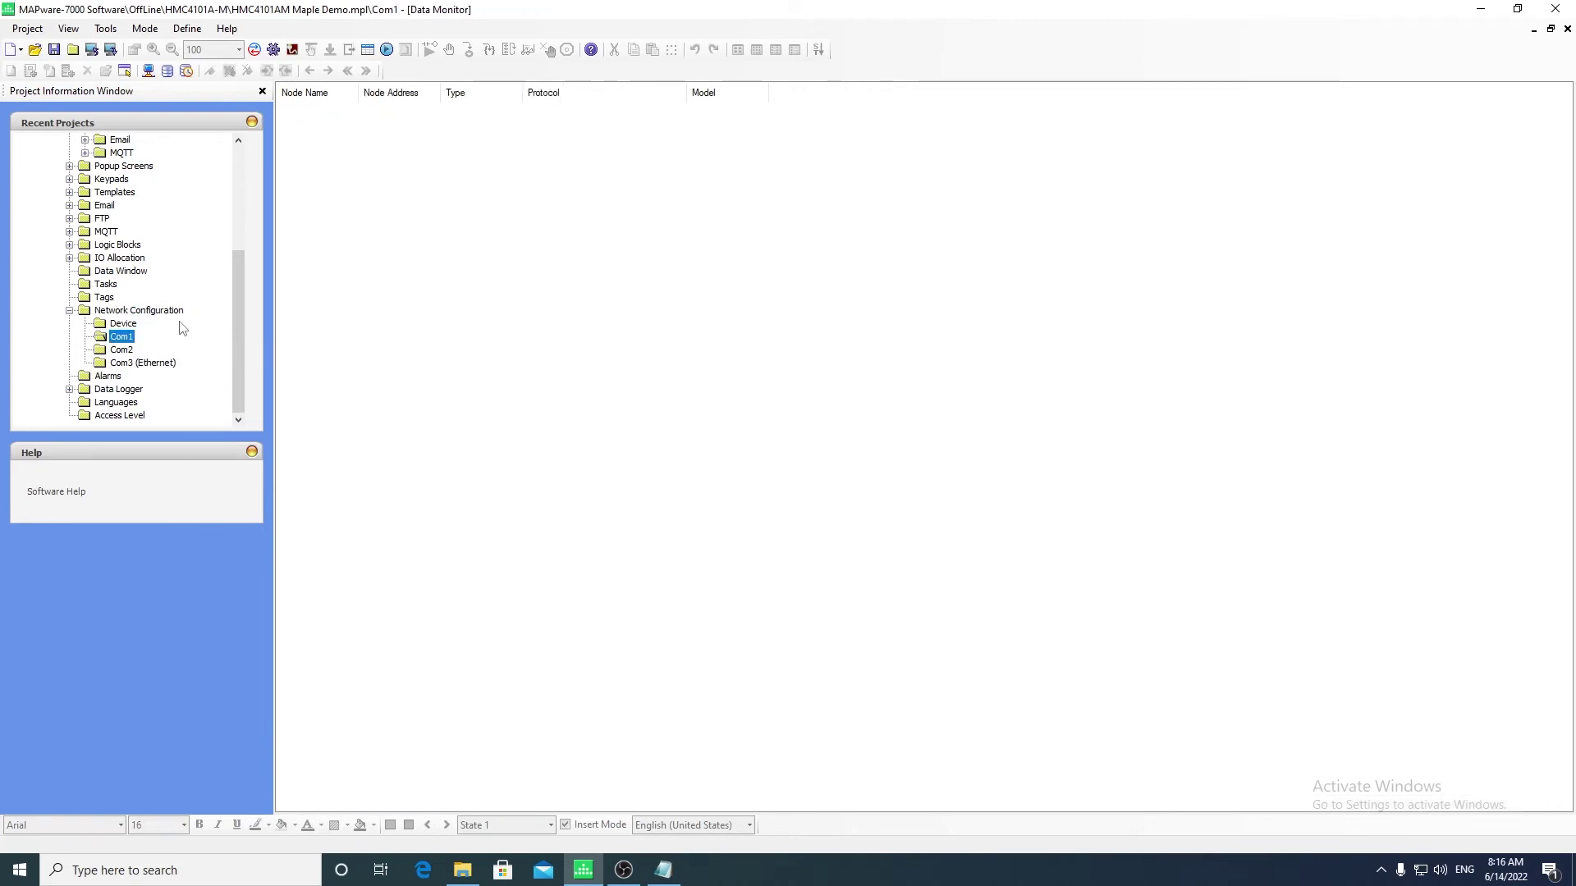
left_click(163, 365)
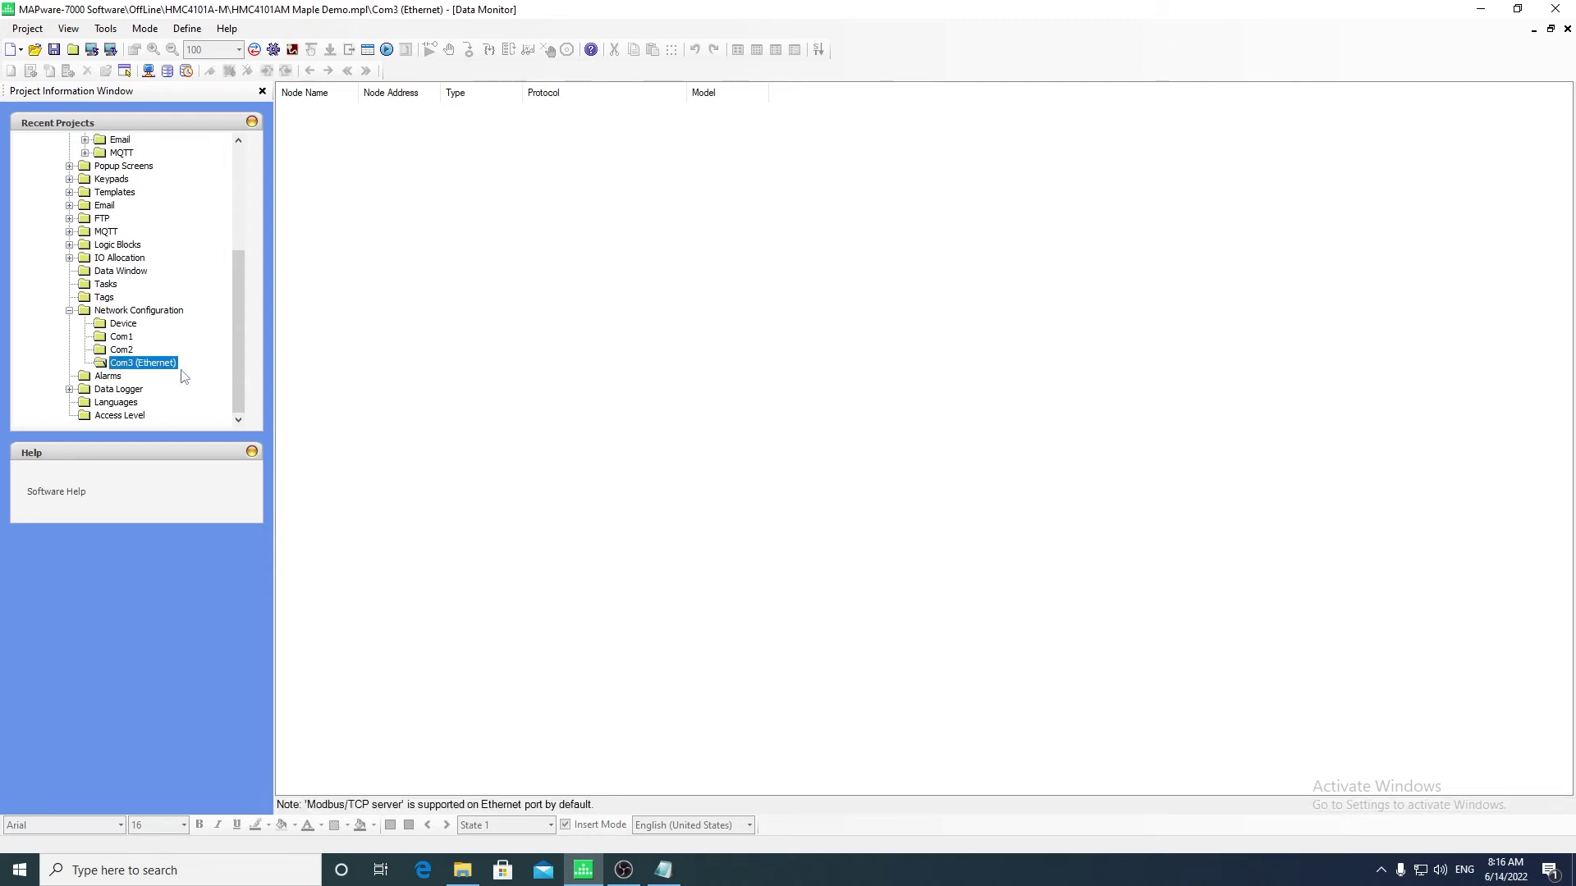
Step: Start defining a new Com1 node and show its list of protocol drivers
right_click(115, 337)
key("Escape")
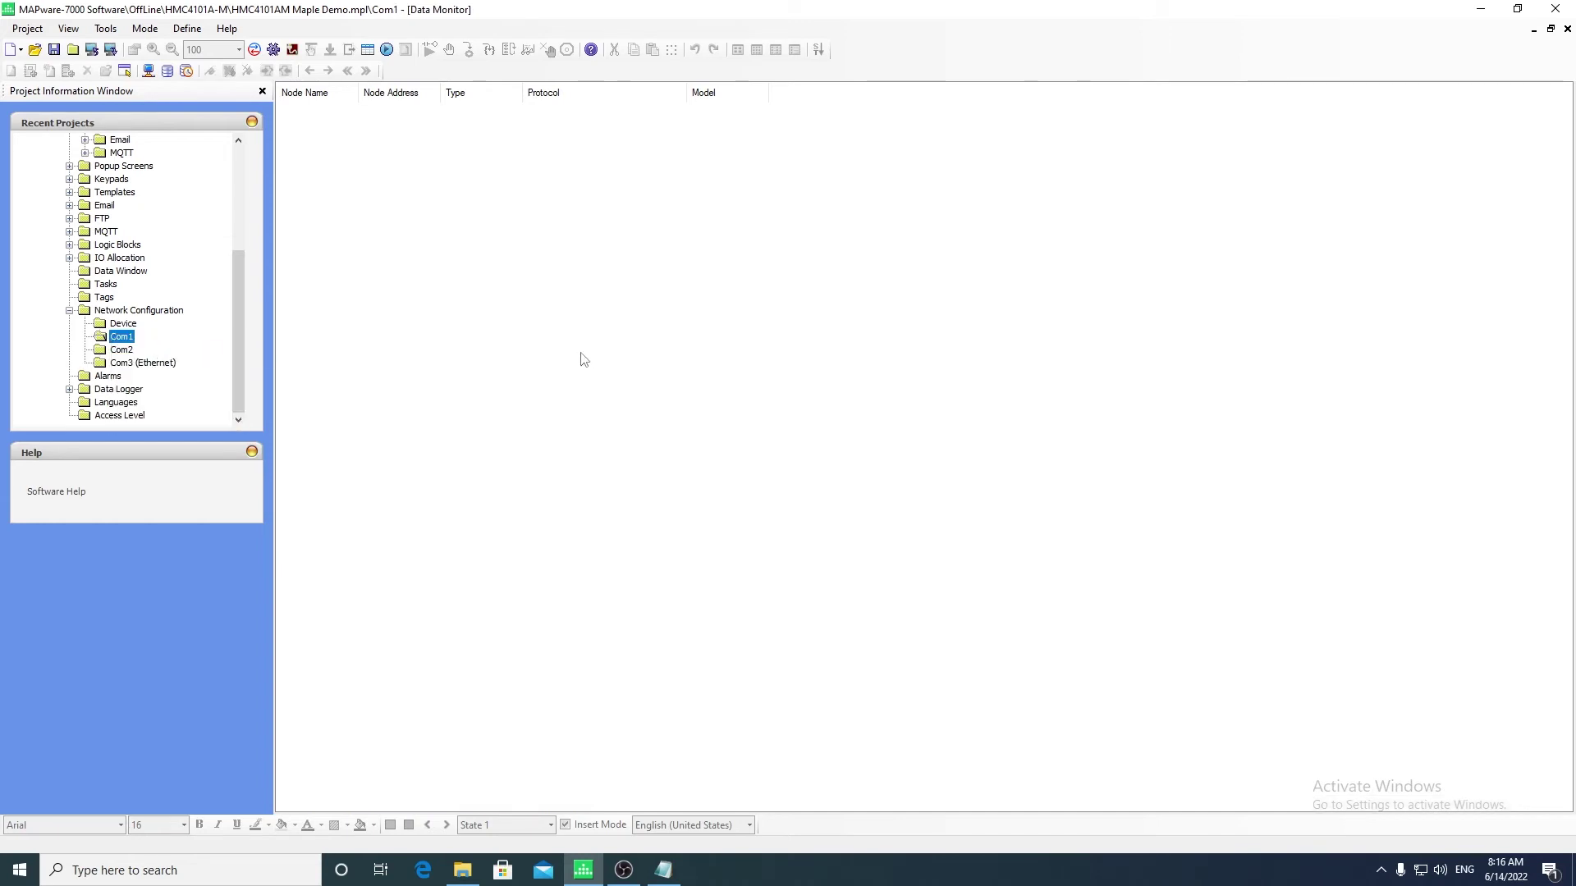
double_click(591, 357)
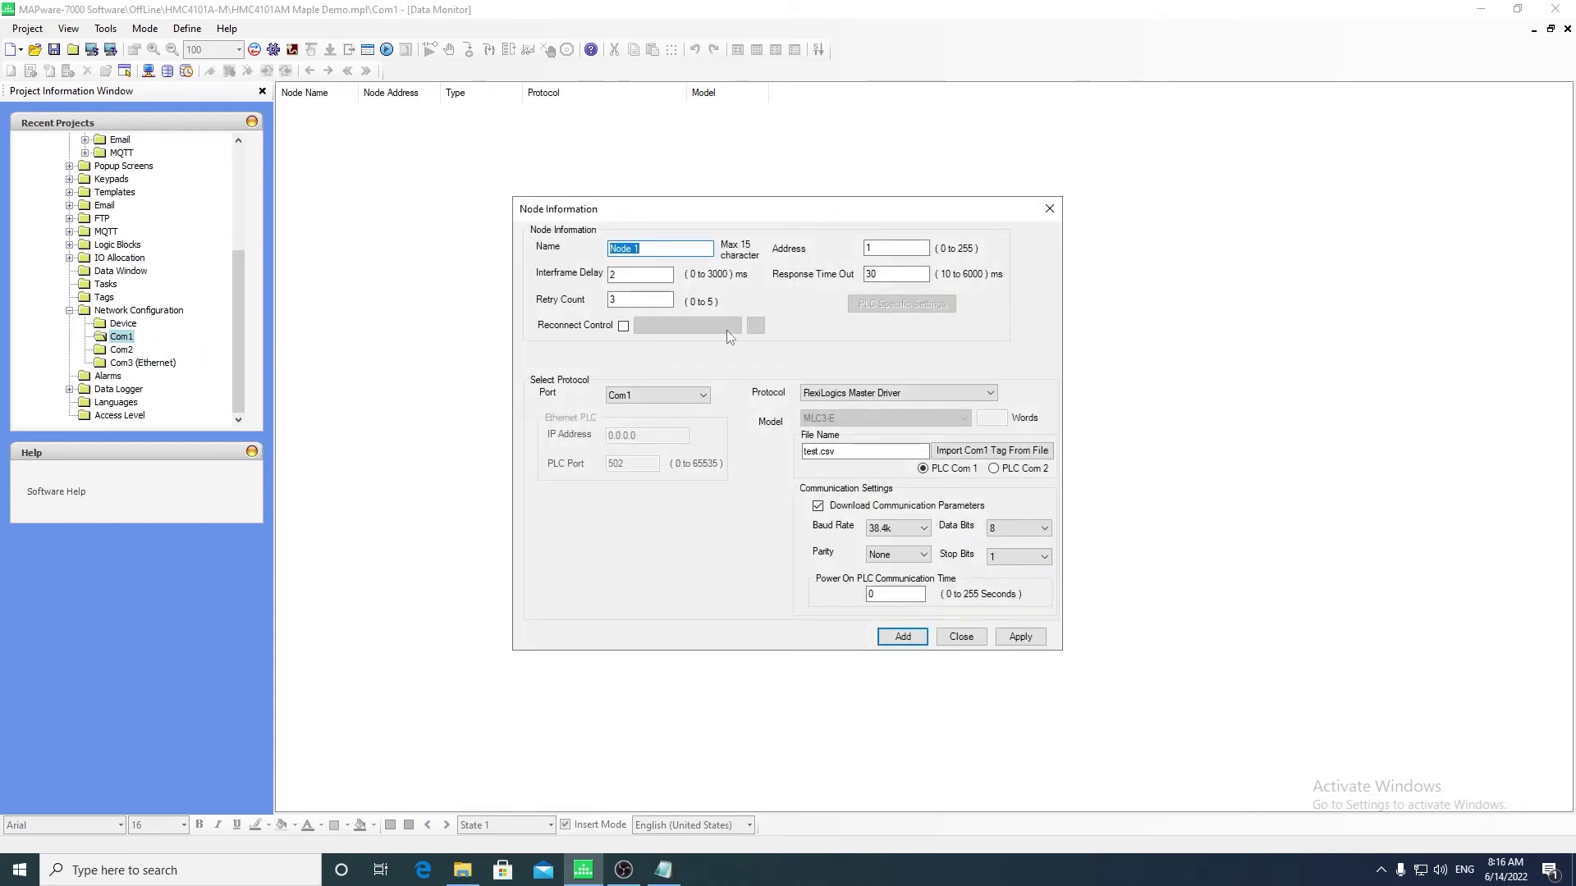
left_click(893, 395)
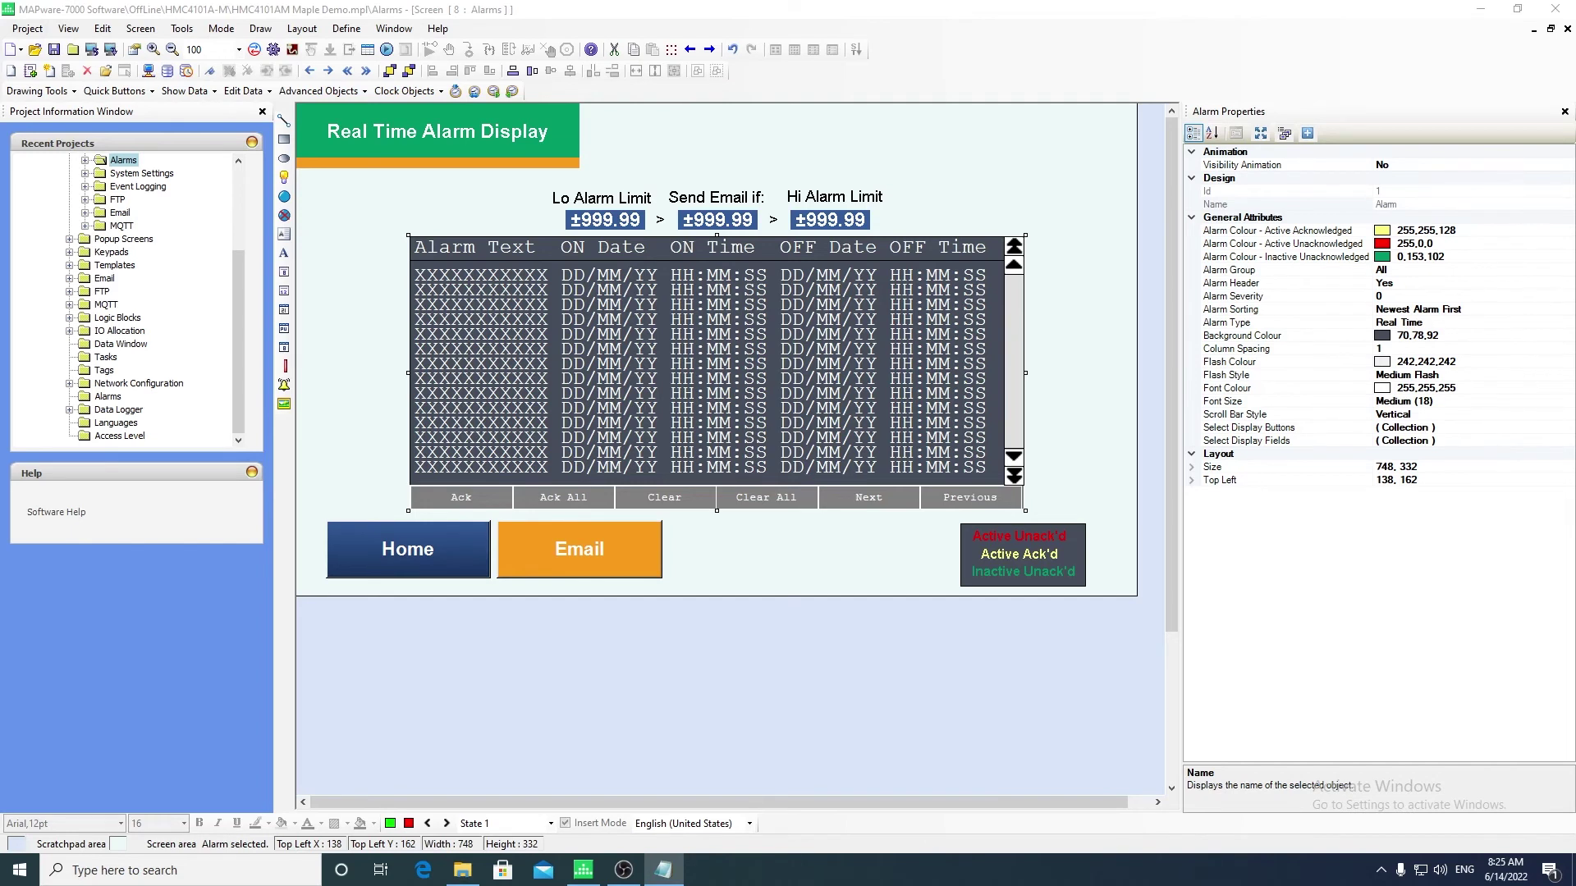
Step: Keep alarm 1 compared against Alarm_Lo_Temp_F and have it send Email1 when the alarm occurs
left_click(868, 414)
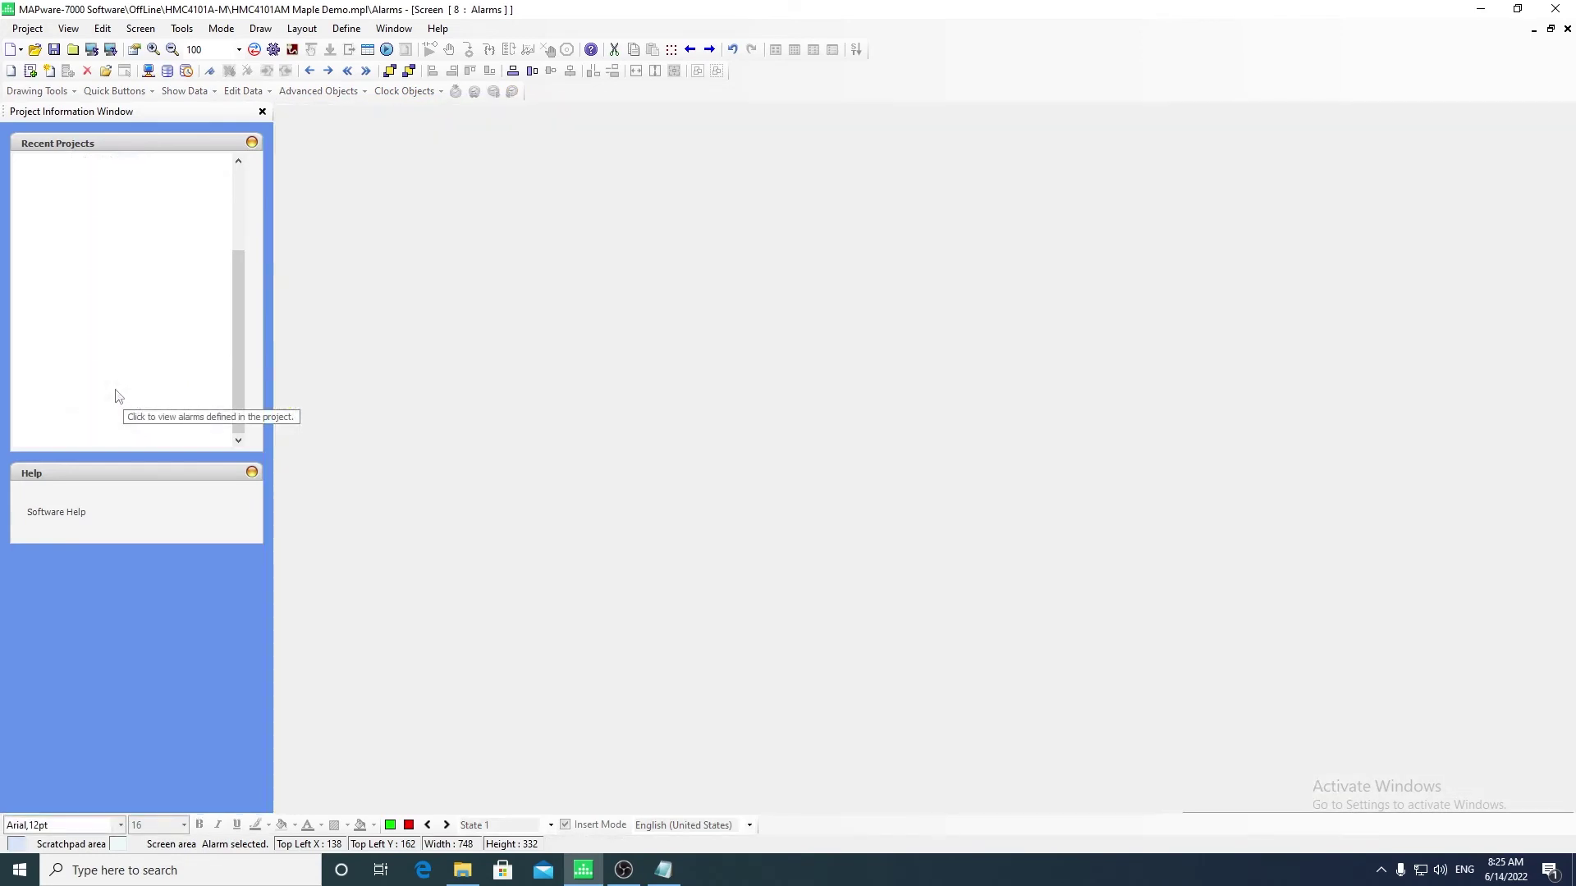
double_click(108, 396)
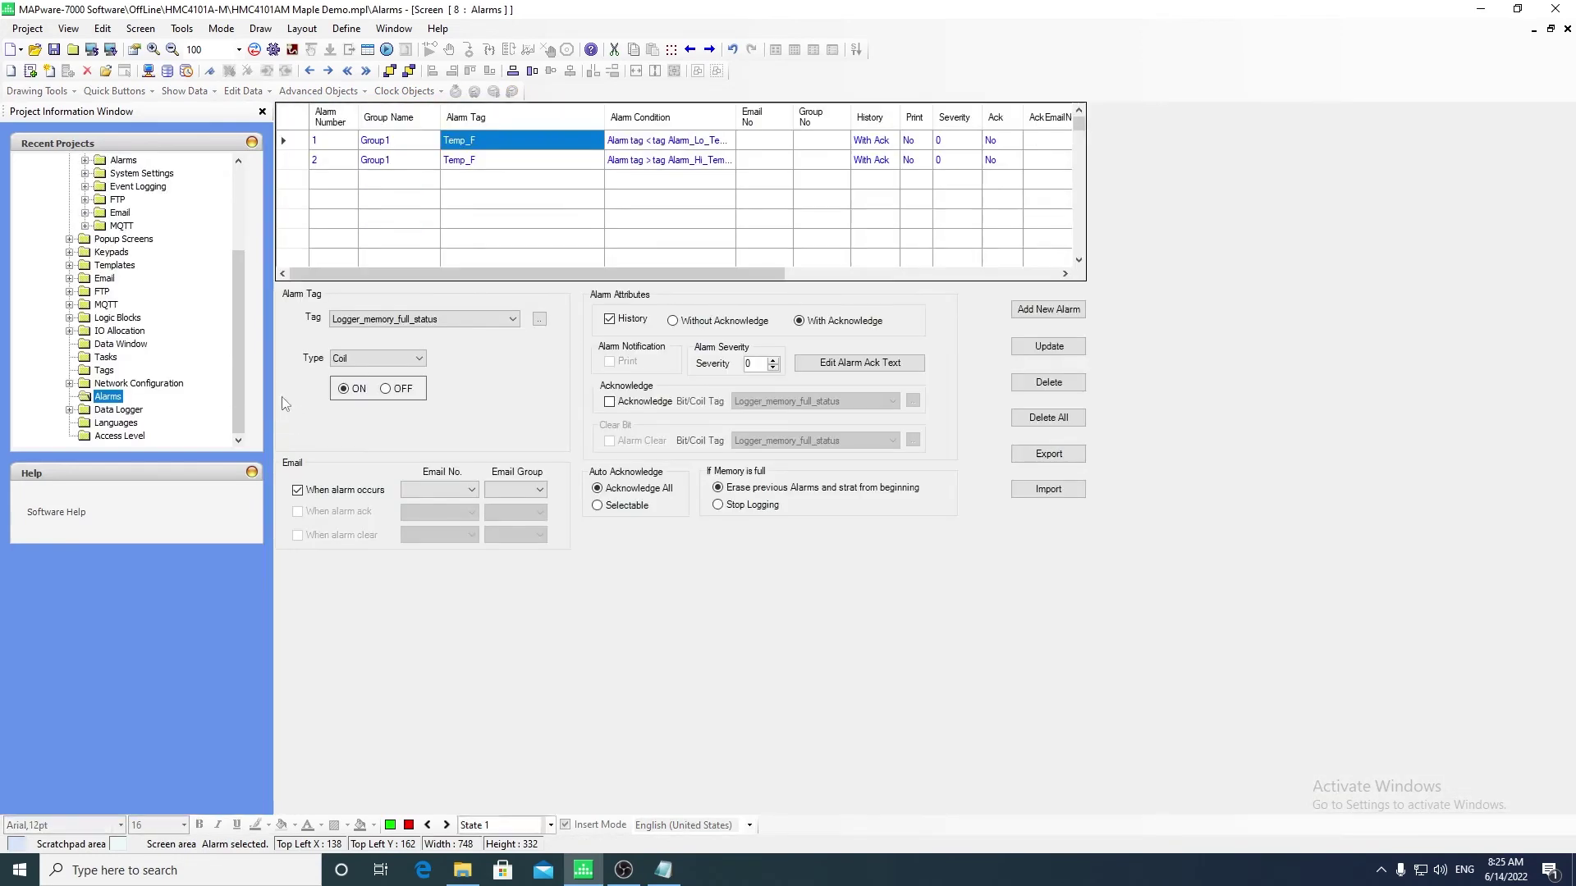
left_click(495, 142)
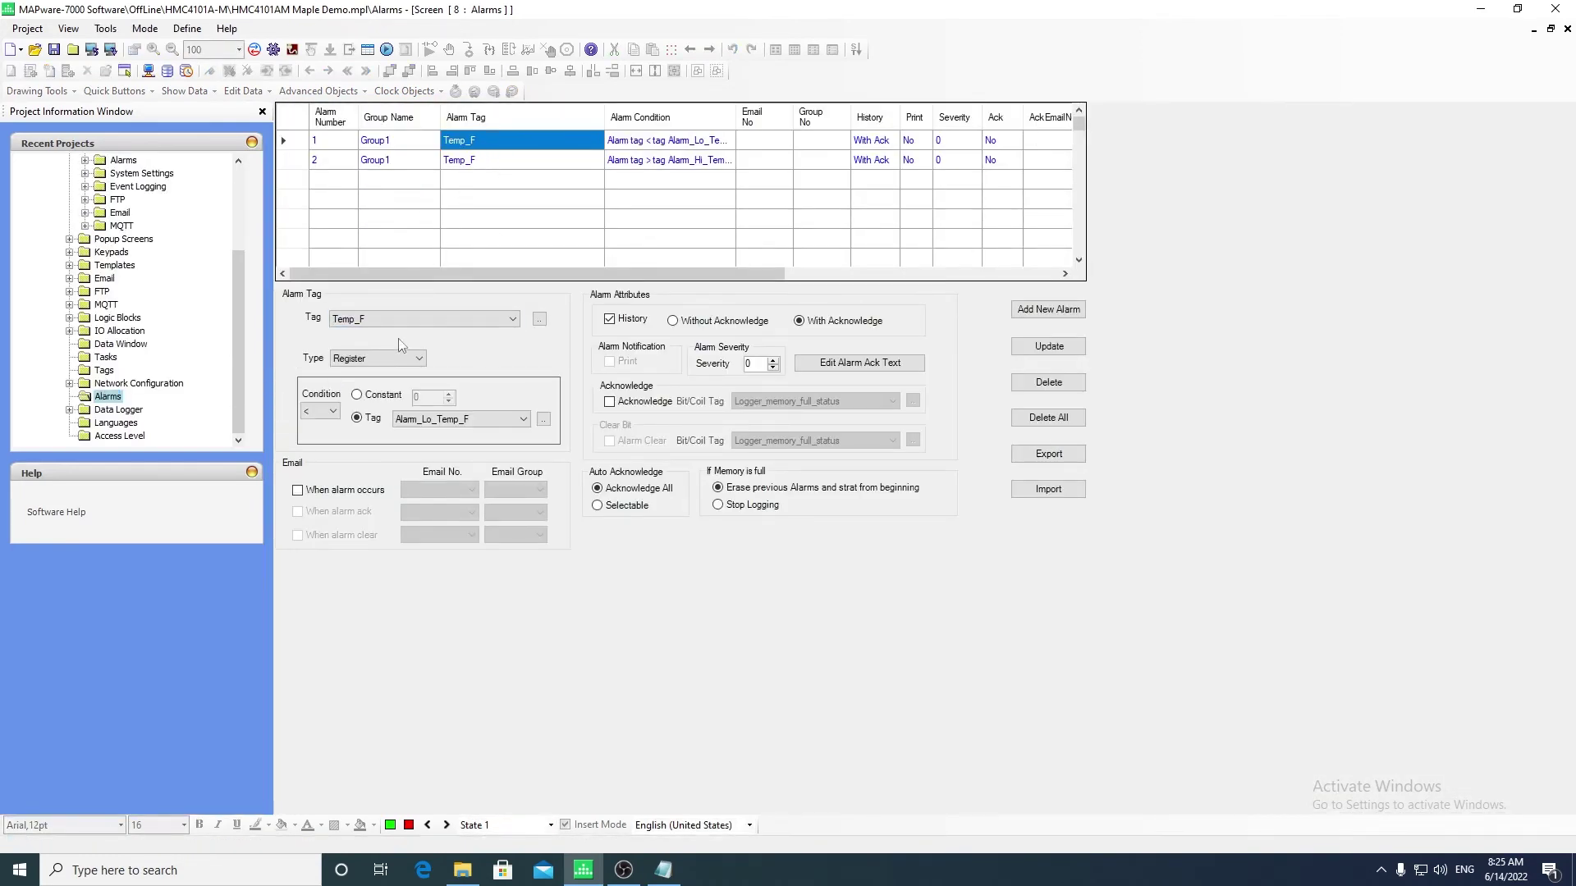
left_click(380, 397)
left_click(370, 418)
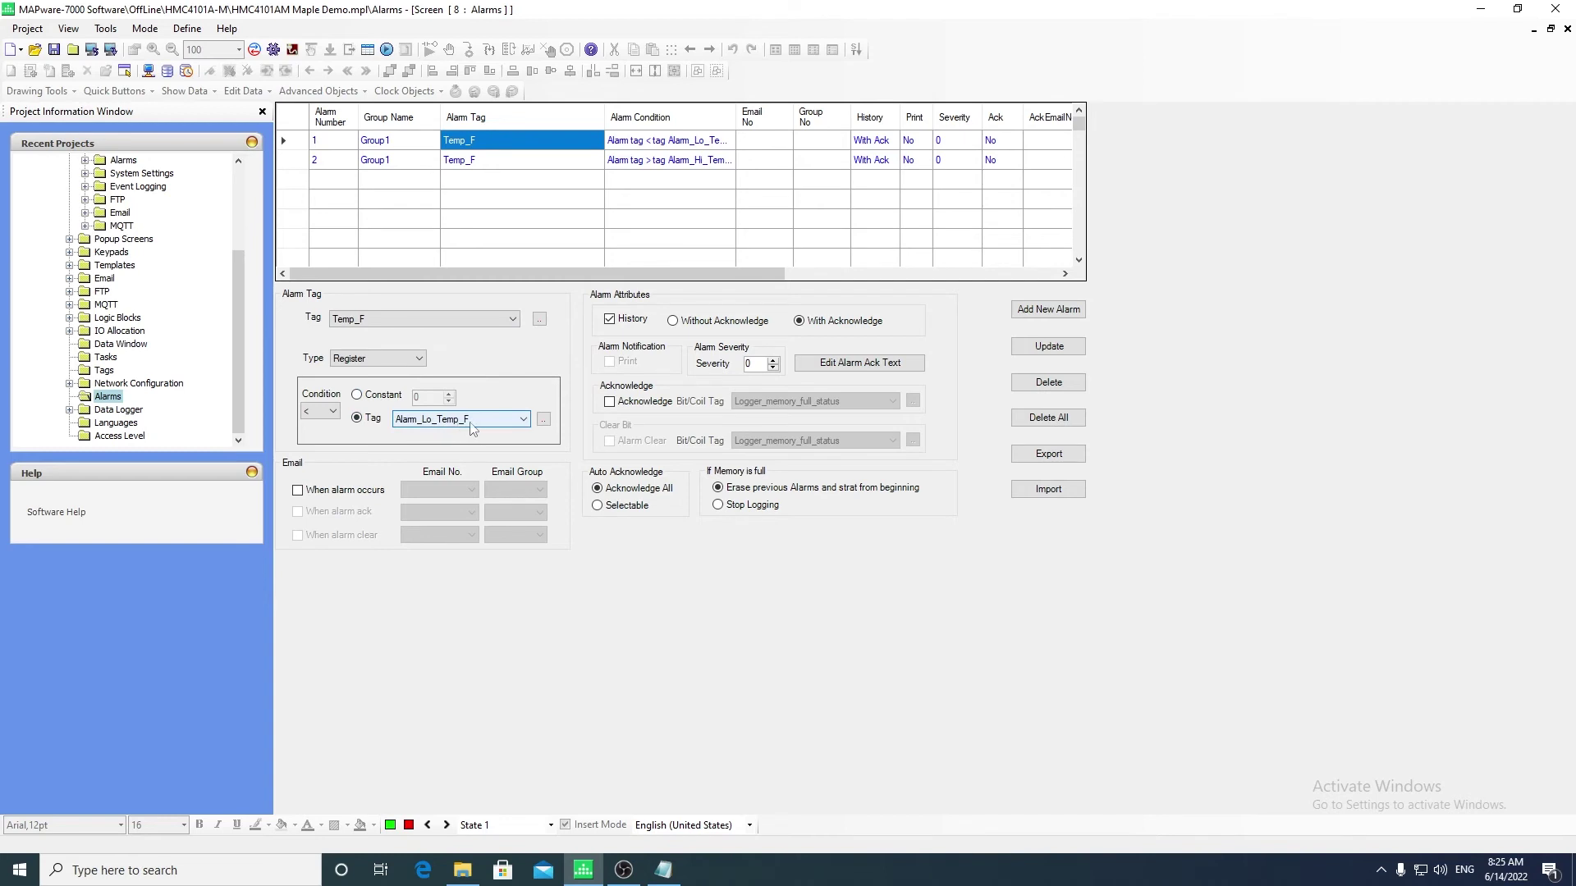
left_click(316, 493)
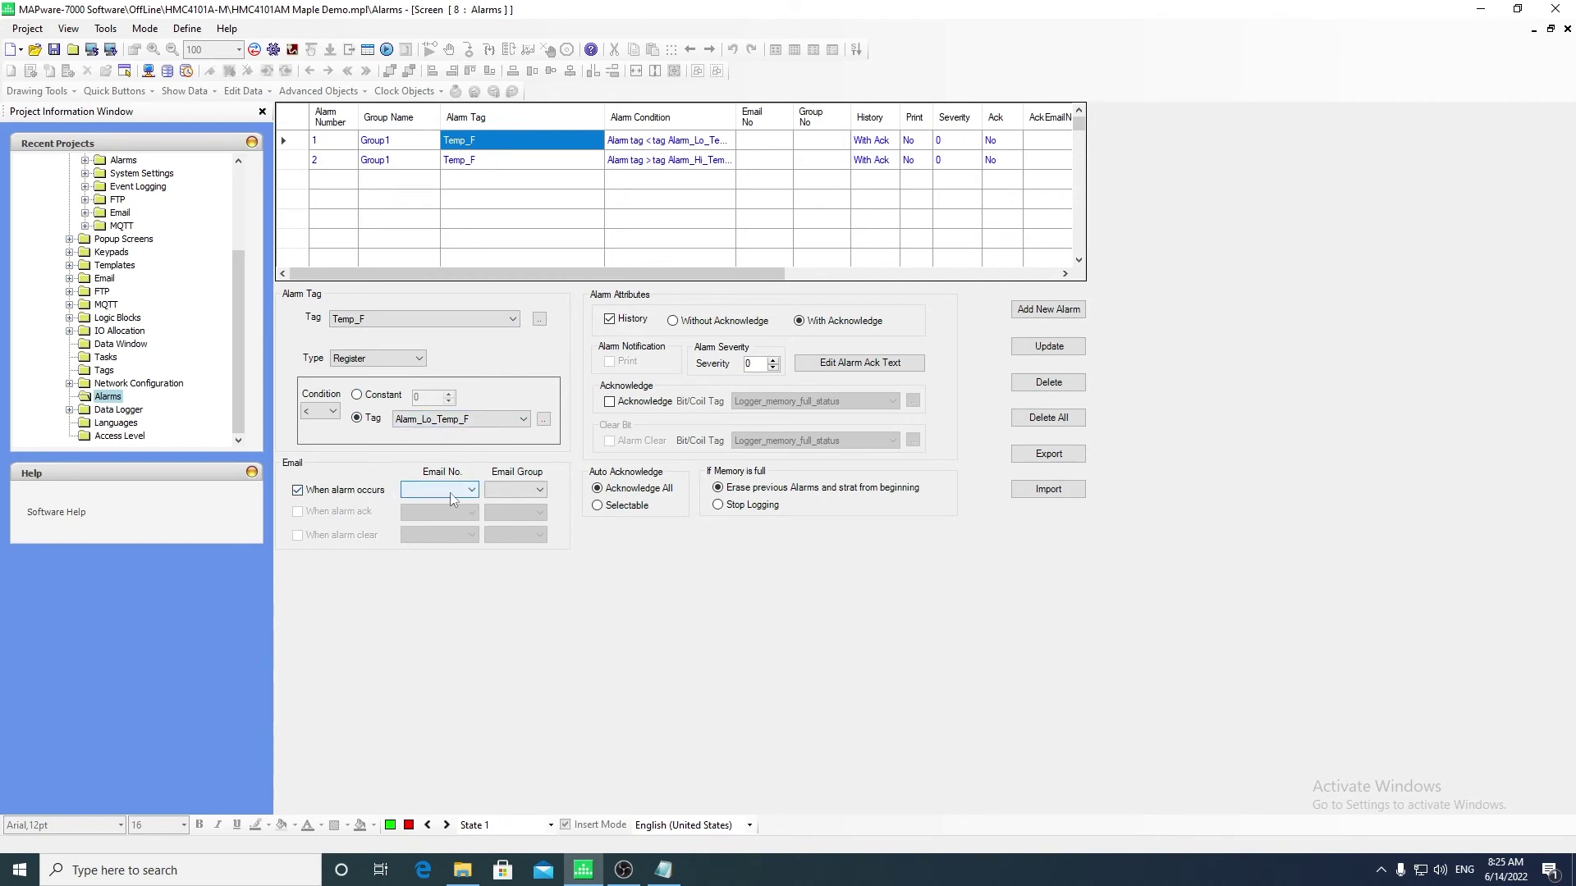
left_click(450, 490)
left_click(471, 504)
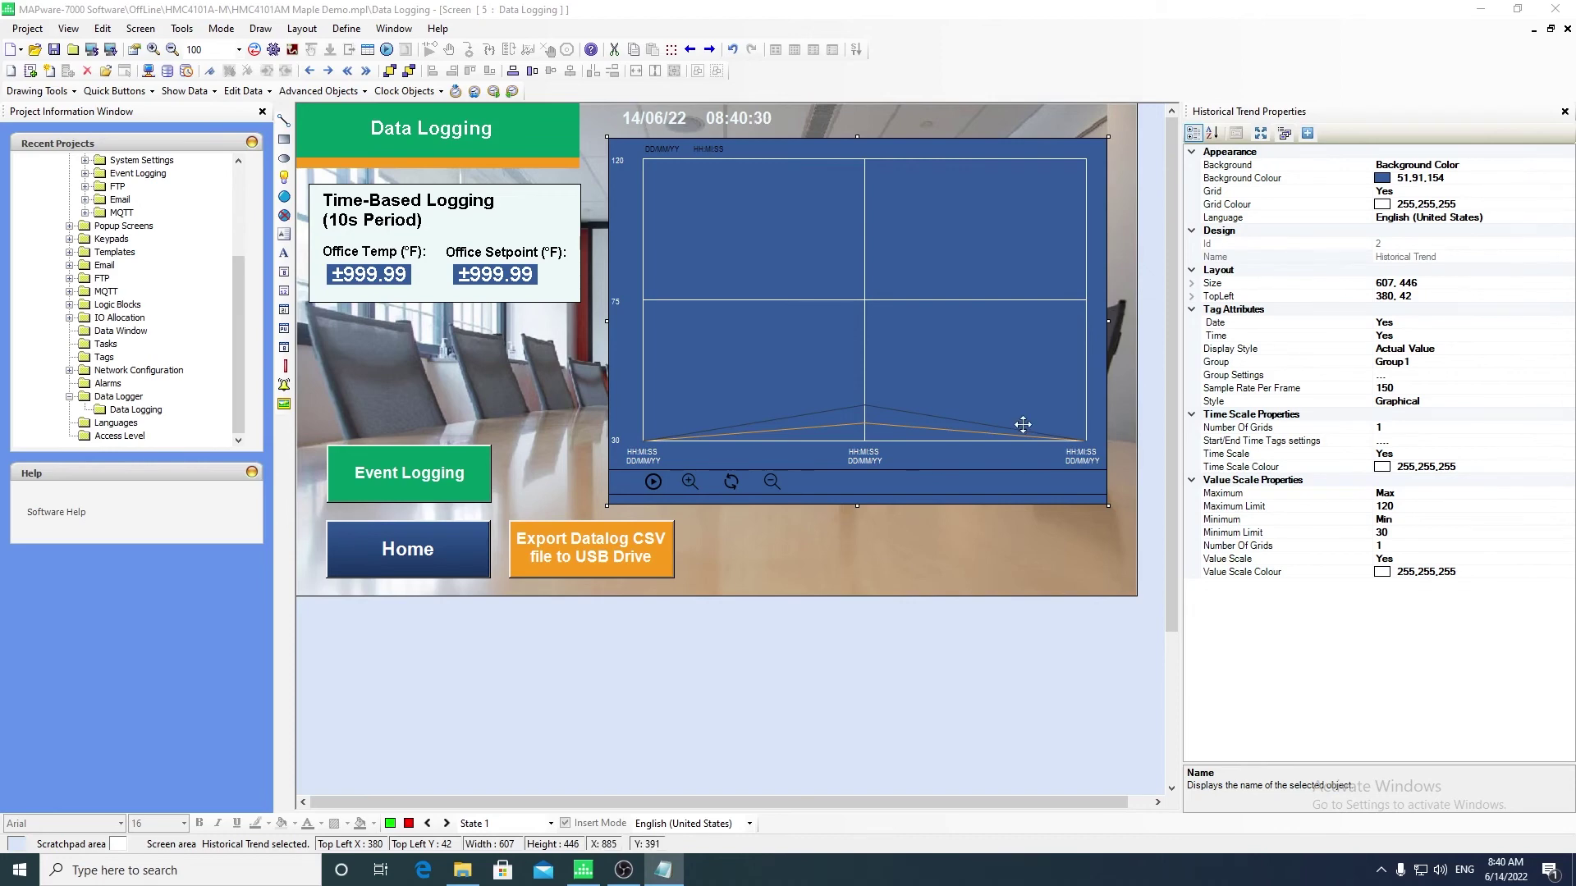
Step: In Data Logging, keep USB Stick as the logging storage
double_click(136, 409)
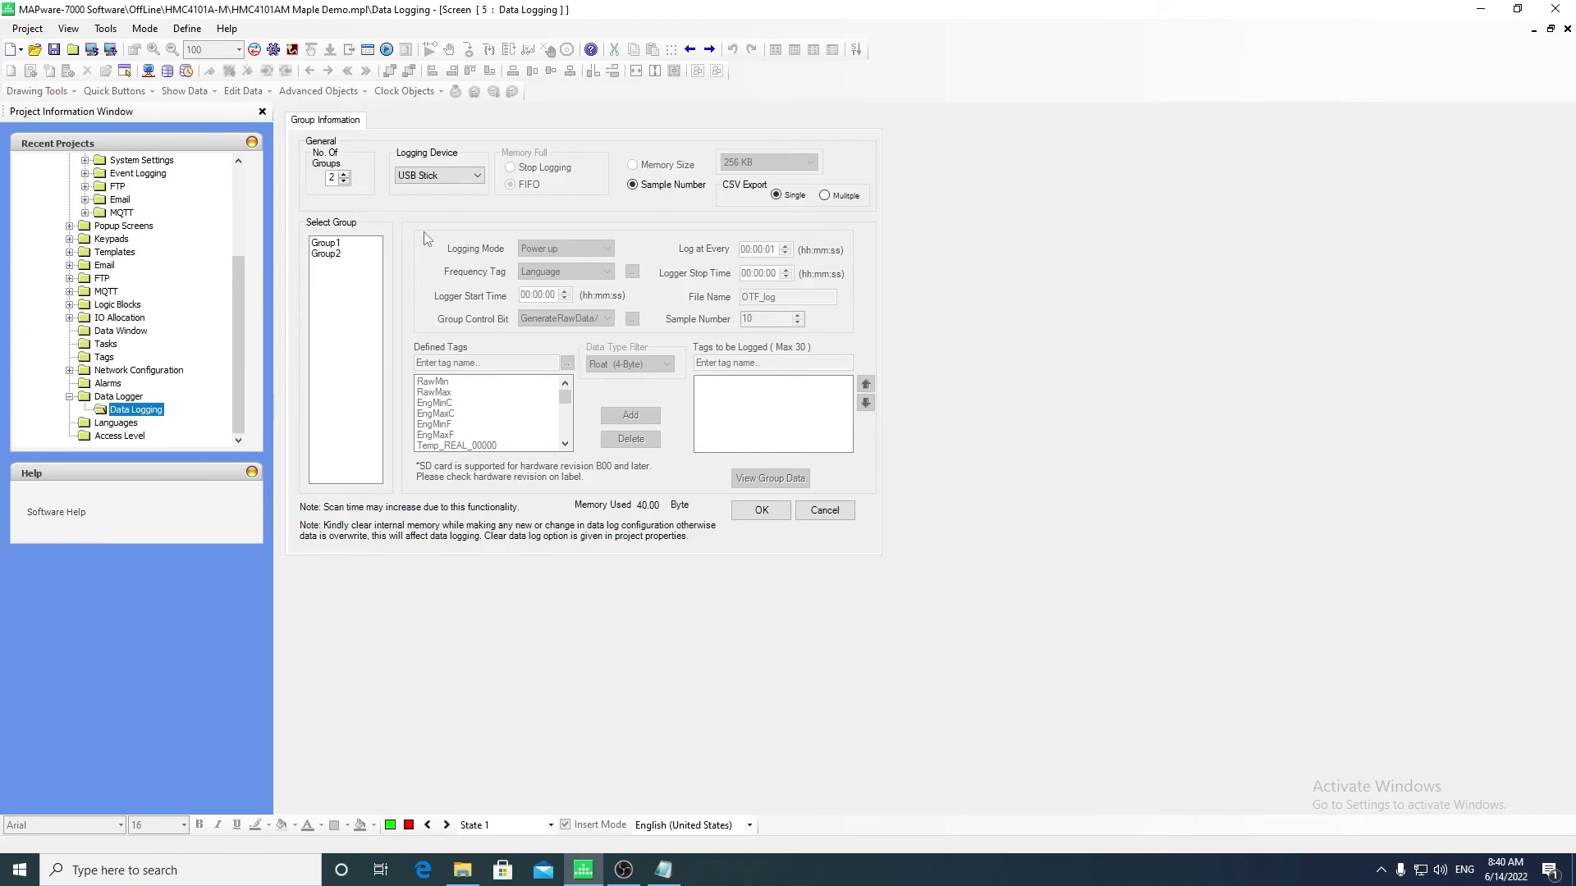
left_click(455, 176)
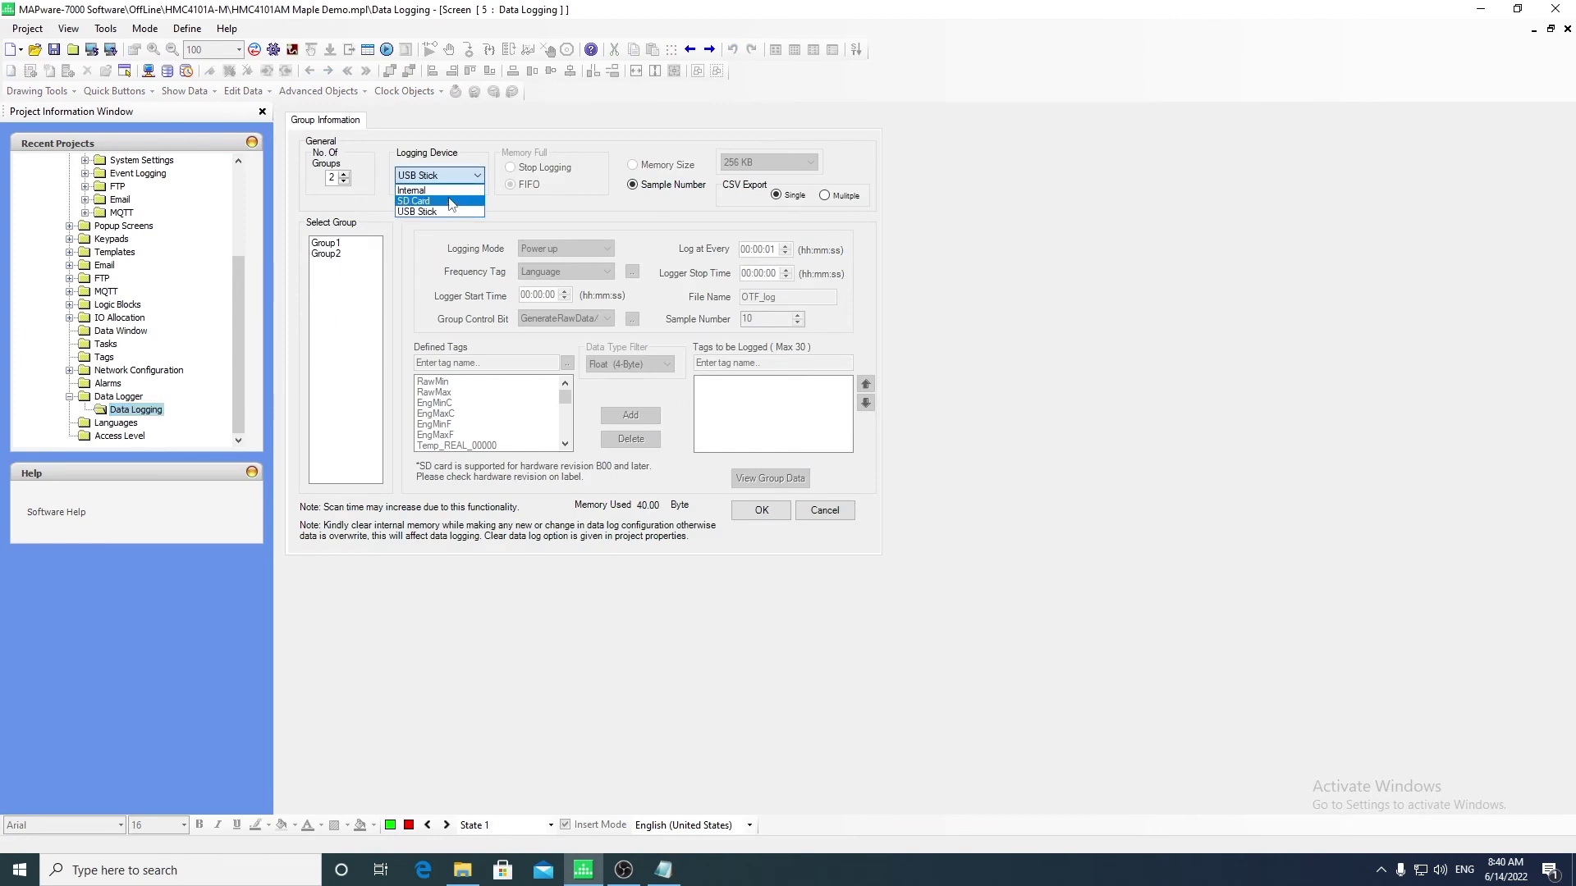
left_click(431, 261)
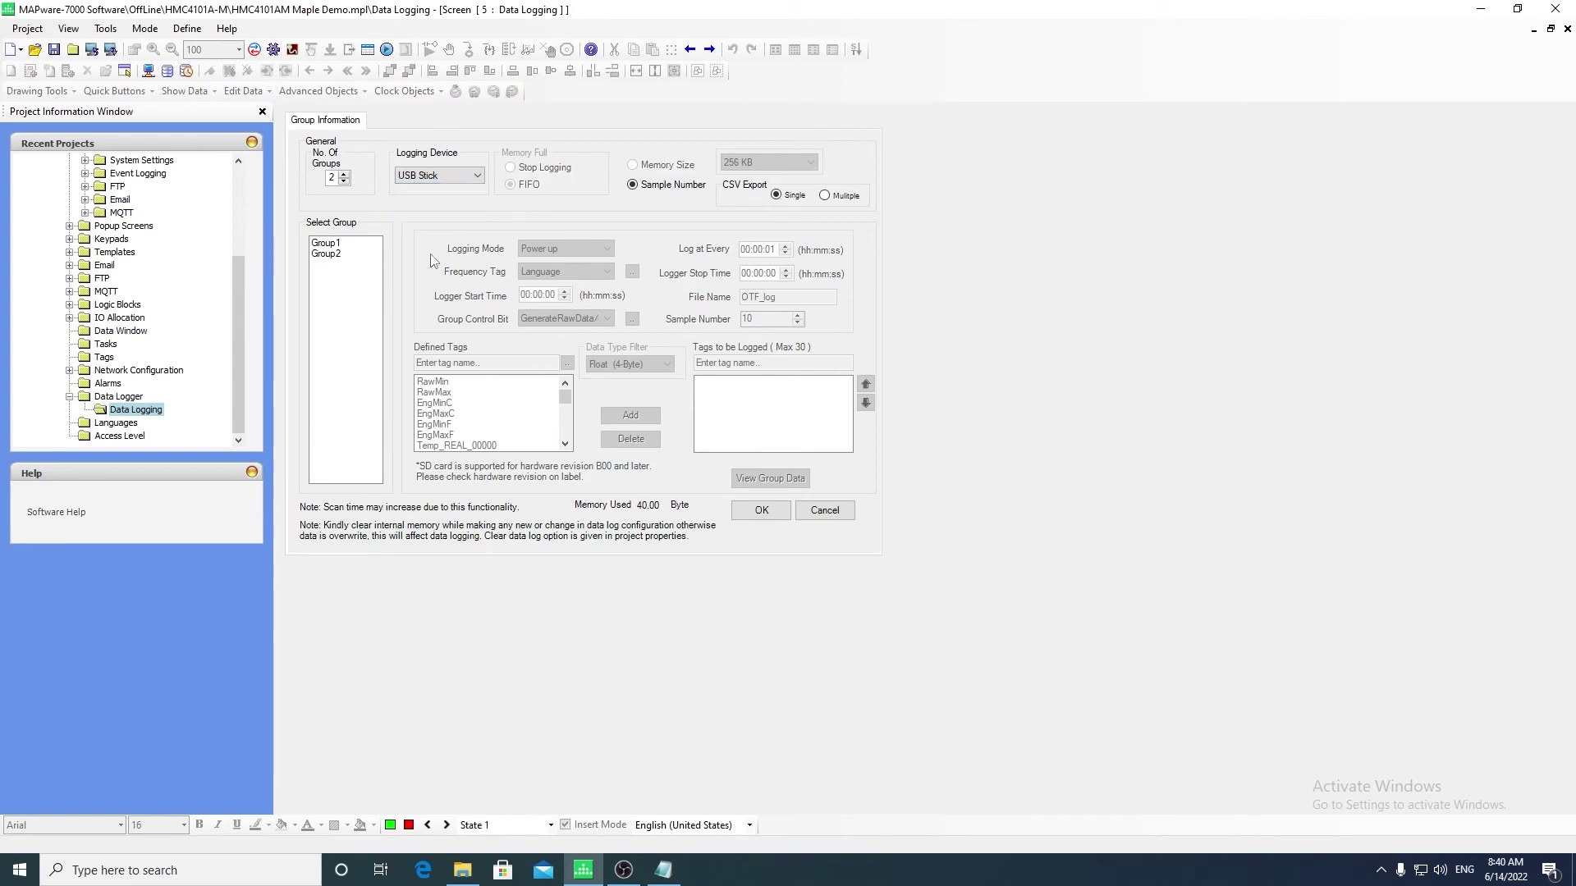
Step: Set Group1's logging mode to Event based and add RawMin to its logged tags
left_click(328, 243)
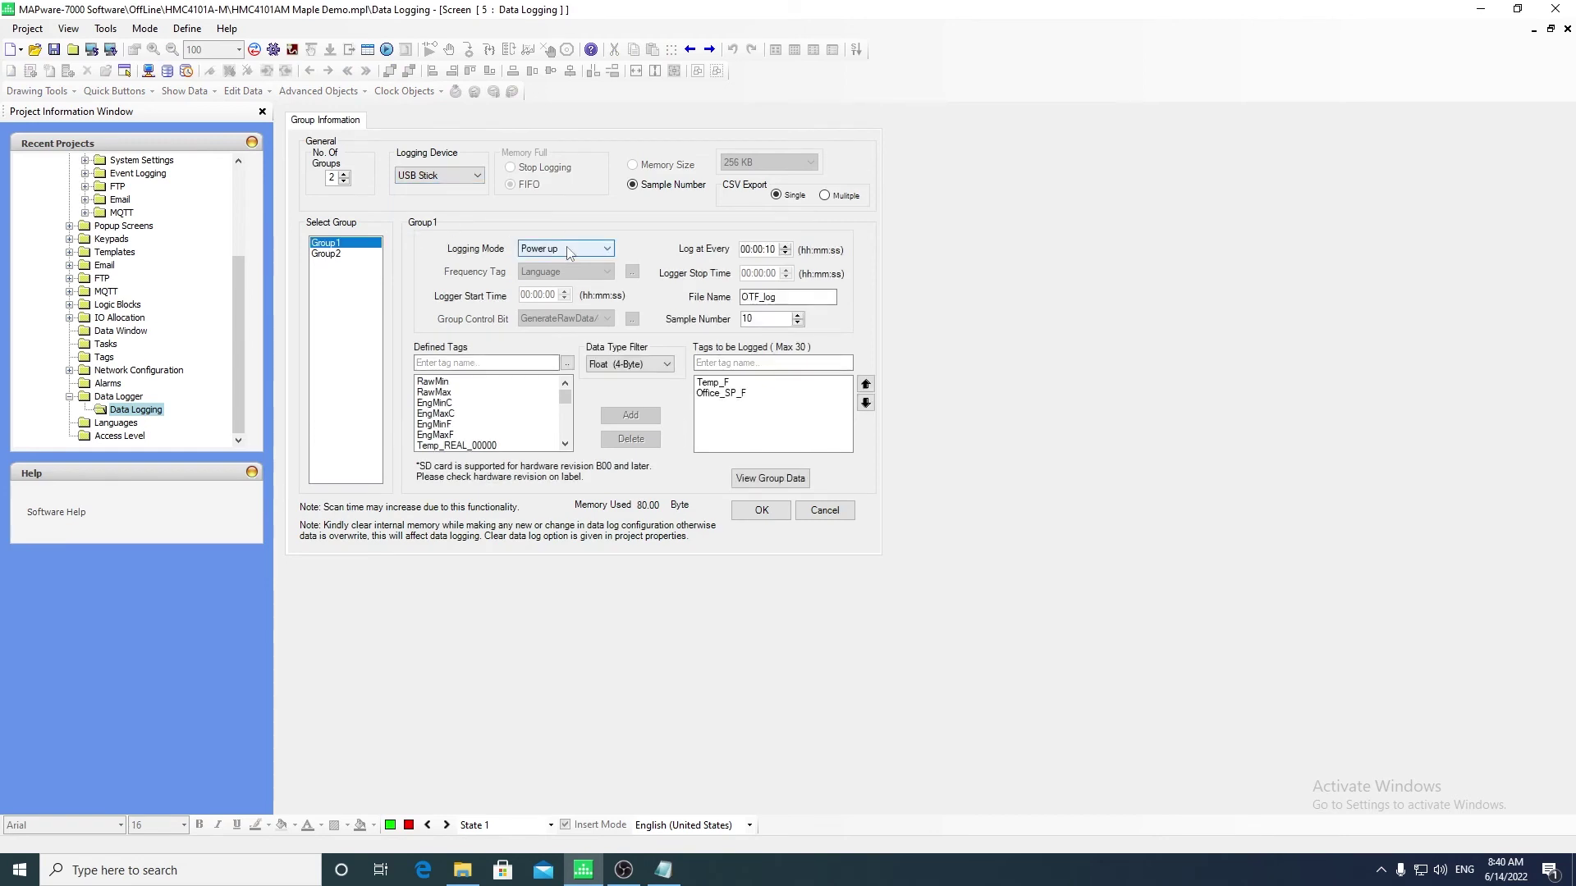
left_click(570, 252)
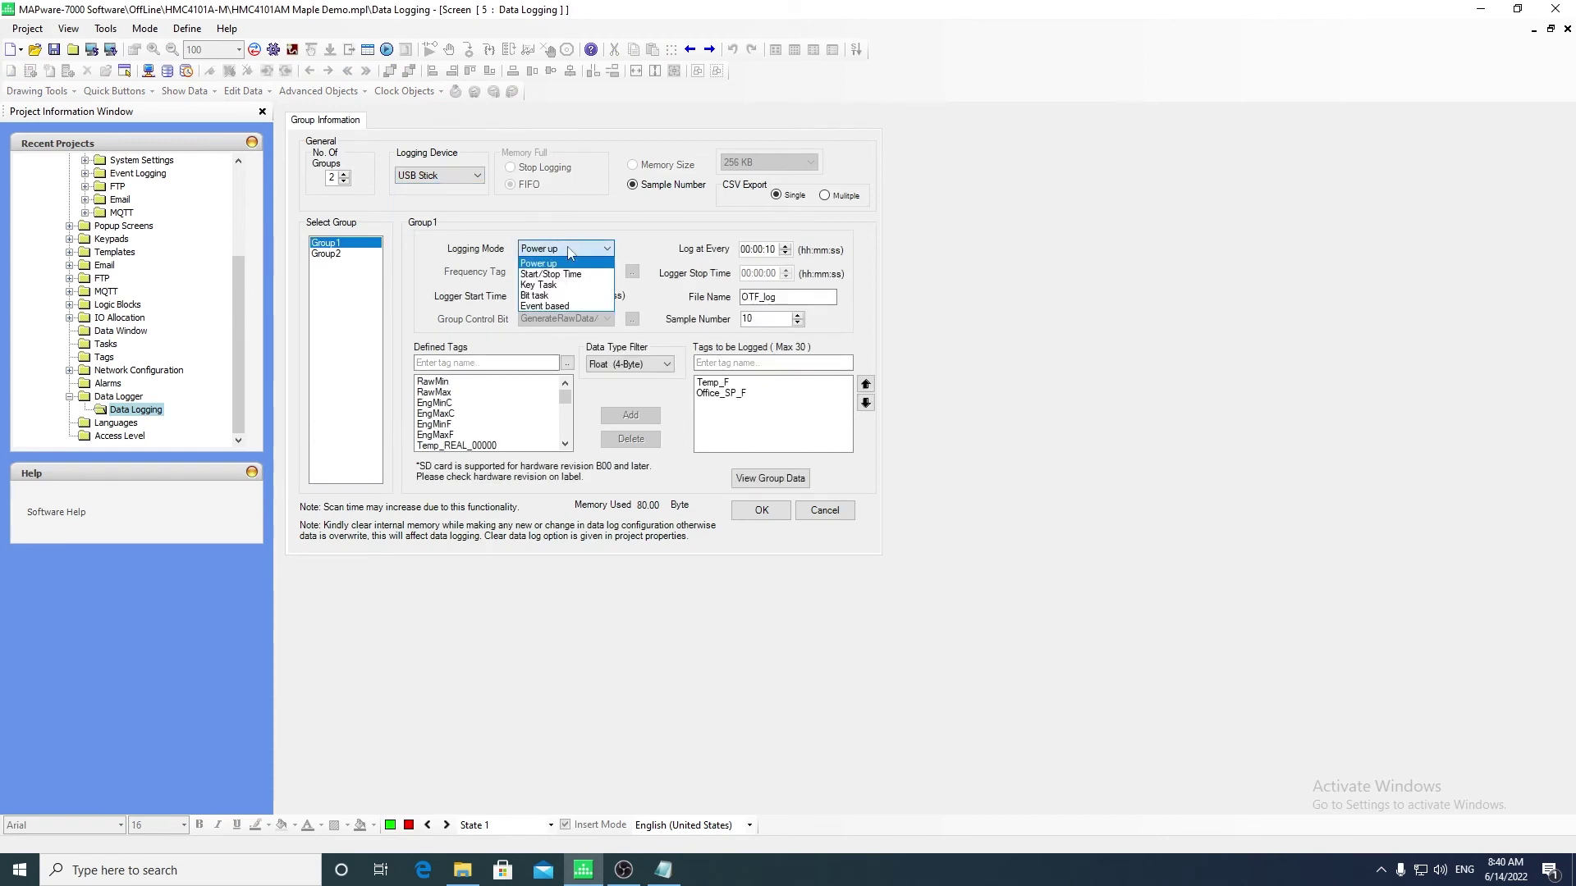
left_click(589, 306)
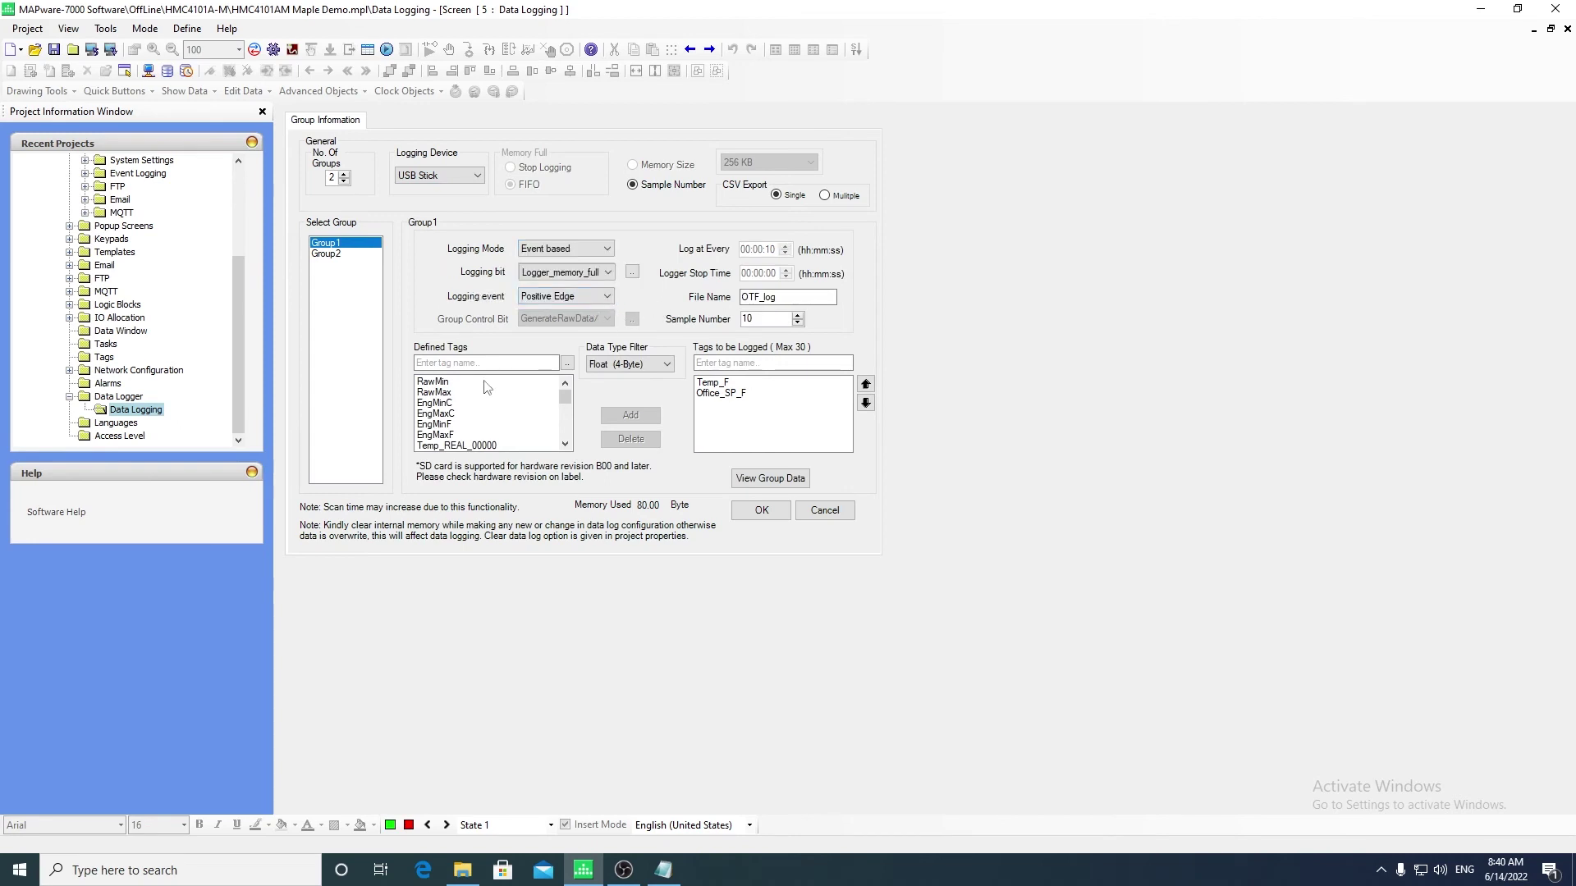
left_click(432, 382)
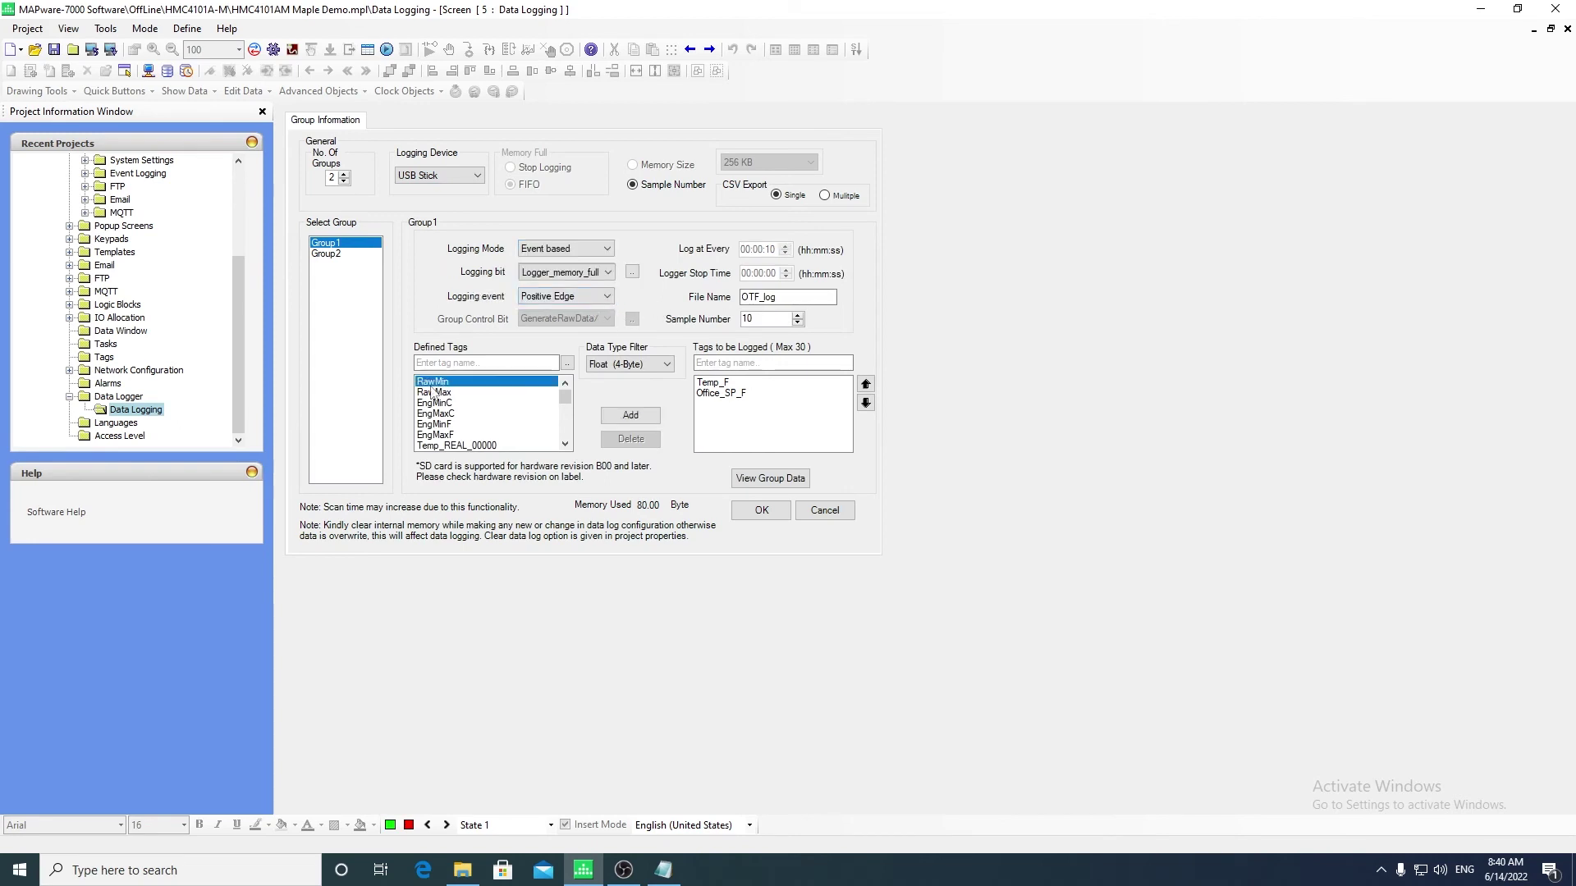
left_click(616, 417)
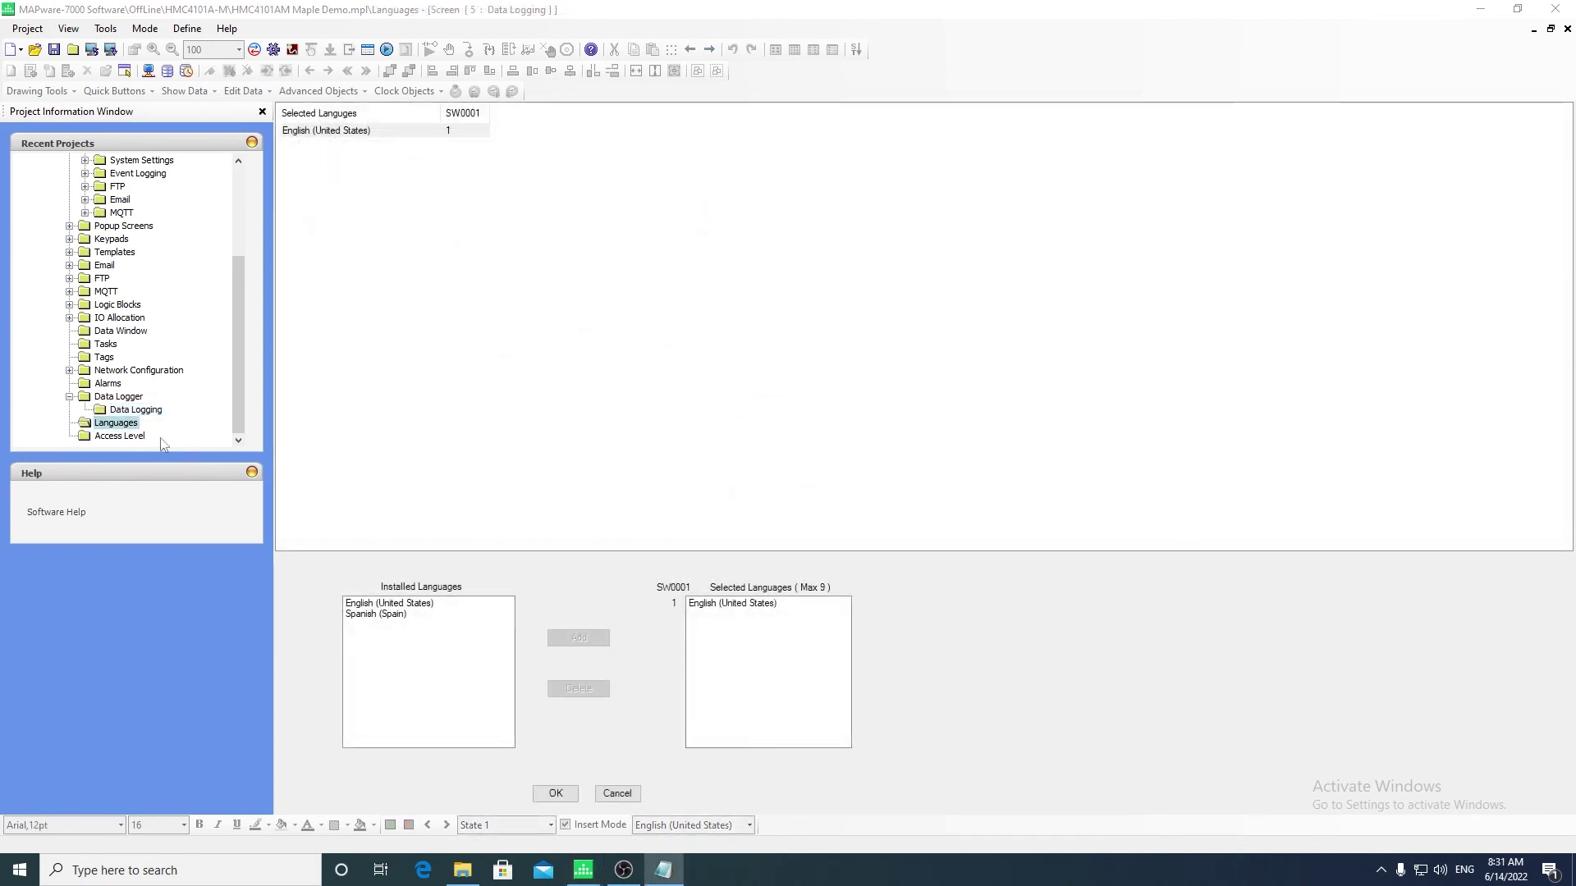
Step: Add Spanish (Spain) from Installed Languages to the selected languages
left_click(404, 617)
left_click(579, 640)
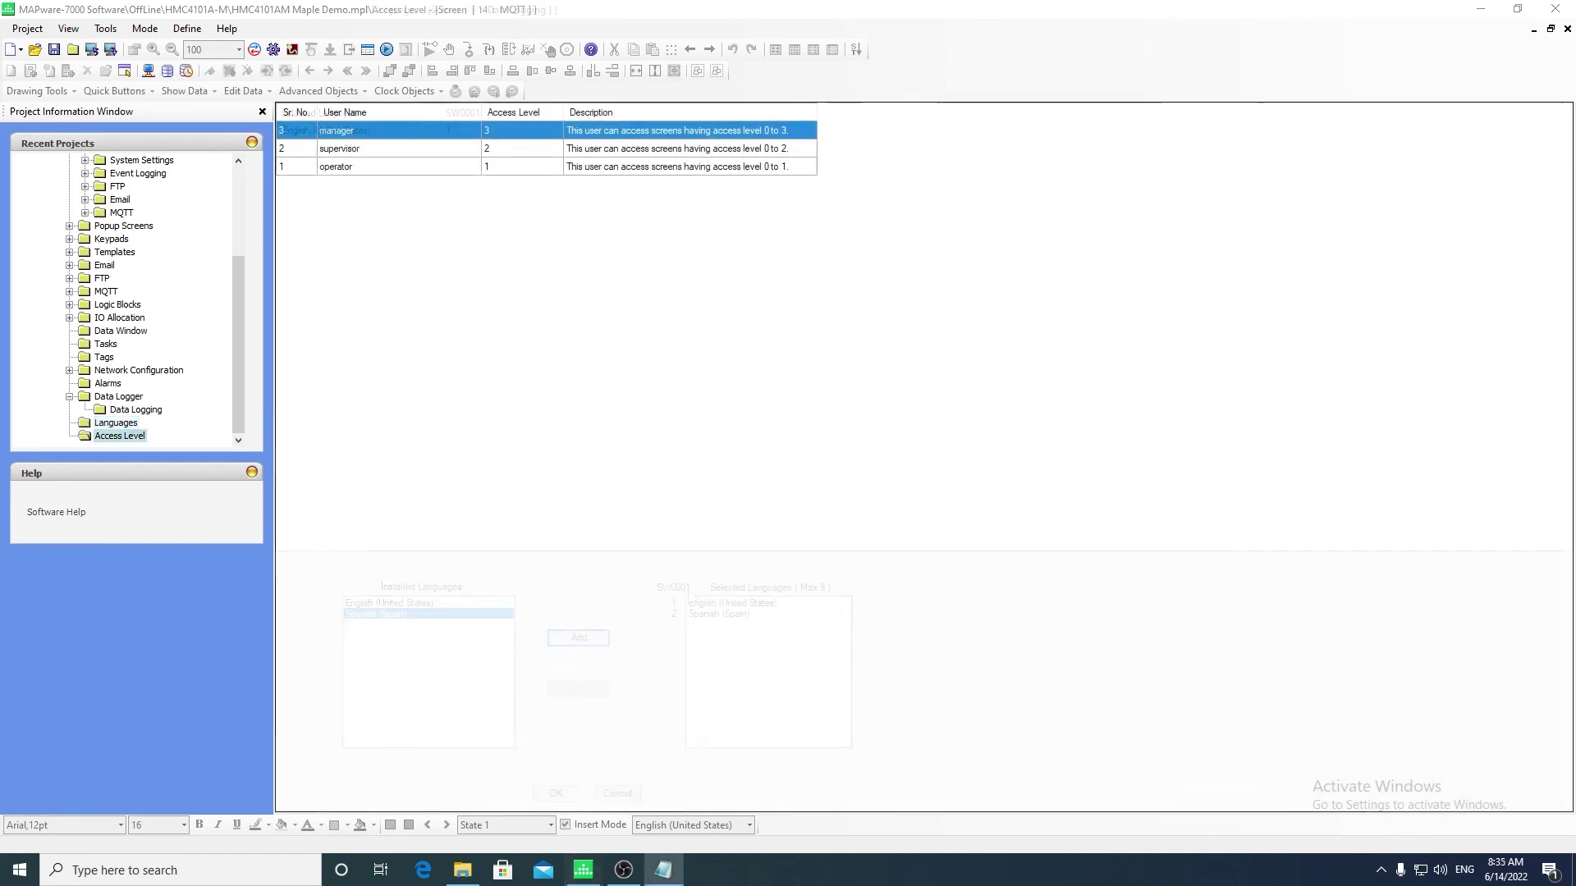
Step: Start adding an access-level user, cancel the Create User dialog, and open the MQTT base screen
left_click(164, 446)
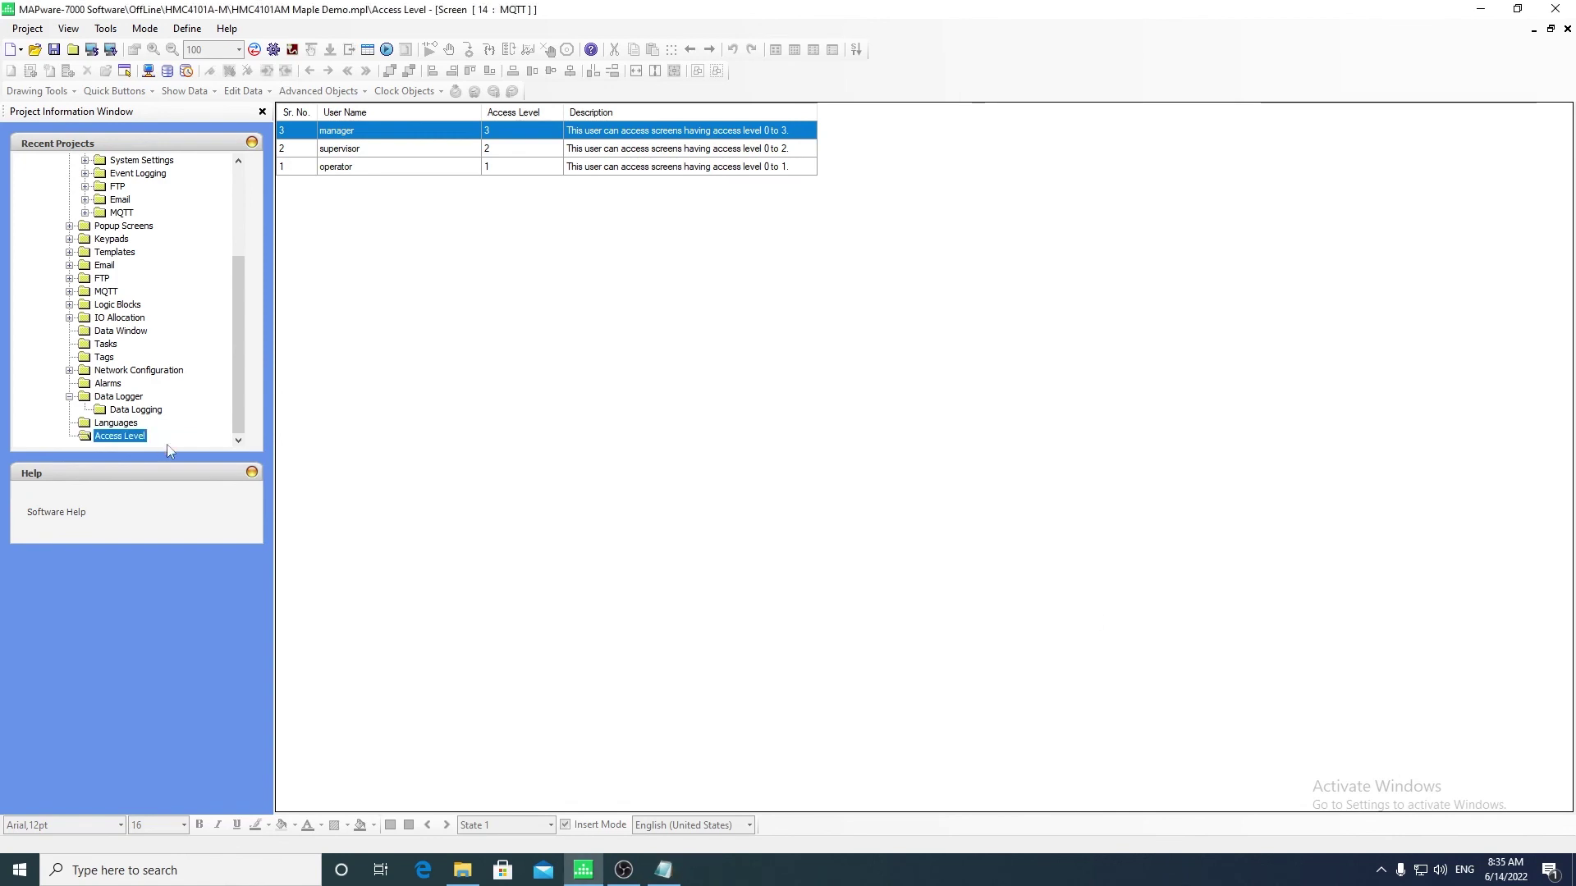
right_click(166, 445)
left_click(185, 446)
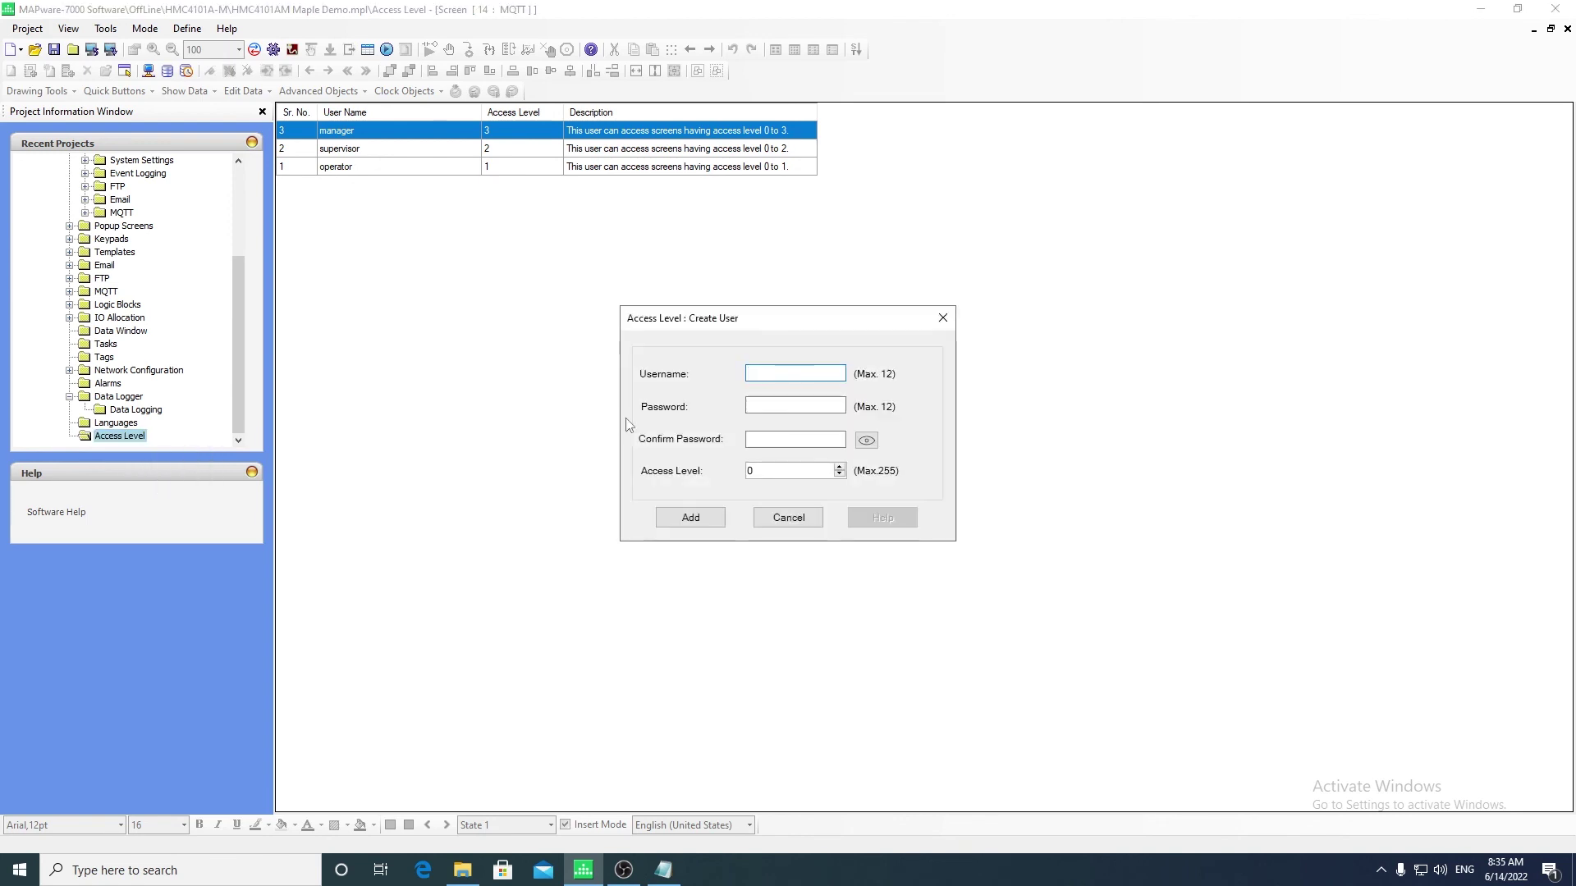
left_click(788, 517)
double_click(121, 213)
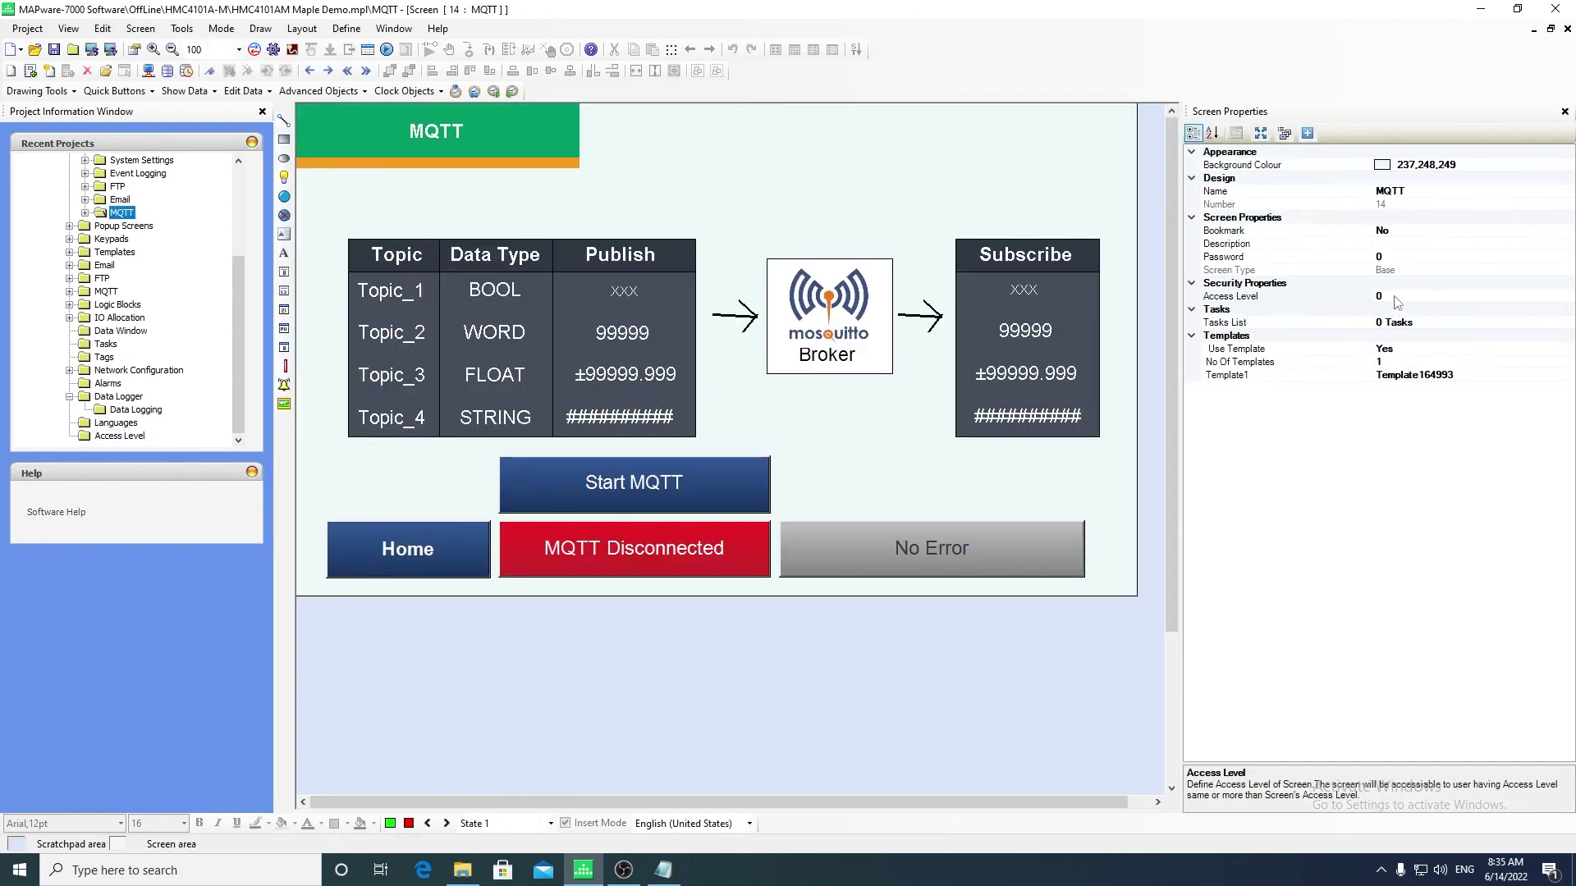
Step: Select the MQTT screen's Access Level property
left_click(1395, 296)
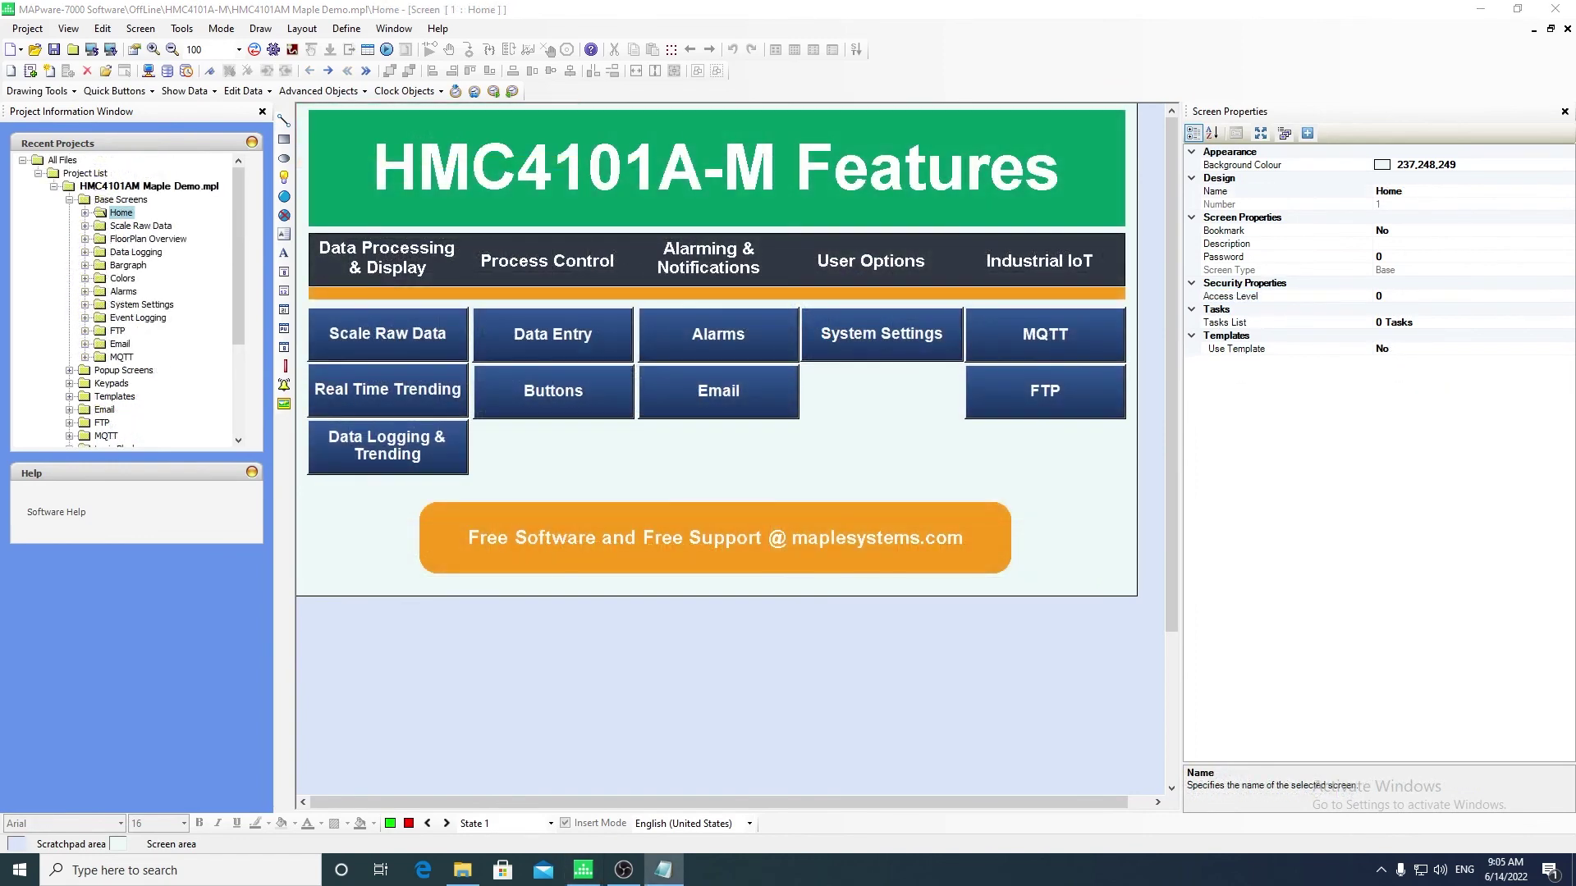